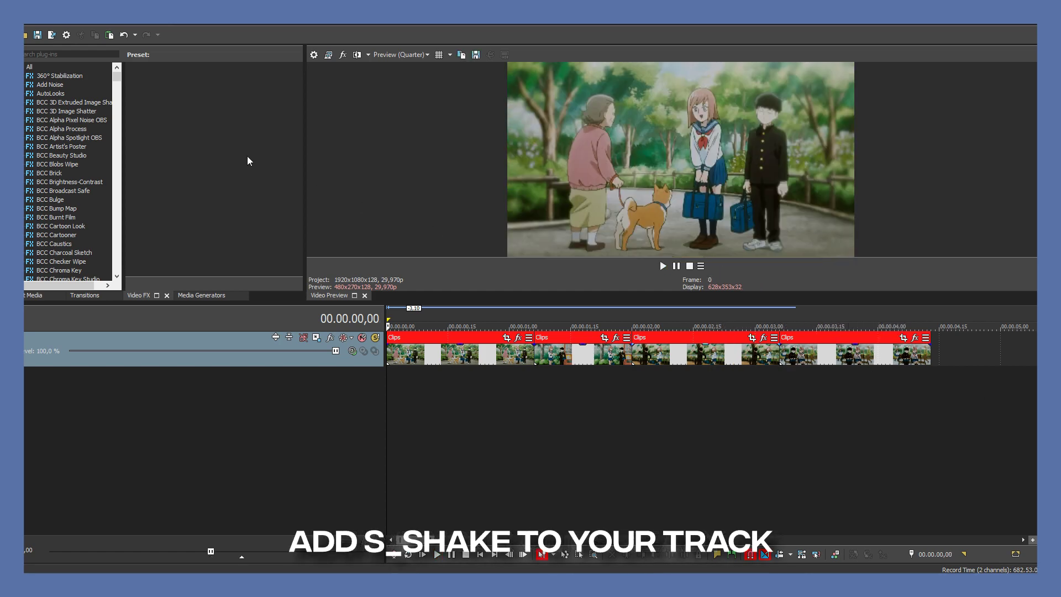
# Search the video effects for "shake" and apply the S_Shake effect to the whole video track.
pyautogui.click(98, 55)
pyautogui.write('shake')
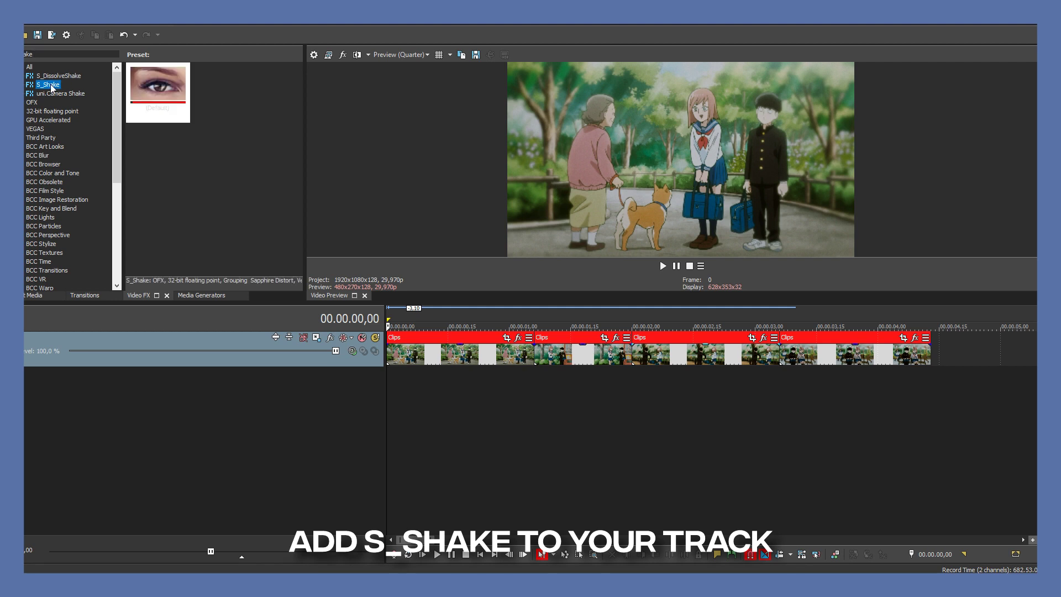
pyautogui.moveTo(48, 84); pyautogui.dragTo(67, 353)
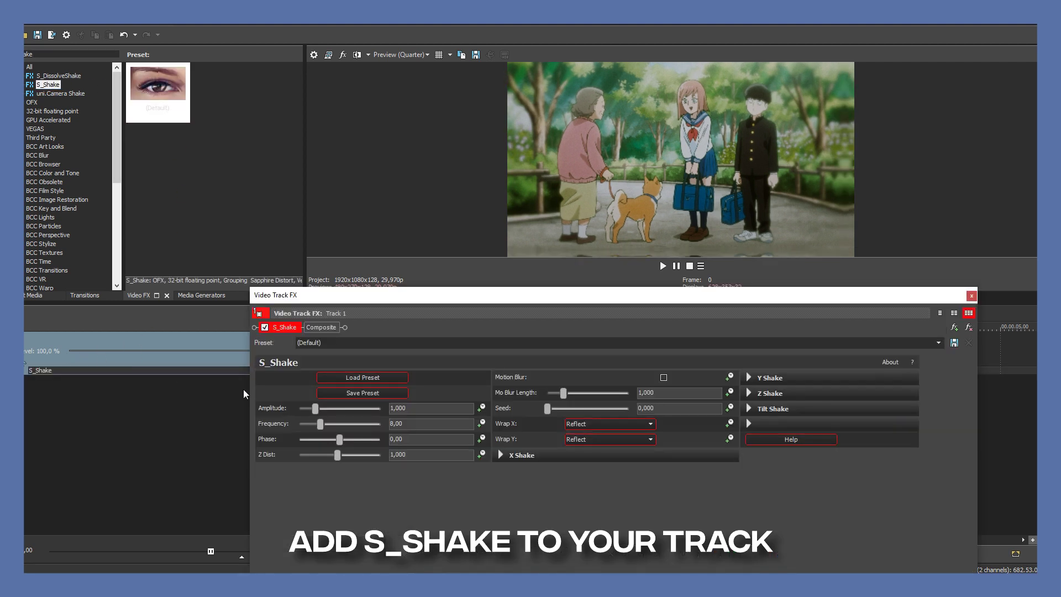
# Set the S_Shake effect's Frequency and Amplitude both to 0,5.
pyautogui.doubleClick(415, 425)
pyautogui.write('5')
pyautogui.click(422, 407)
pyautogui.write(',5')
pyautogui.press('Return')
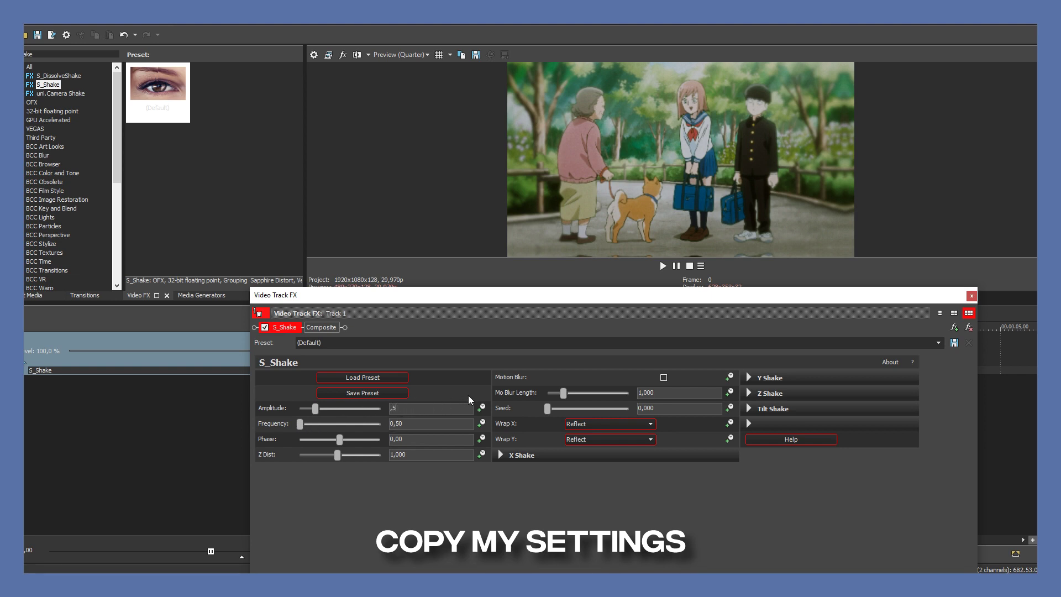
# Set S_Shake's Y Rand Amp to 0,1 and play back the shaking clips.
pyautogui.click(750, 378)
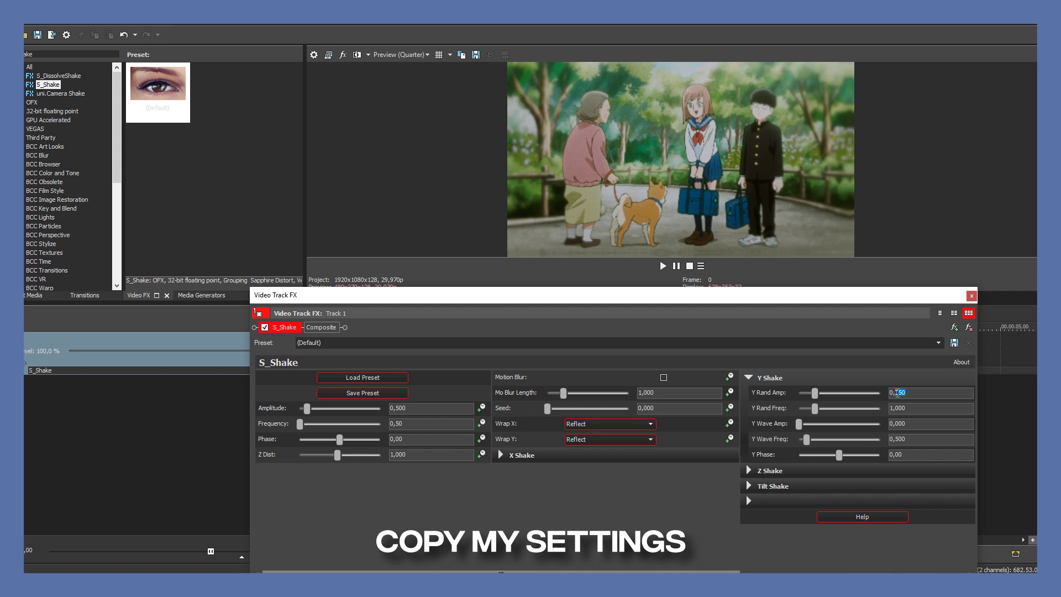
pyautogui.click(933, 390)
pyautogui.write('0,1')
pyautogui.press('Return')
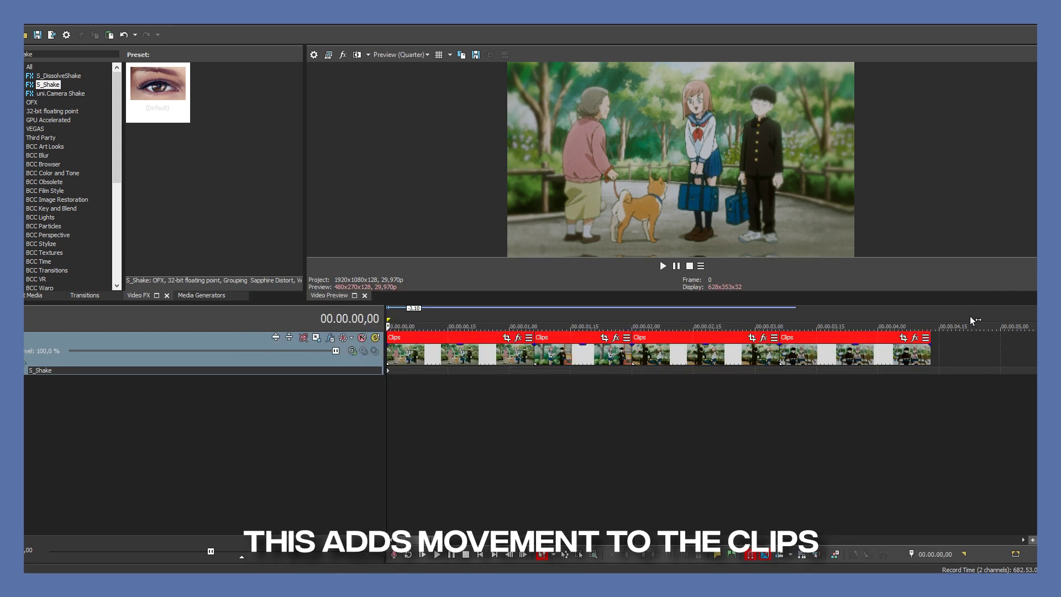
pyautogui.press('space')
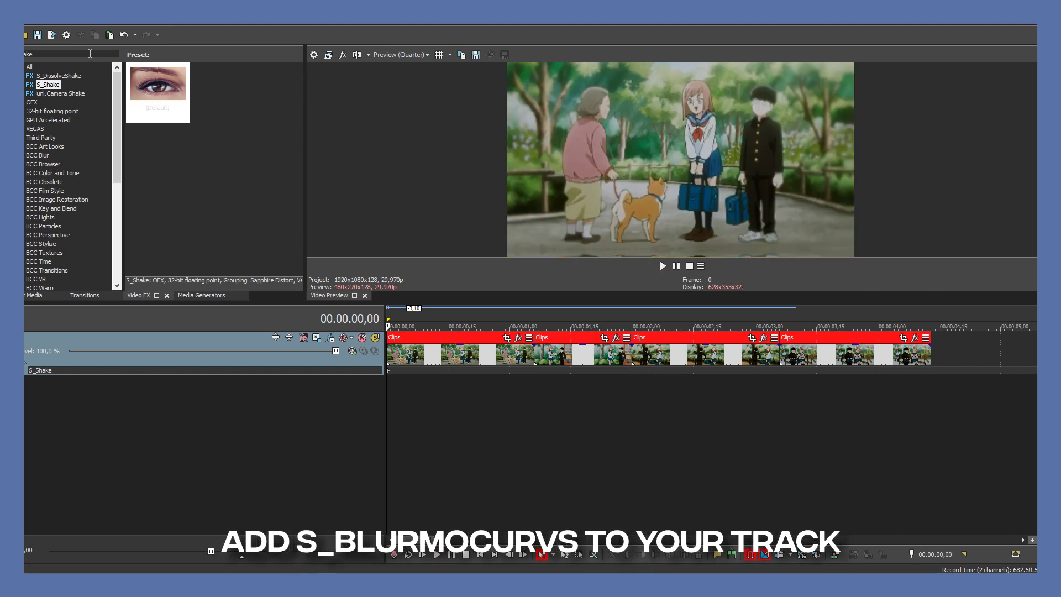
# Search the video effects for "blurmoc" and apply the default S_BlurMoCurves effect to the video track.
pyautogui.write('blurmoc')
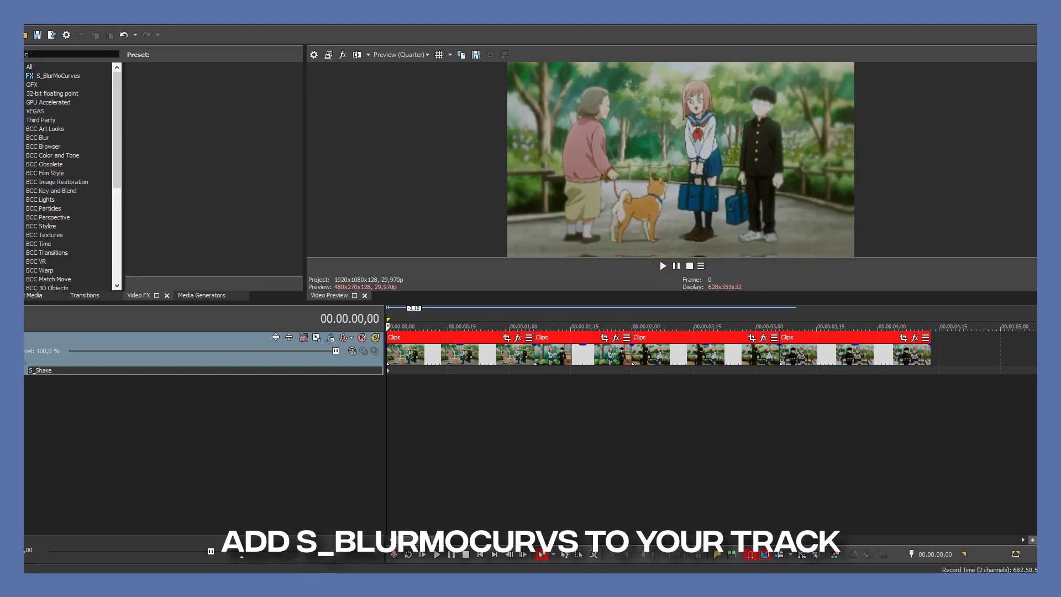
pyautogui.click(47, 77)
pyautogui.moveTo(167, 83); pyautogui.dragTo(55, 351)
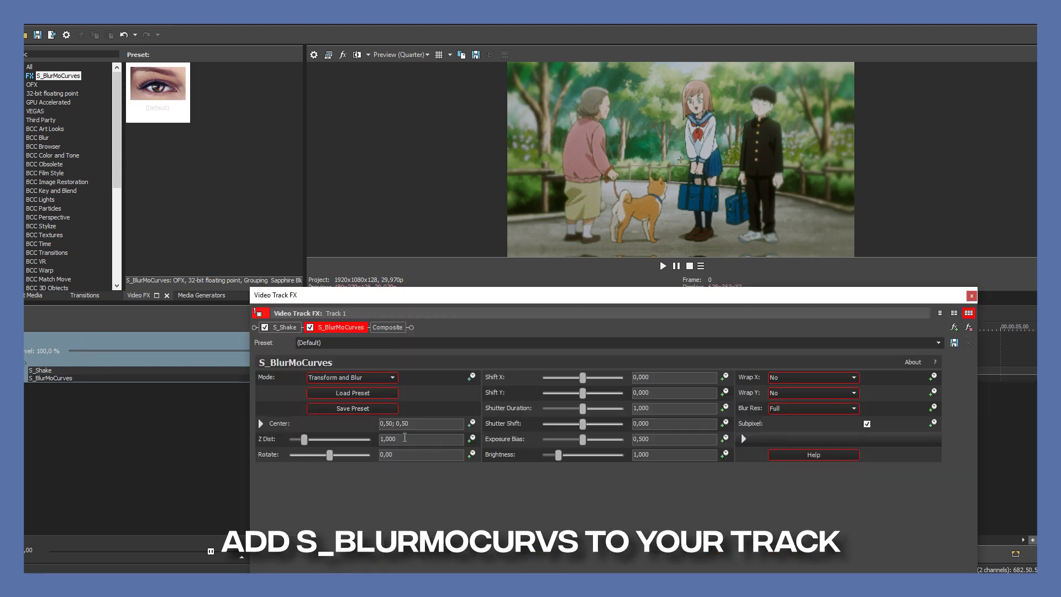
# Zoom the track in by setting S_BlurMoCurves' Z Dist to 0,9, and play back the result.
pyautogui.doubleClick(421, 437)
pyautogui.write(',')
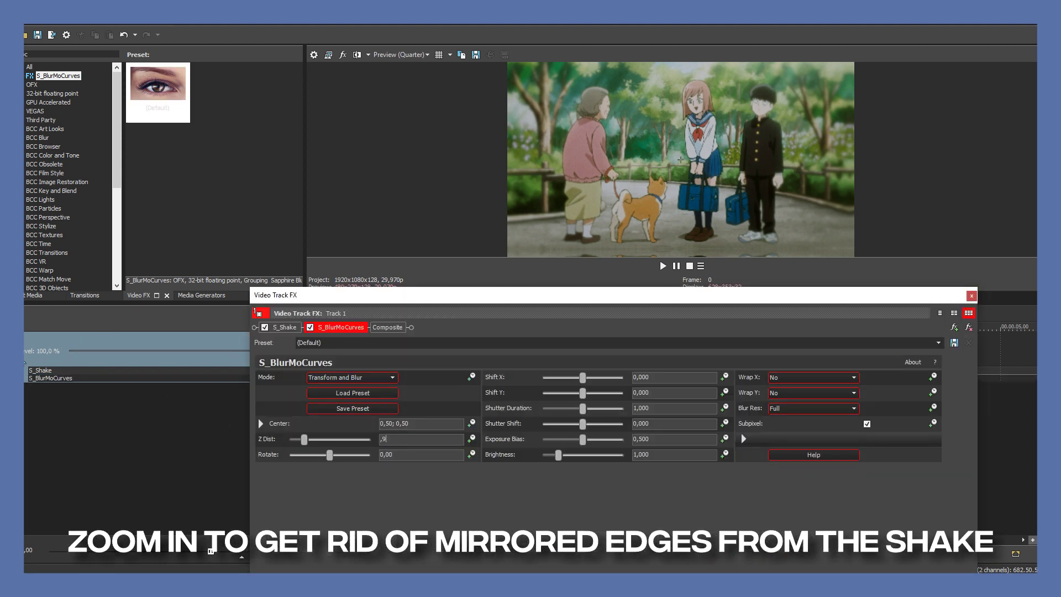
pyautogui.write('9')
pyautogui.press('Return')
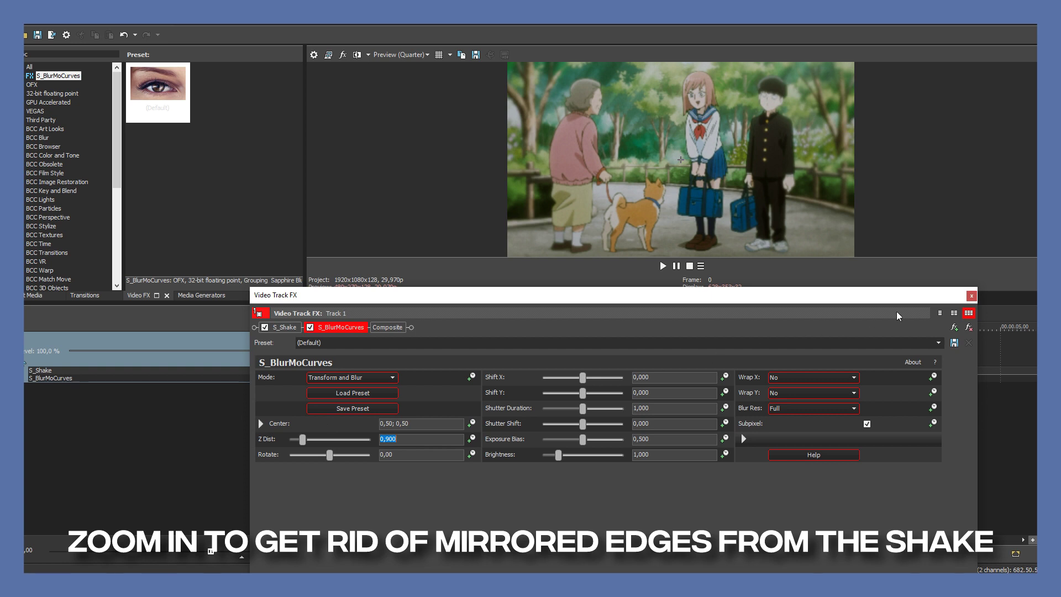
pyautogui.click(971, 296)
pyautogui.press('space')
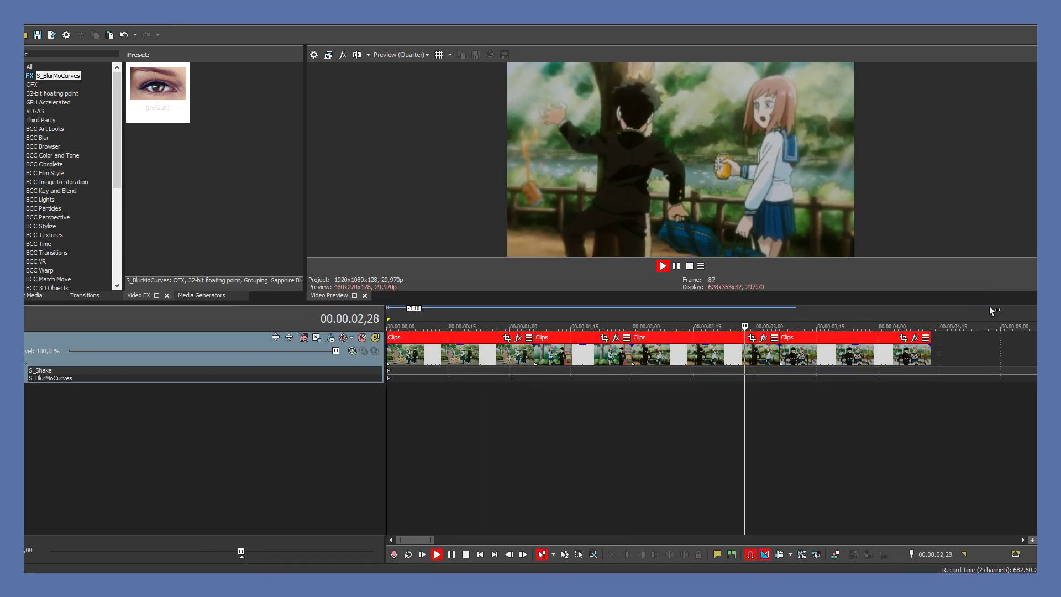
pyautogui.press('space')
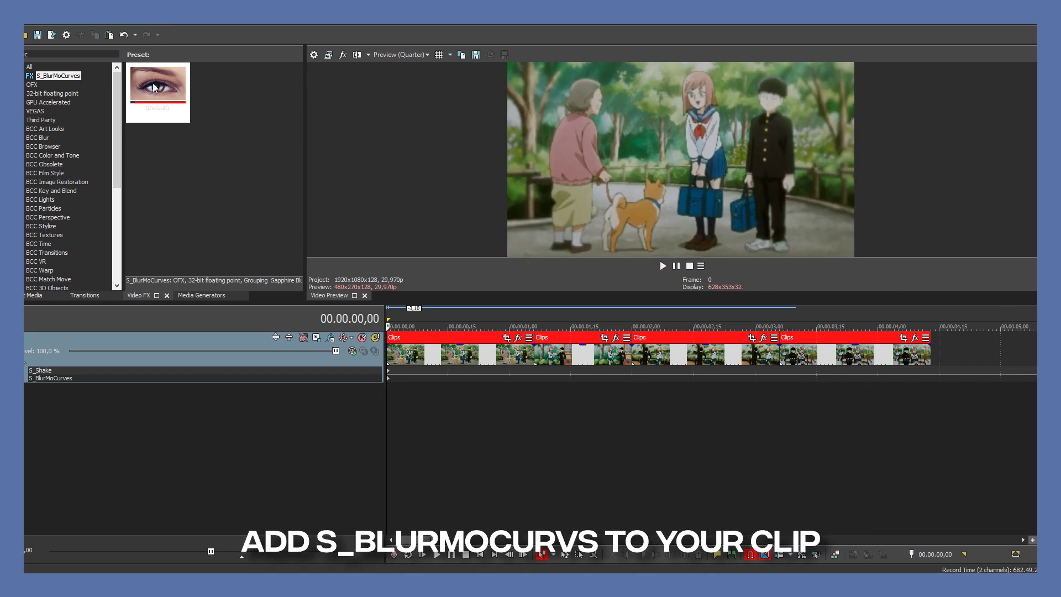
# Apply S_BlurMoCurves to the first clip and set its Wrap X and Wrap Y to Reflect.
pyautogui.moveTo(154, 86); pyautogui.dragTo(417, 261)
pyautogui.moveTo(486, 349); pyautogui.dragTo(486, 349)
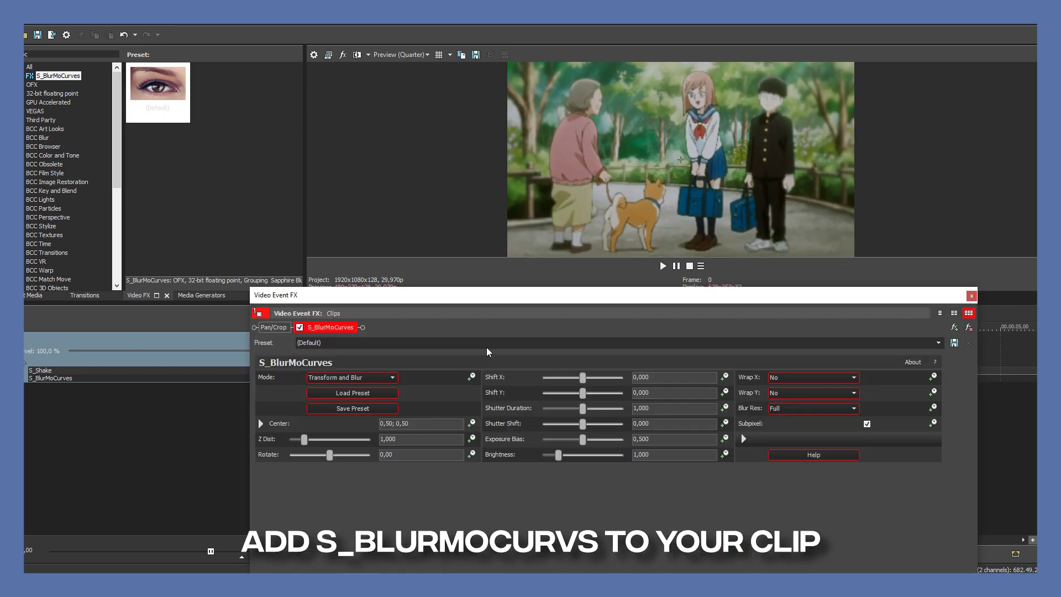
pyautogui.click(791, 383)
pyautogui.click(804, 403)
pyautogui.click(806, 394)
pyautogui.click(811, 418)
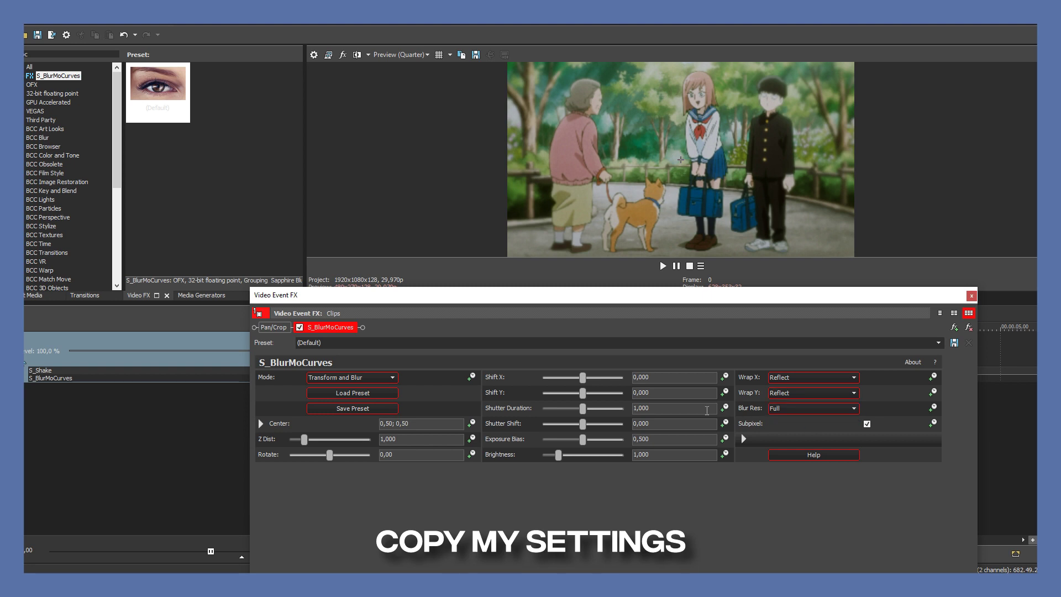
# Set the clip effect's Shutter Duration to 0,5 and save the settings as a preset named "save this".
pyautogui.write(',5')
pyautogui.press('Return')
pyautogui.click(711, 348)
pyautogui.write('save this')
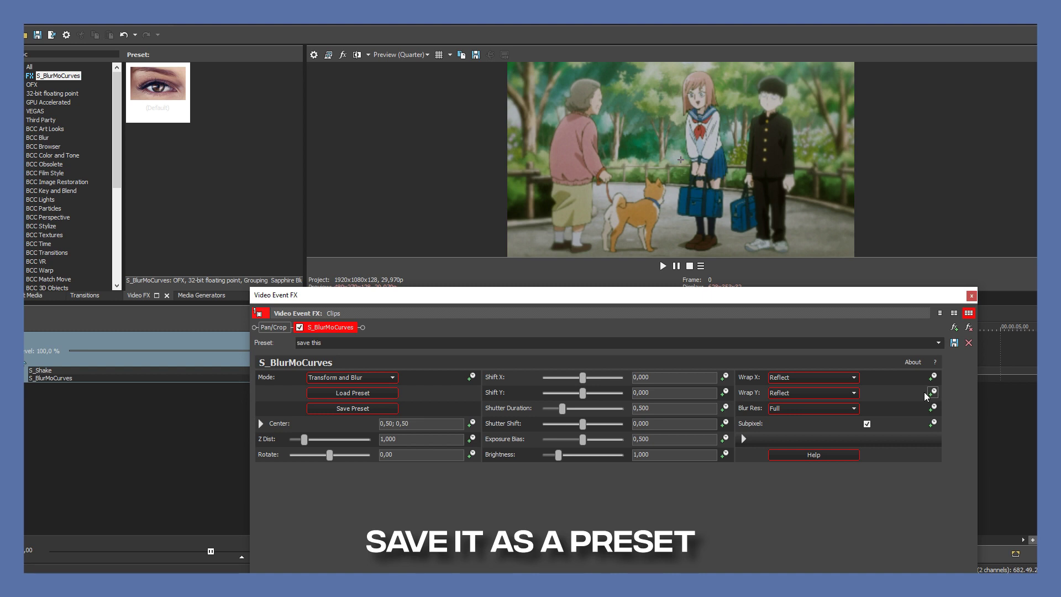
# Enable Shift X animation for the first clip and add a keyframe of -0,25 at the clip's end.
pyautogui.click(725, 378)
pyautogui.moveTo(720, 318); pyautogui.dragTo(659, 309)
pyautogui.moveTo(851, 500); pyautogui.dragTo(955, 508)
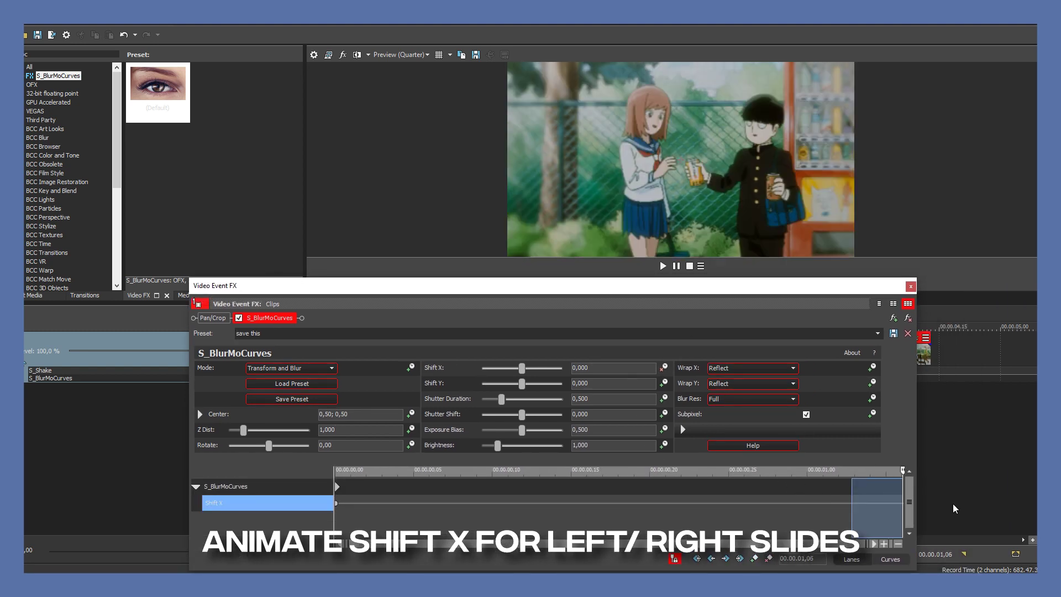
pyautogui.moveTo(521, 369); pyautogui.dragTo(520, 371)
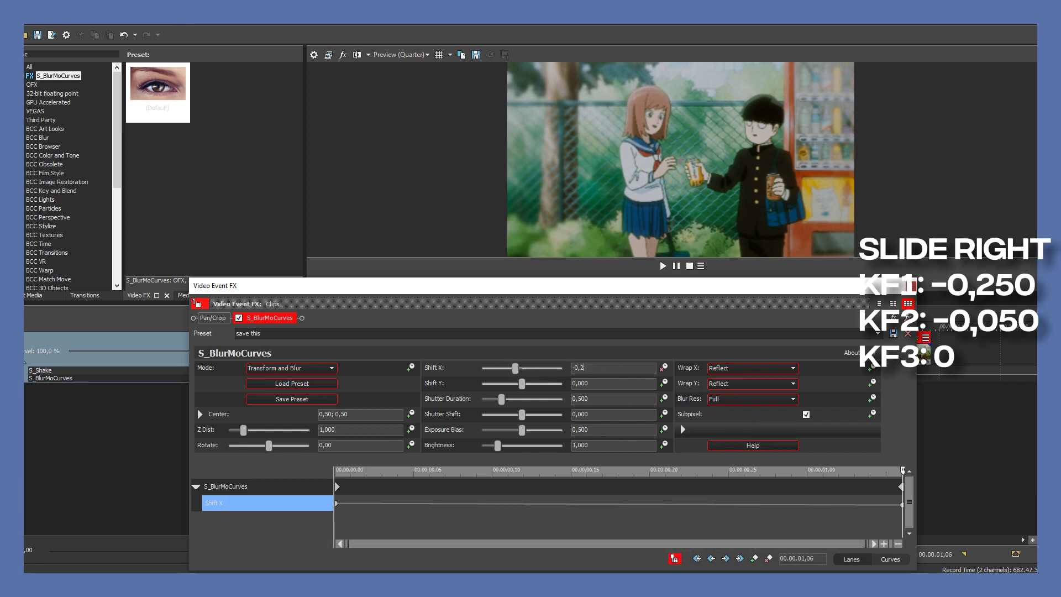
pyautogui.press('Return')
# Add a Shift X keyframe of -0,05 three frames before the first clip's end.
pyautogui.press('Left')
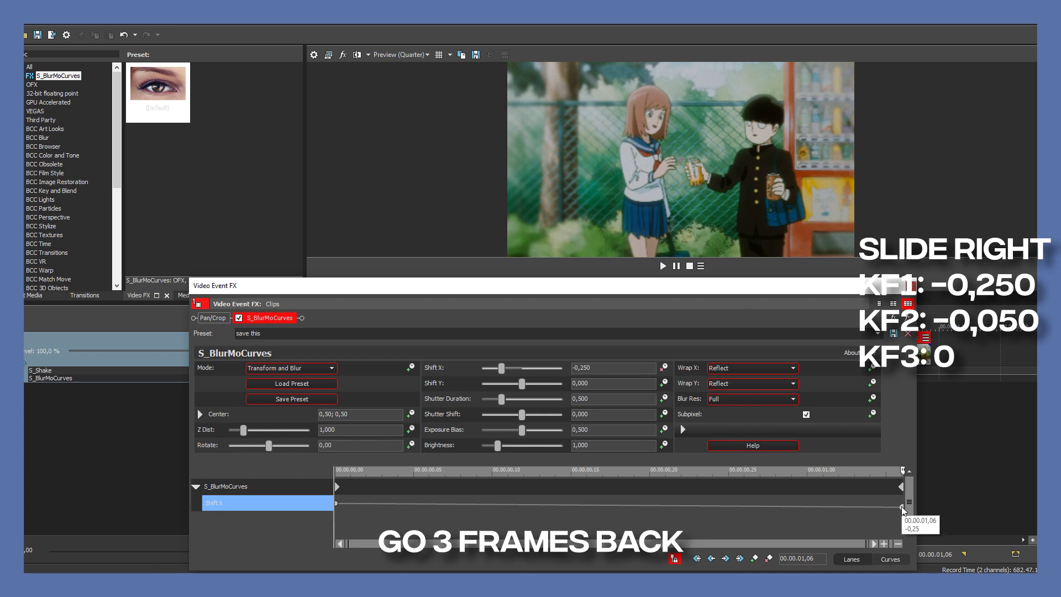
pyautogui.press('Left')
pyautogui.press('Left')
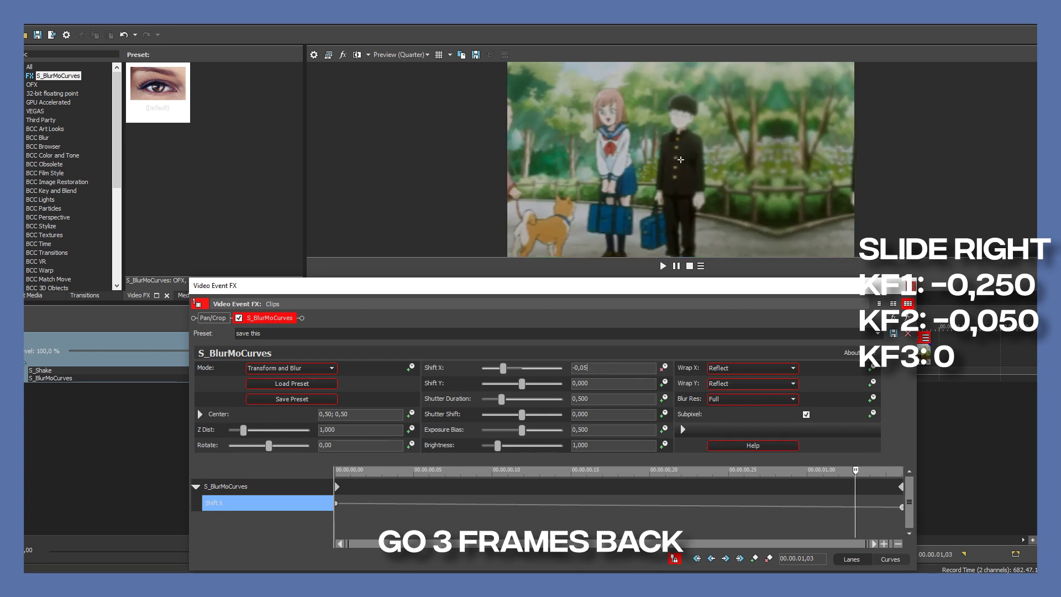
pyautogui.click(631, 374)
pyautogui.write('-0,05')
pyautogui.press('Return')
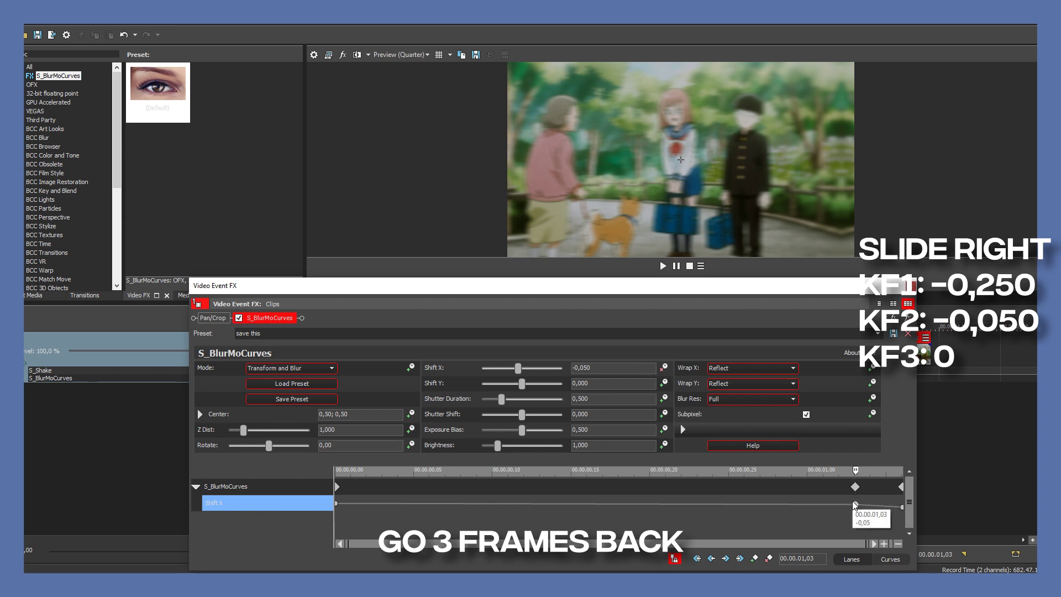
# Move the starting Shift X keyframe of 0 to six frames before the -0,05 keyframe, at 00.00.00,27.
pyautogui.press('Left')
pyautogui.press('Left')
pyautogui.press('Left')
pyautogui.press('Left')
pyautogui.press('Left')
pyautogui.press('Left')
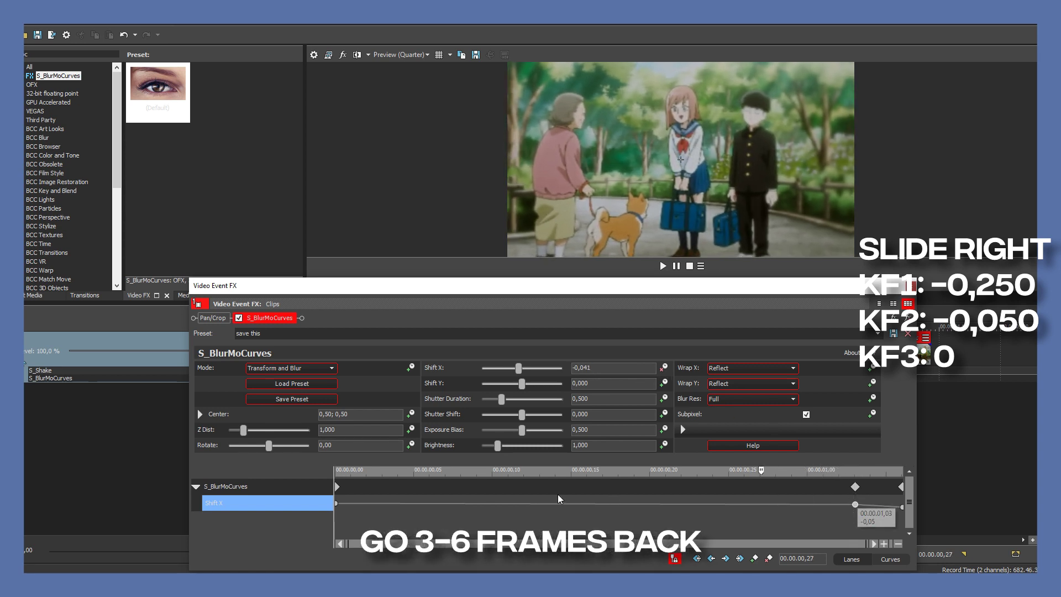
pyautogui.moveTo(336, 502); pyautogui.dragTo(761, 503)
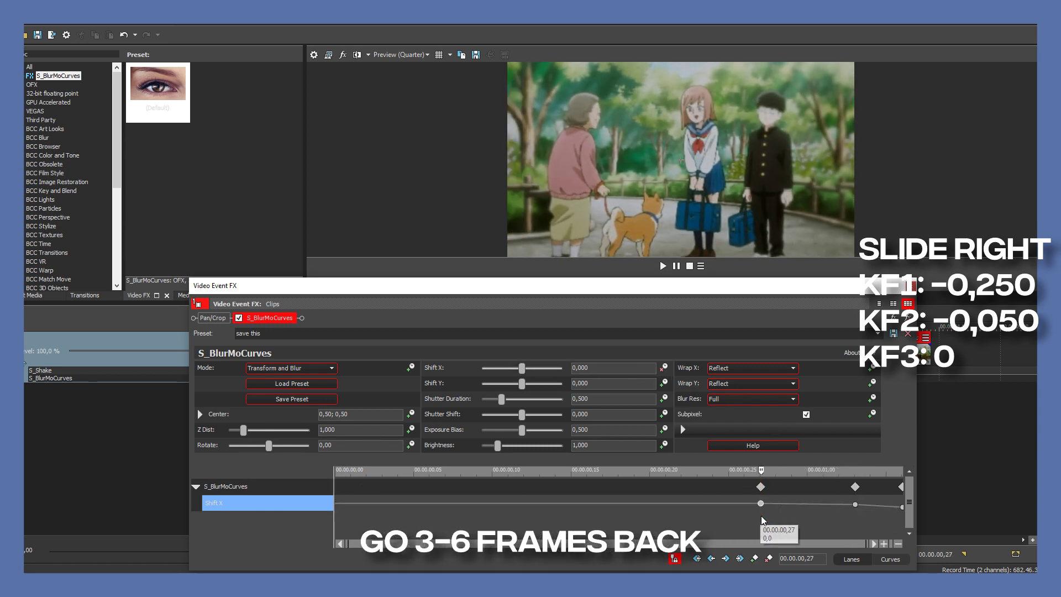
# Apply slow fades to the first clip's Shift X keyframes at 00.00.00,27 and 00.00.01,03, and close the effect settings.
pyautogui.click(855, 504)
pyautogui.rightClick(856, 508)
pyautogui.click(884, 447)
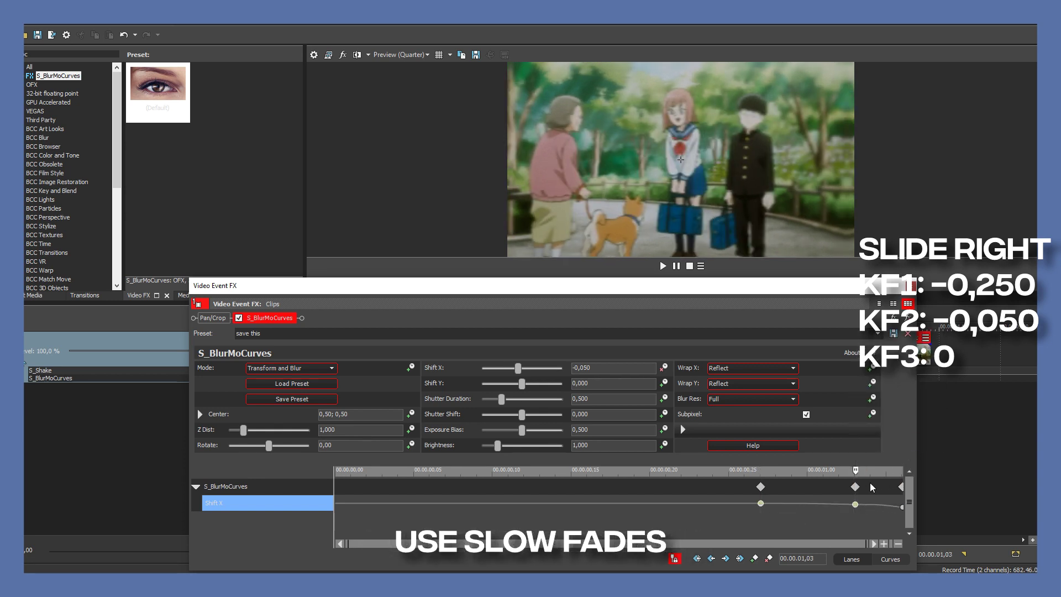
pyautogui.press('Left')
pyautogui.click(910, 285)
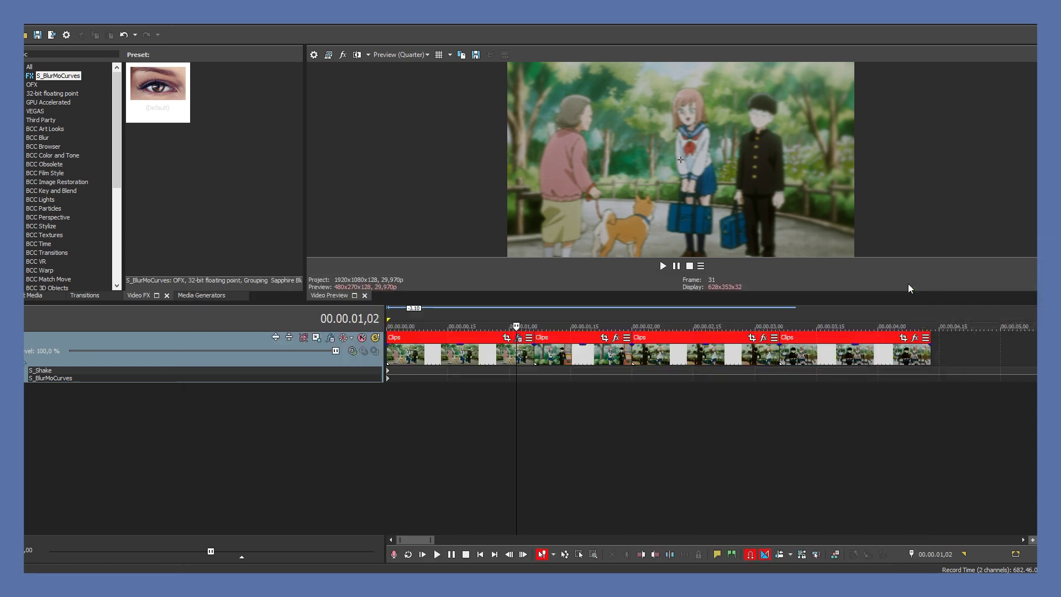
# Play back the slide out of the first clip, starting shortly before the cut.
pyautogui.click(470, 321)
pyautogui.press('space')
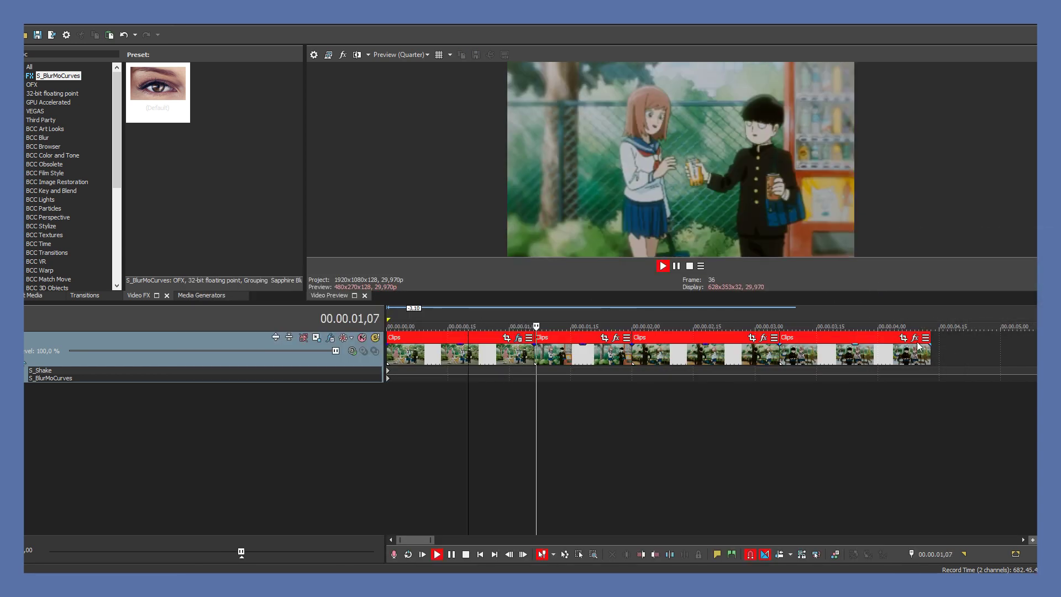
pyautogui.press('space')
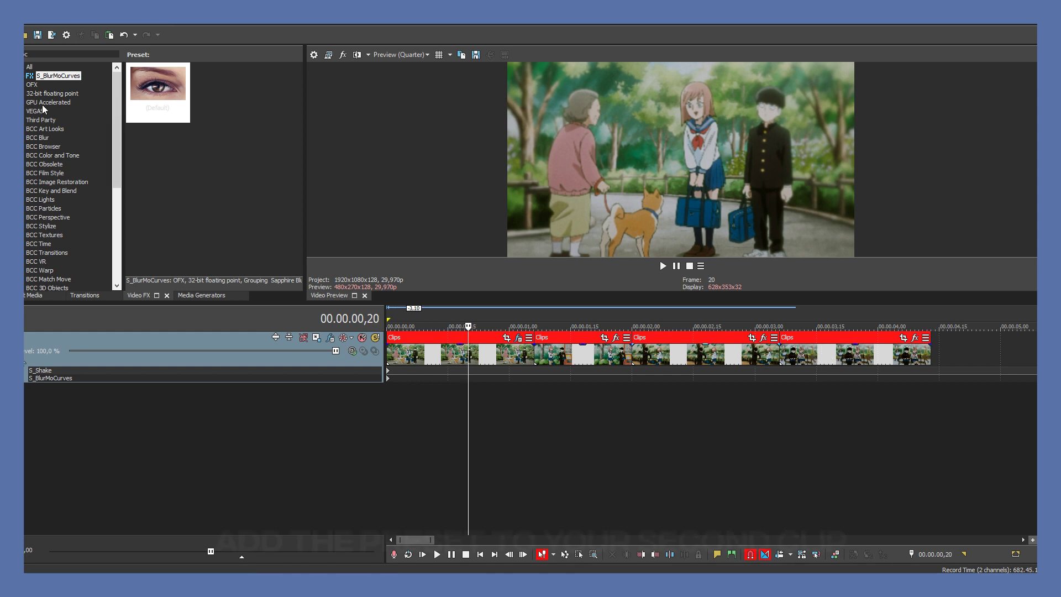
# Apply the S_BlurMoCurves preset "save this" to the second clip.
pyautogui.click(56, 76)
pyautogui.click(220, 102)
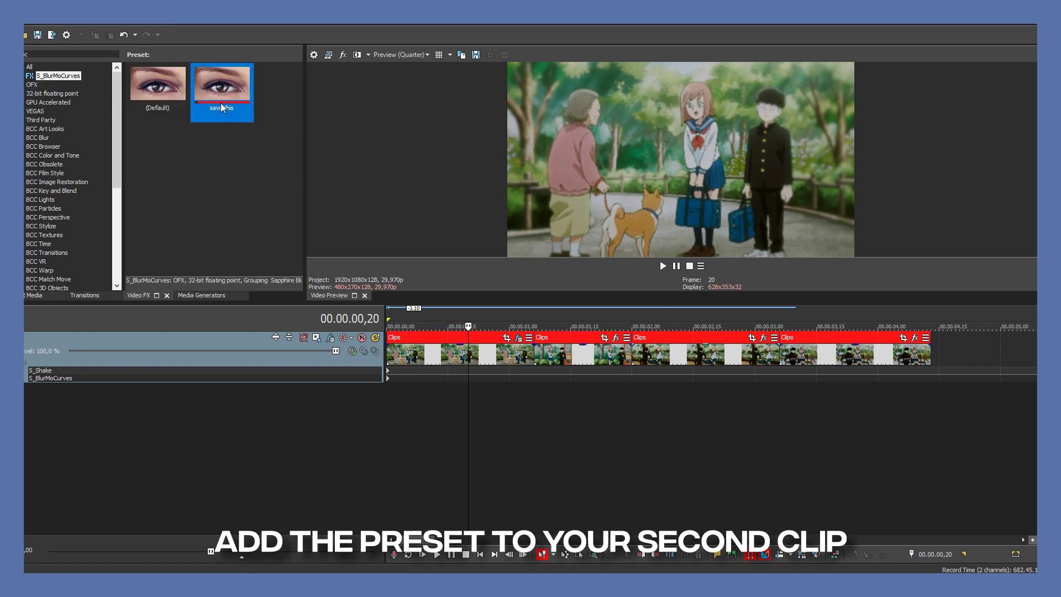
pyautogui.moveTo(550, 323); pyautogui.dragTo(576, 349)
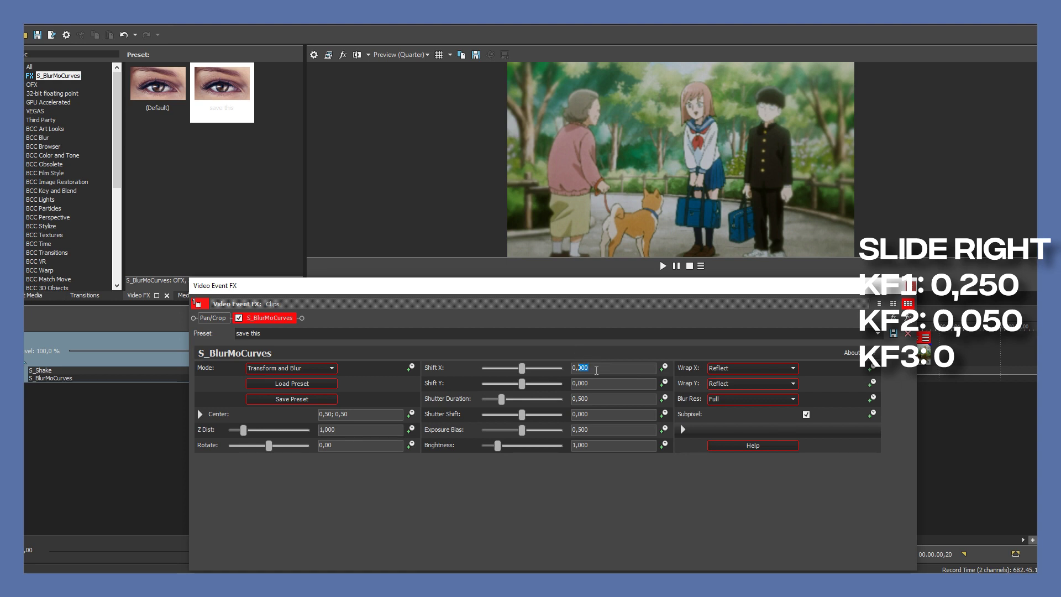
# Set the second clip's Shift X to 0,25 and enable its animation with a keyframe at the clip's start.
pyautogui.click(602, 368)
pyautogui.write('0,25')
pyautogui.press('Return')
pyautogui.click(663, 367)
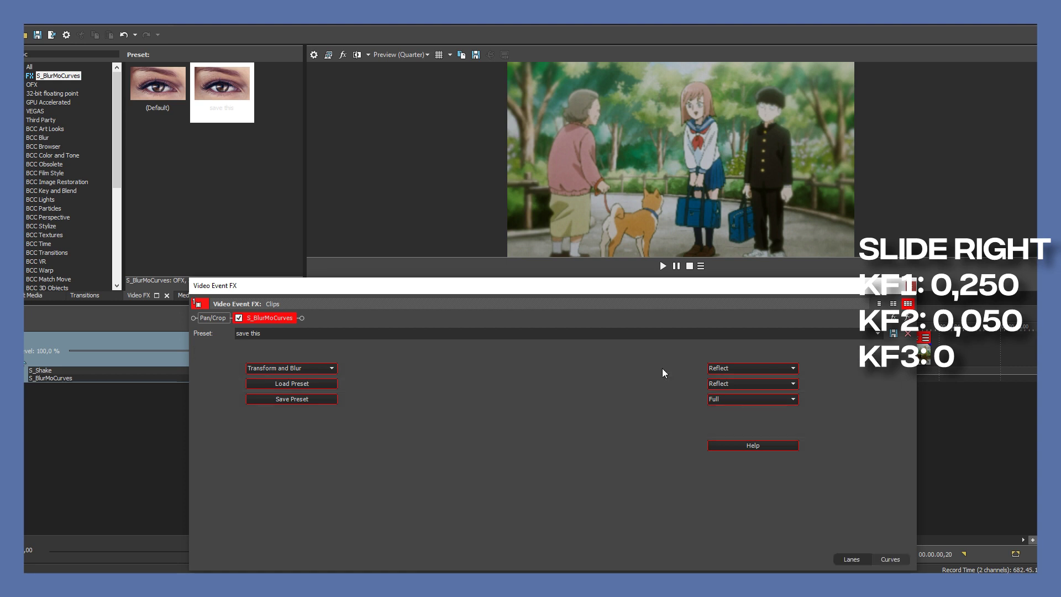
pyautogui.click(340, 502)
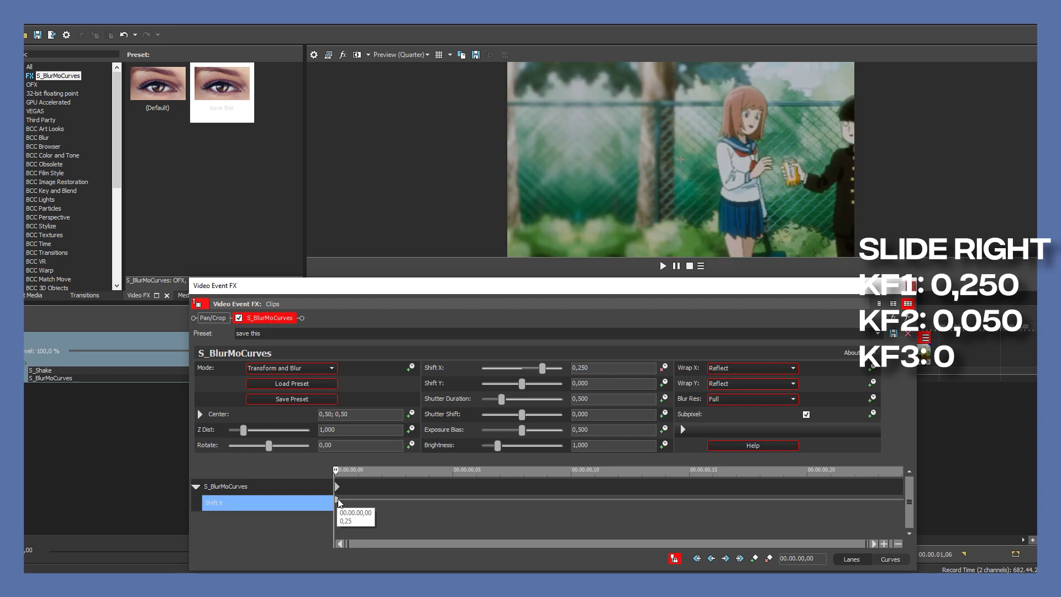
# Add a Shift X keyframe of 0,05 three frames after the second clip's start.
pyautogui.hotkey('alt', 'Right')
pyautogui.hotkey('alt', 'Right')
pyautogui.hotkey('alt', 'Right')
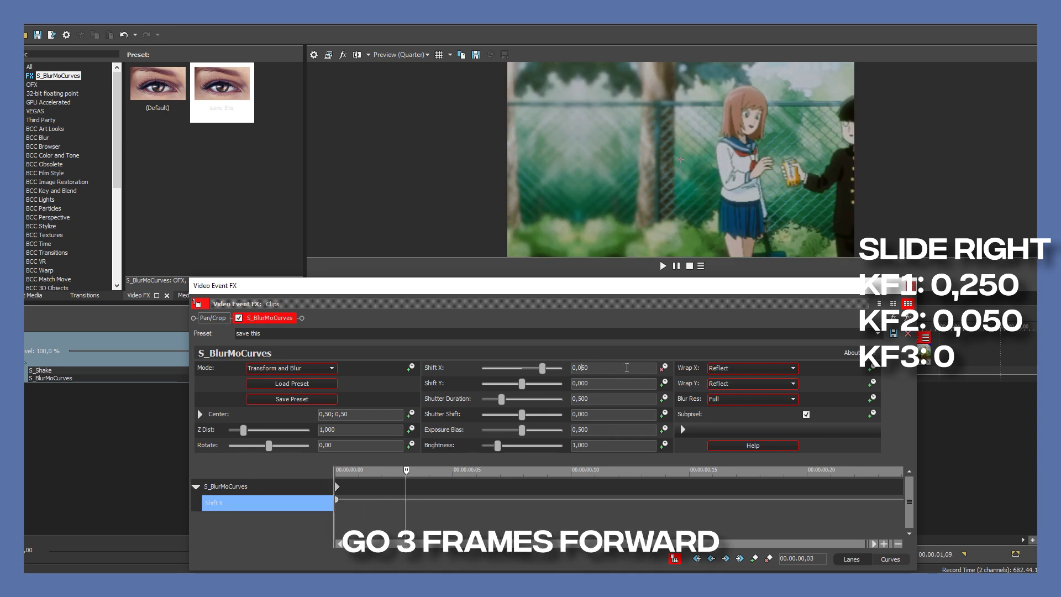
pyautogui.press('Return')
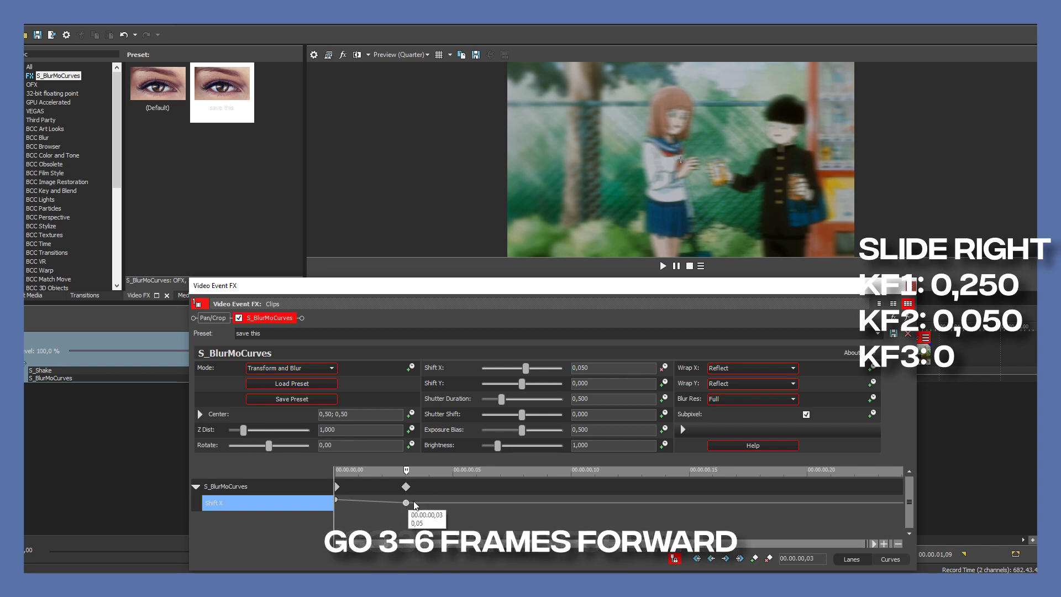
# Add a Shift X keyframe of 0 six frames after the 0,05 keyframe, at 00.00.00,09.
pyautogui.hotkey('alt', 'Right')
pyautogui.hotkey('alt', 'Right')
pyautogui.hotkey('alt', 'Right')
pyautogui.hotkey('alt', 'Right')
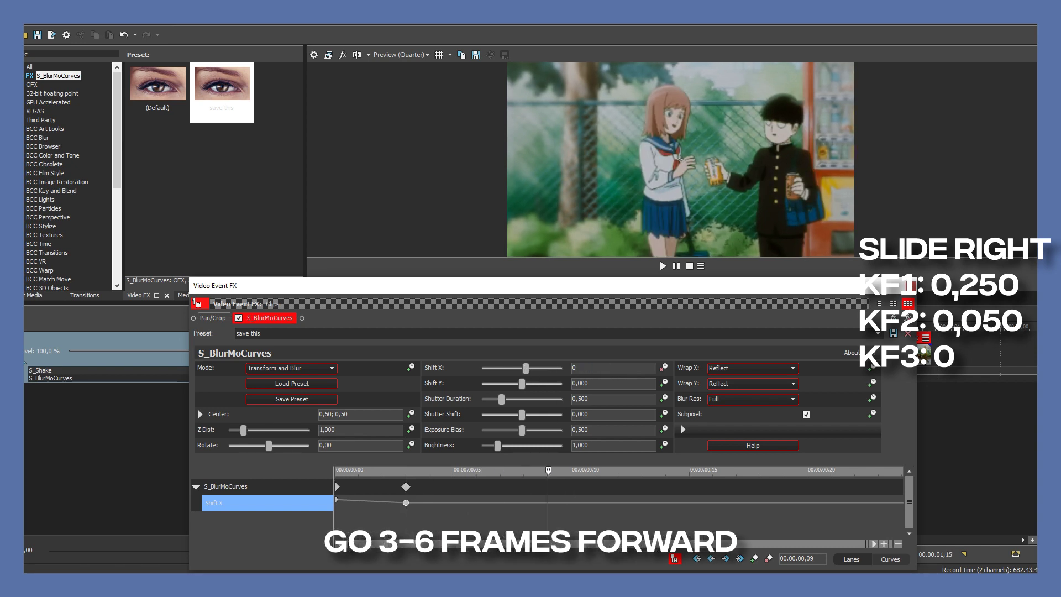
pyautogui.write('0')
pyautogui.press('Return')
# Apply fast fades to the second clip's Shift X keyframes at its start and at 00.00.00,03.
pyautogui.click(405, 503)
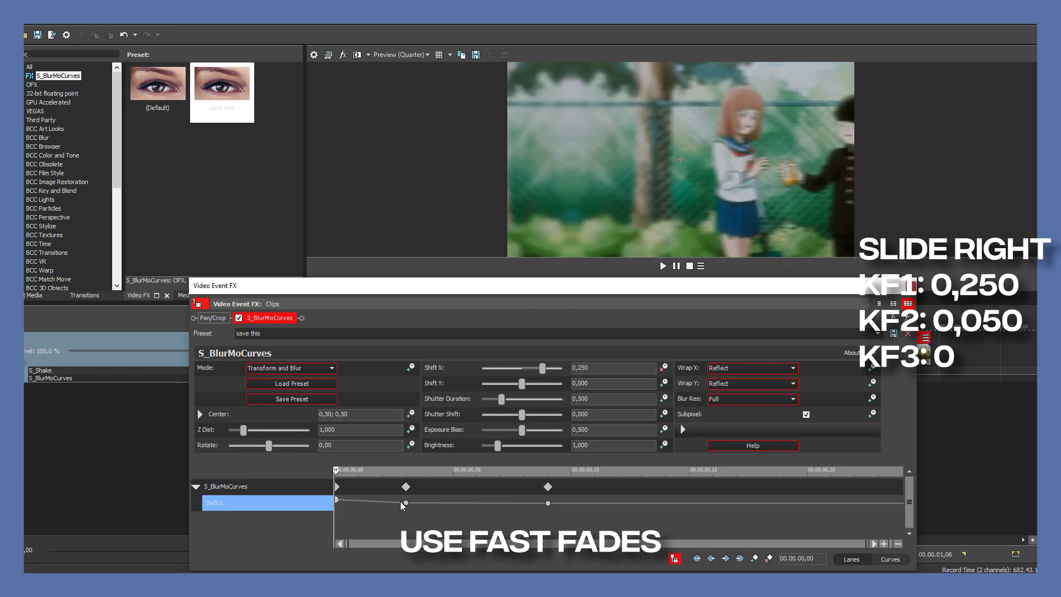
pyautogui.rightClick(406, 504)
pyautogui.click(437, 430)
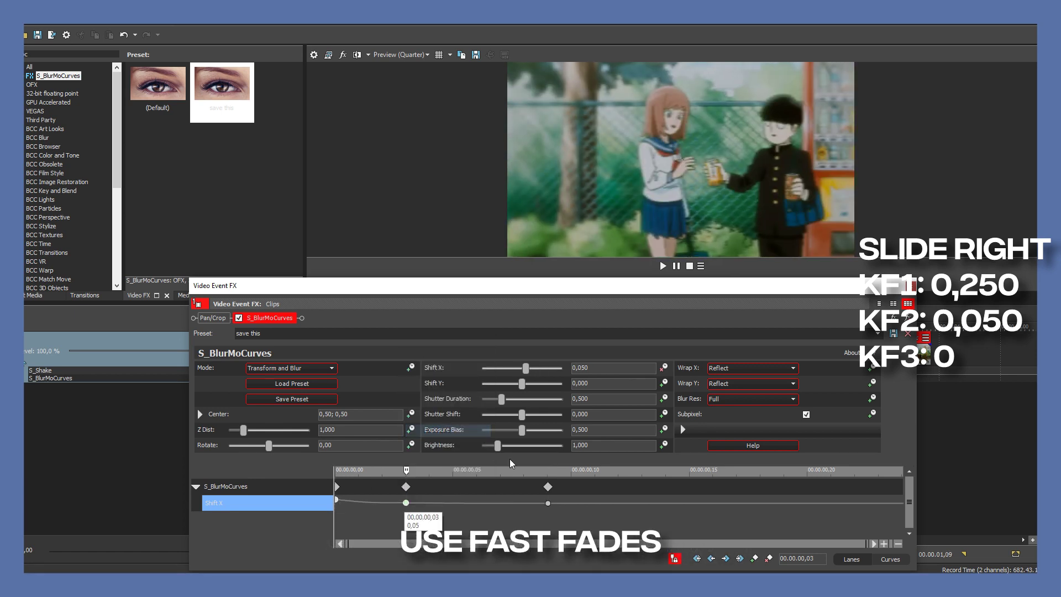
# Close the second clip's effect settings and play back the slide transition between the first and second clips.
pyautogui.click(594, 488)
pyautogui.click(909, 286)
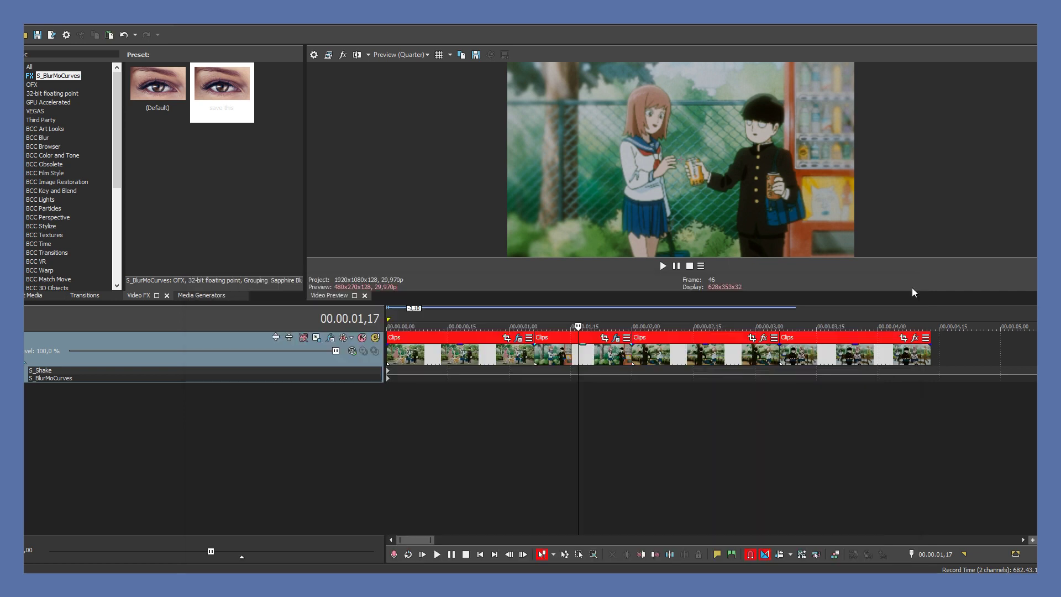
pyautogui.click(485, 316)
pyautogui.press('space')
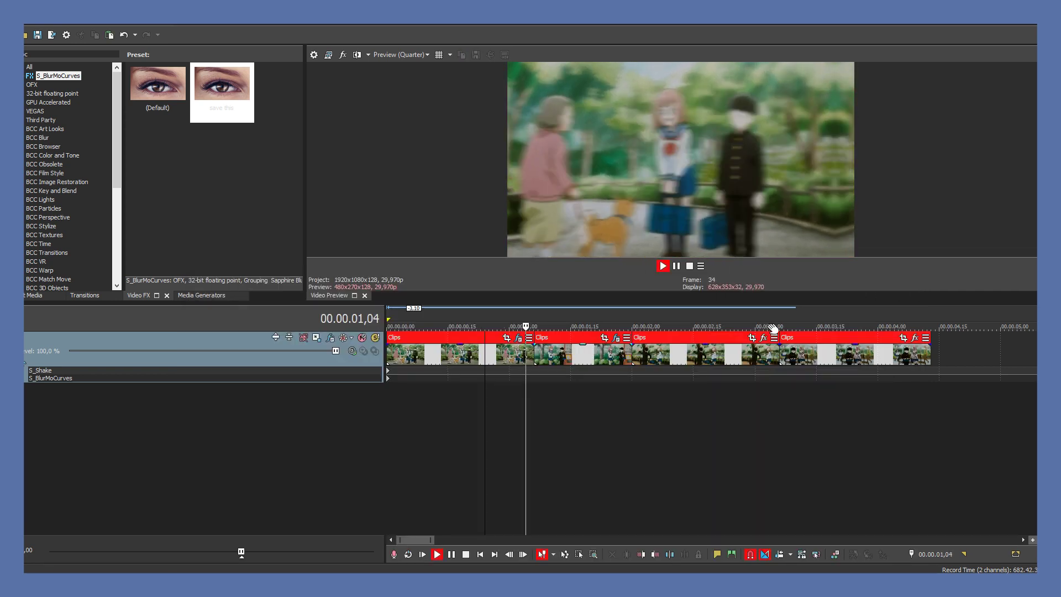
pyautogui.press('space')
pyautogui.press('space')
pyautogui.press('space')
pyautogui.press('space')
pyautogui.press('space')
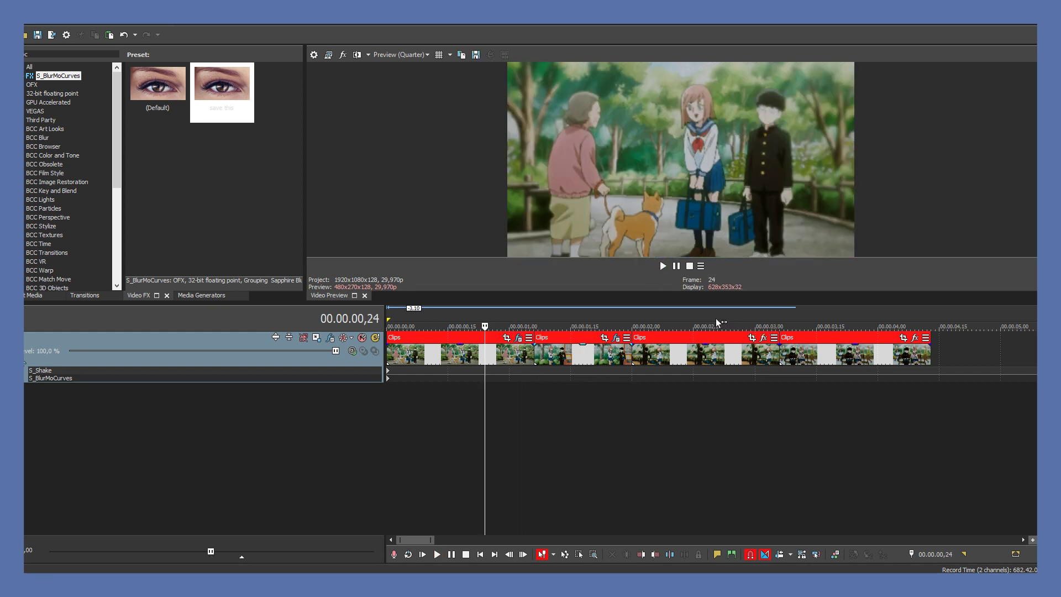
# Show the first clip's Shift X keyframes as a curve, enlarge the curve area and select the Shift X curve.
pyautogui.click(518, 338)
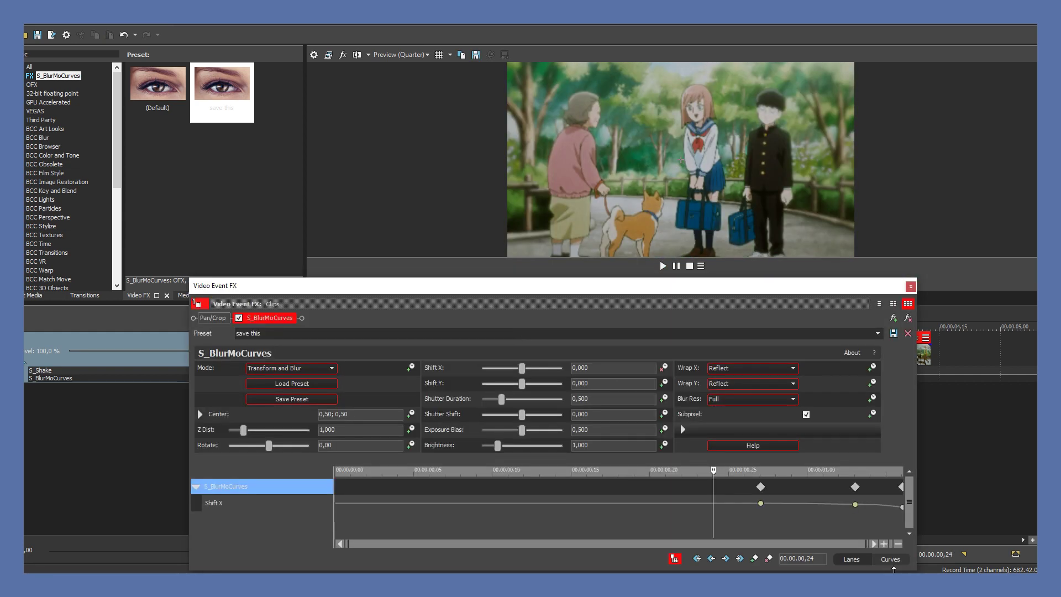
pyautogui.click(890, 561)
pyautogui.moveTo(827, 463); pyautogui.dragTo(798, 193)
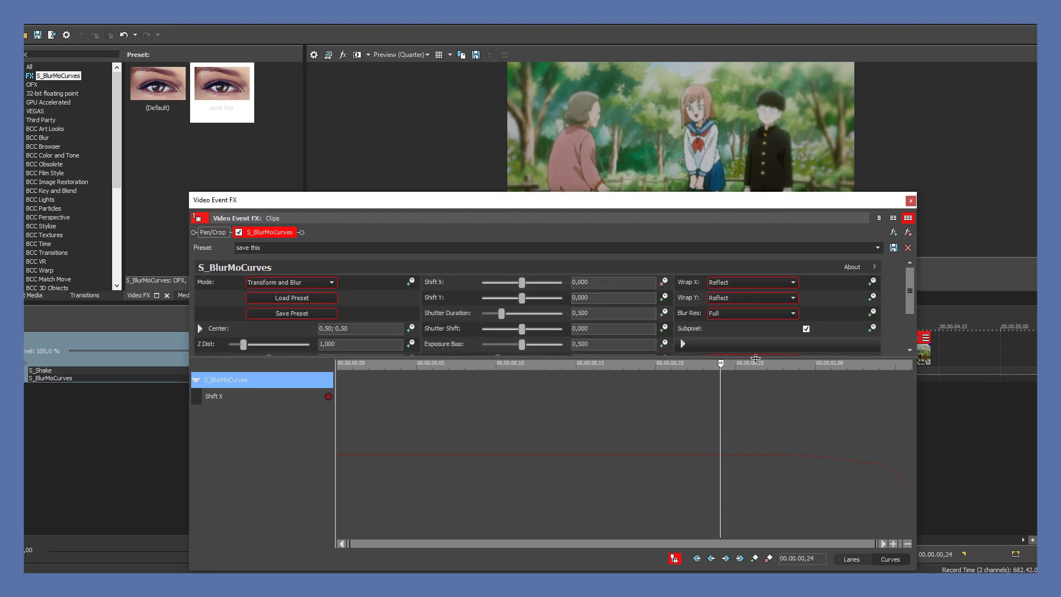
pyautogui.moveTo(756, 360); pyautogui.dragTo(751, 170)
pyautogui.click(864, 422)
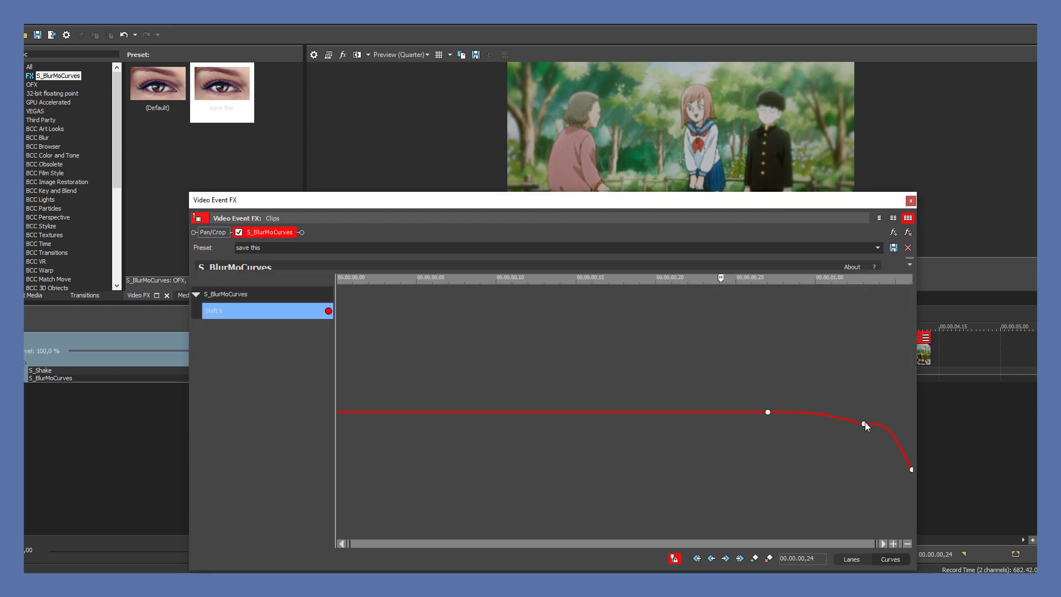
# Switch the first clip's Shift X keyframes at 00.00.01,03 and 00.00.01,06 to manual fades and reshape the curve with their handles.
pyautogui.click(866, 425)
pyautogui.click(911, 469)
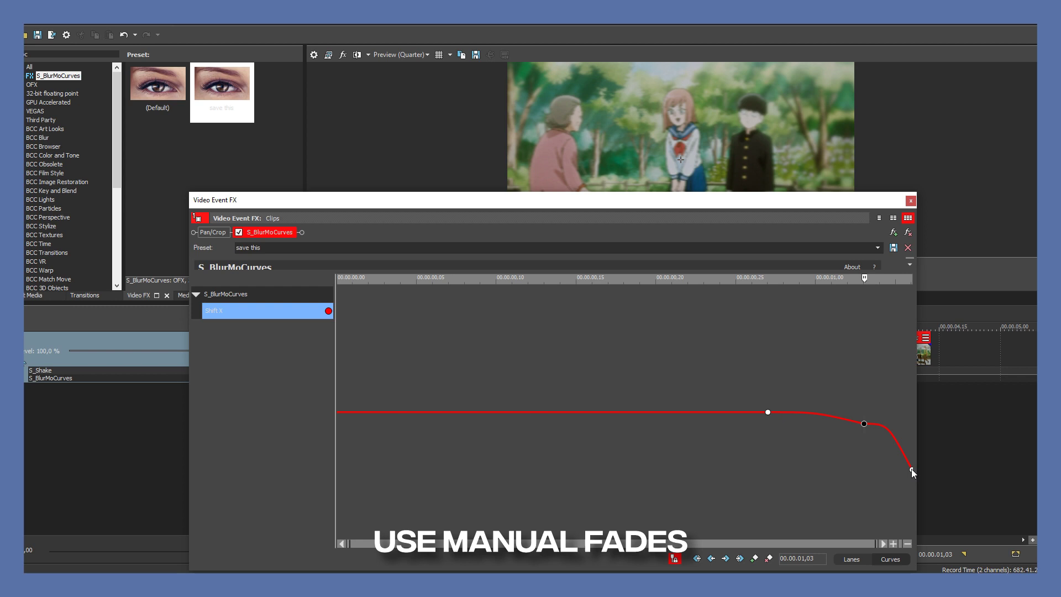
pyautogui.rightClick(911, 469)
pyautogui.click(954, 448)
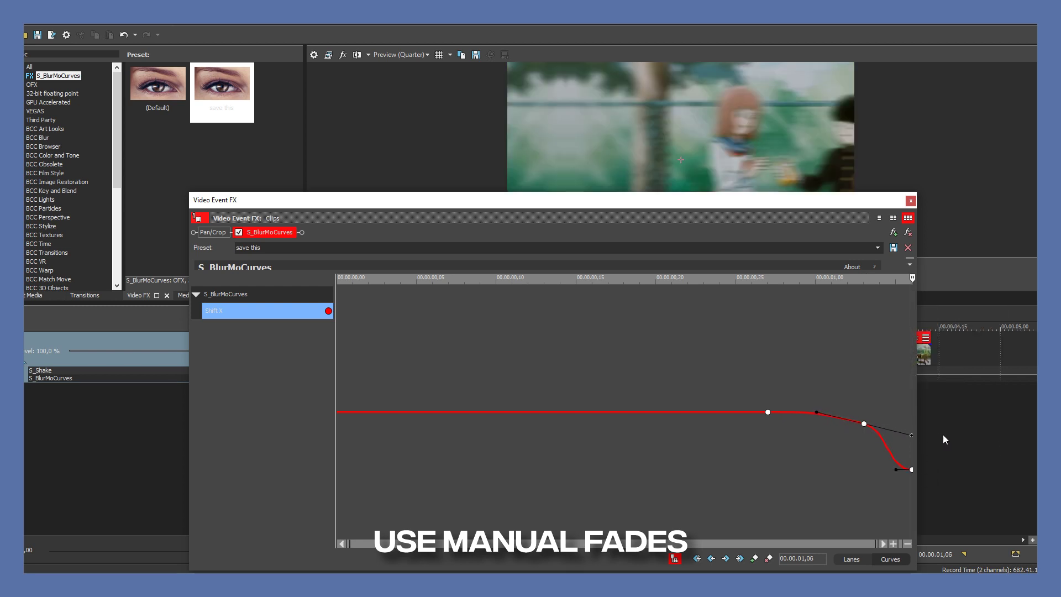
pyautogui.moveTo(899, 465); pyautogui.dragTo(762, 393)
pyautogui.click(910, 200)
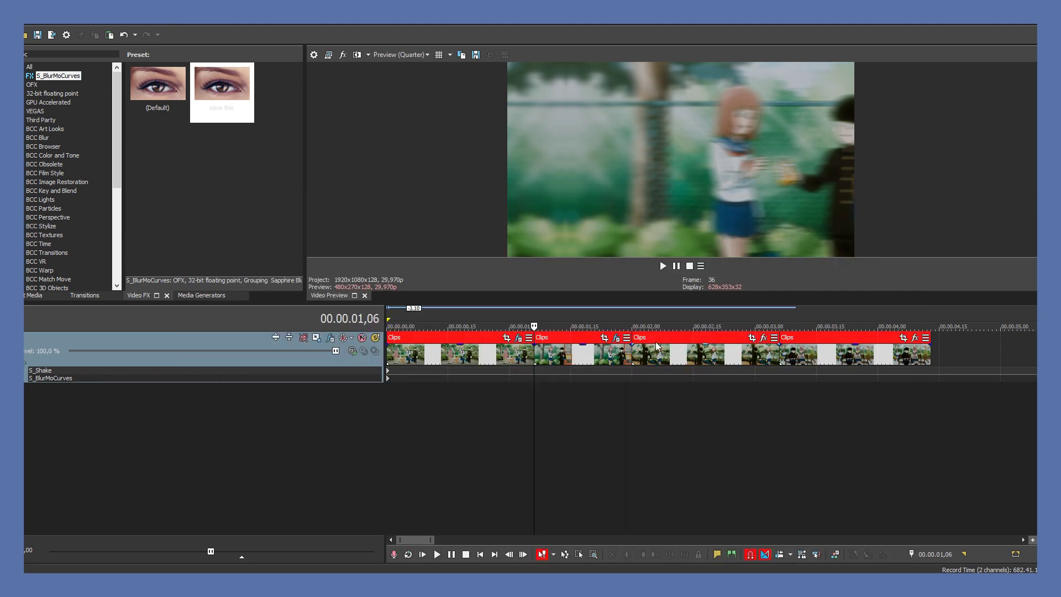
# Show the second clip's Shift X keyframes as a curve in an enlarged curve area and select the Shift X curve.
pyautogui.click(615, 338)
pyautogui.moveTo(718, 464); pyautogui.dragTo(718, 247)
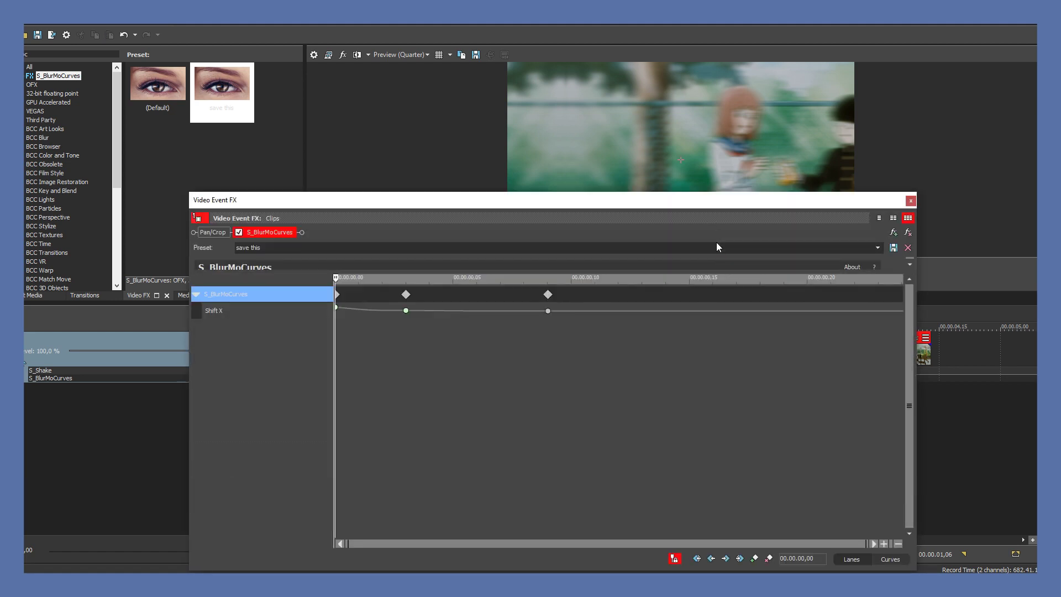
pyautogui.click(890, 560)
pyautogui.click(398, 401)
# Switch the second clip's Shift X keyframes at its start and at 00.00.00,03 to manual fades and smooth the curve with their handles.
pyautogui.click(408, 400)
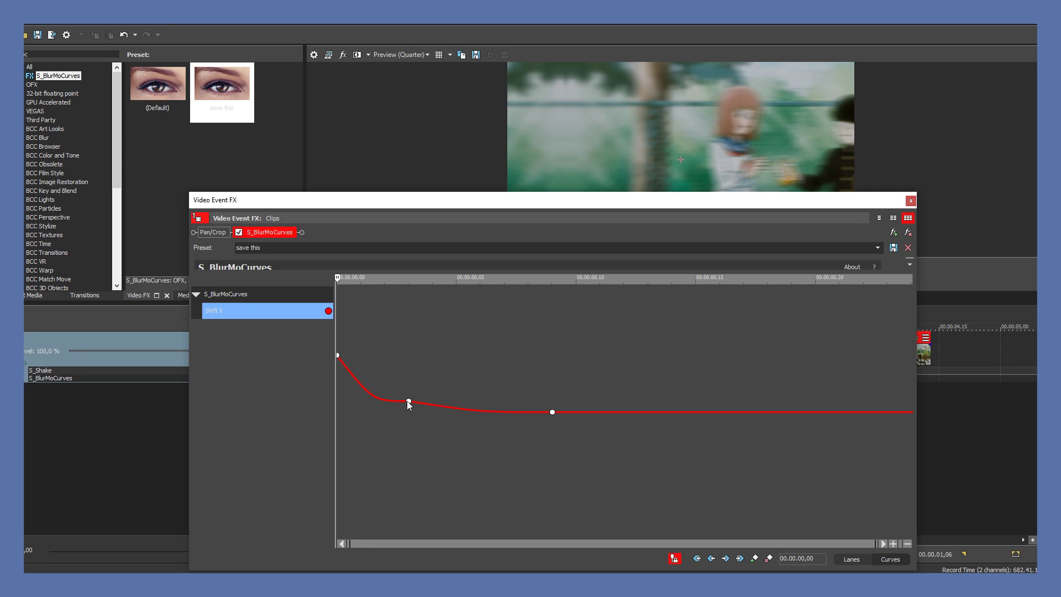
pyautogui.click(338, 355)
pyautogui.rightClick(338, 356)
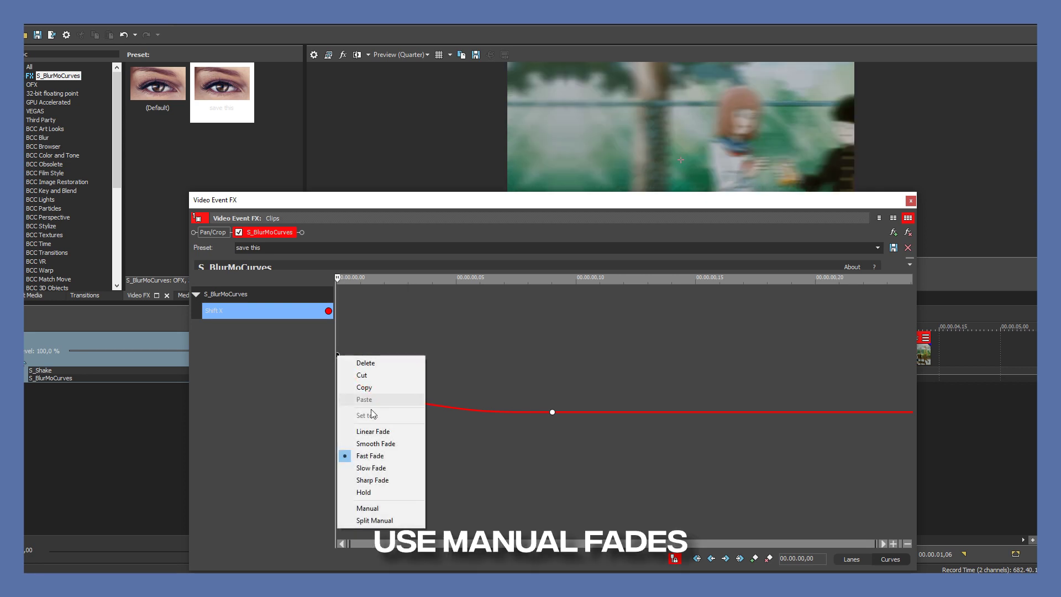
pyautogui.click(379, 508)
pyautogui.moveTo(361, 356); pyautogui.dragTo(479, 410)
pyautogui.moveTo(408, 428); pyautogui.dragTo(423, 423)
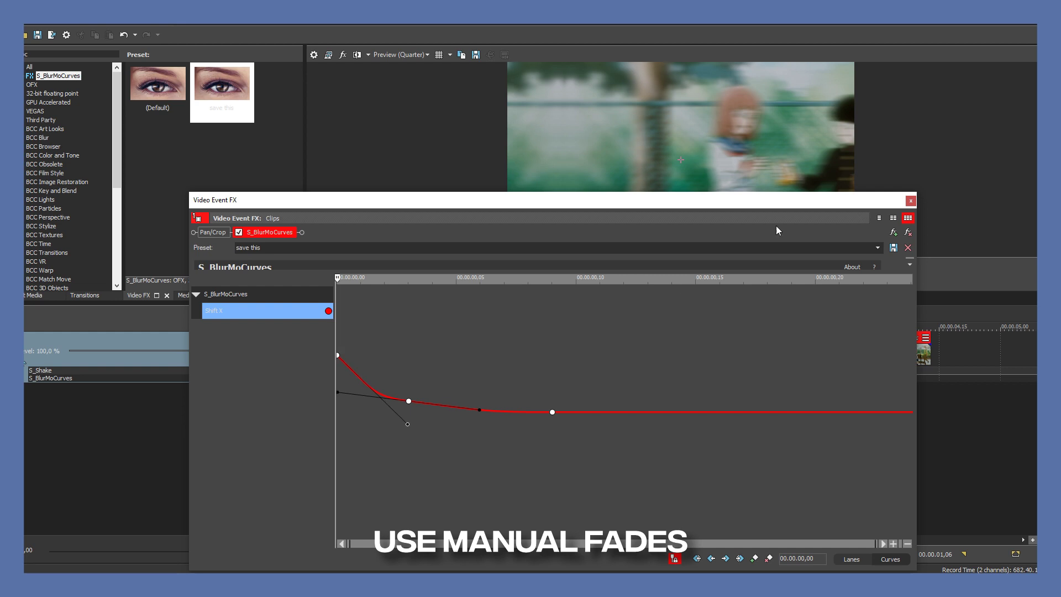
pyautogui.click(910, 200)
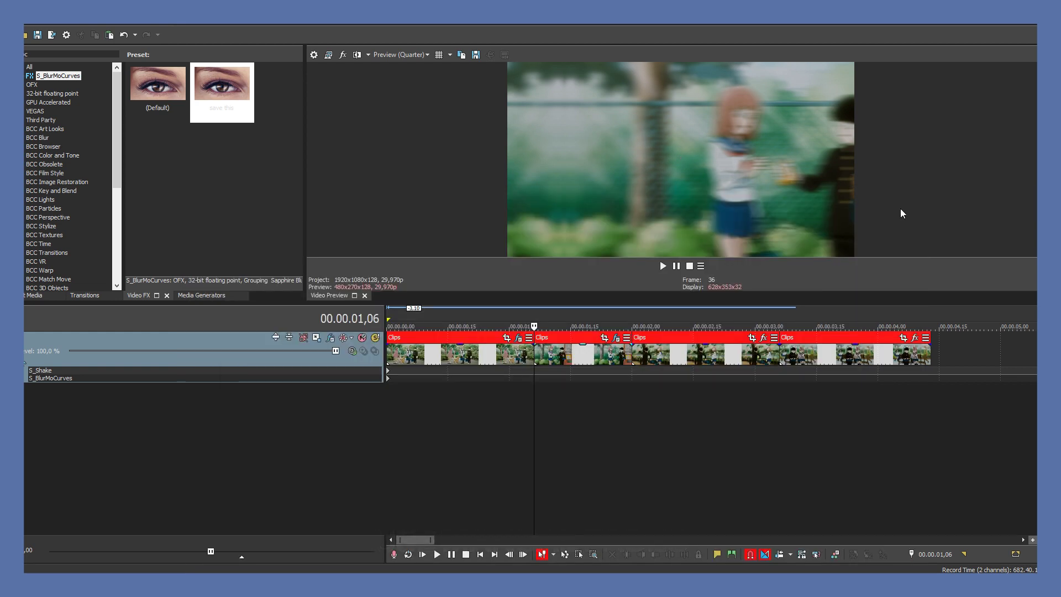
# Play back the transition from the first to the second clip to check the manual fades.
pyautogui.click(452, 312)
pyautogui.press('space')
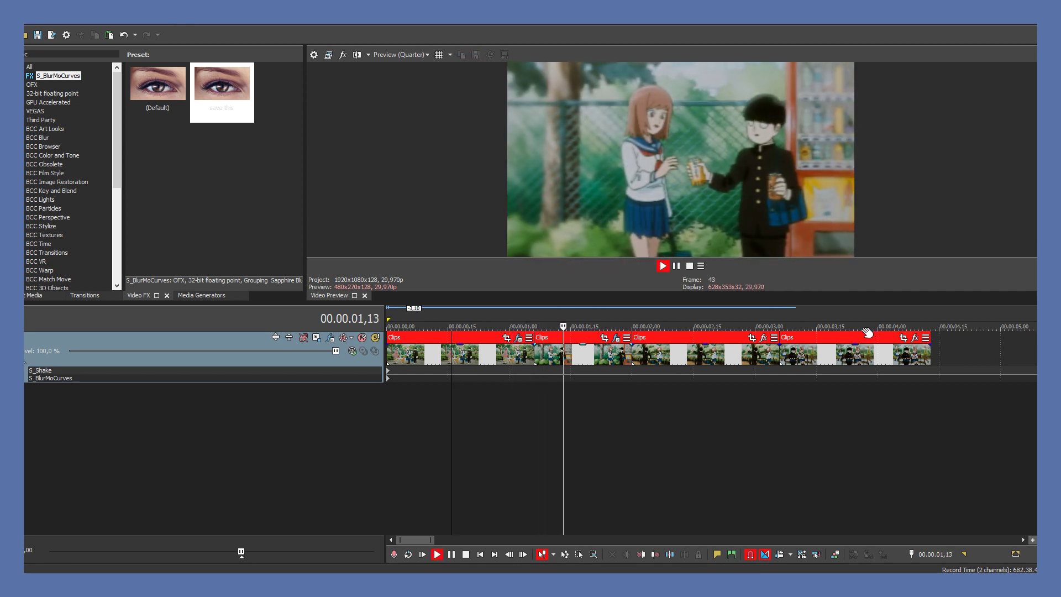
pyautogui.press('space')
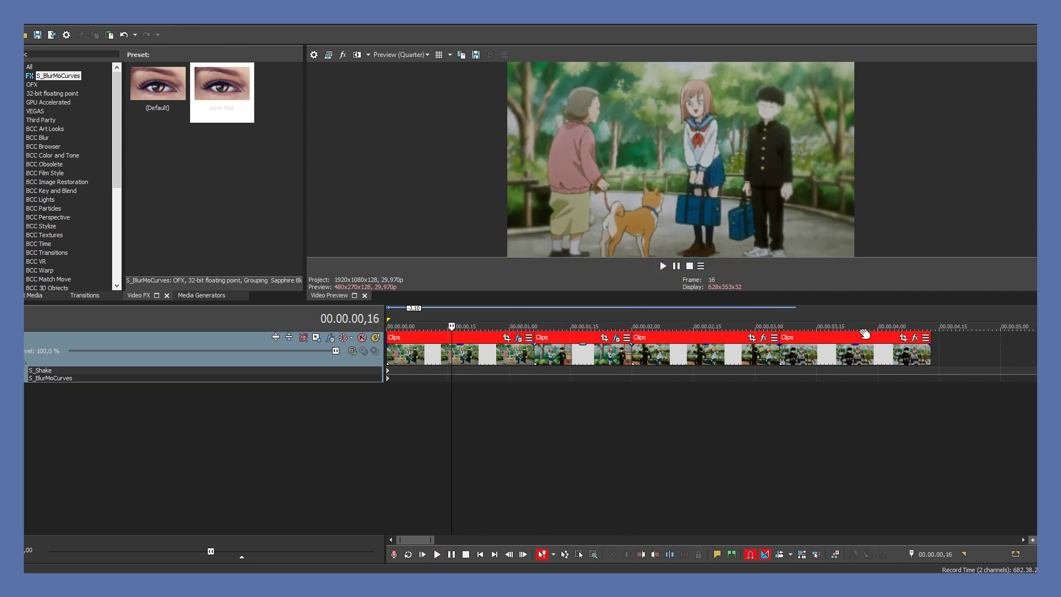
# Enable Shift Y animation on the second clip and set a keyframe of 0,25 at its end, at 00.00.00,24.
pyautogui.click(617, 320)
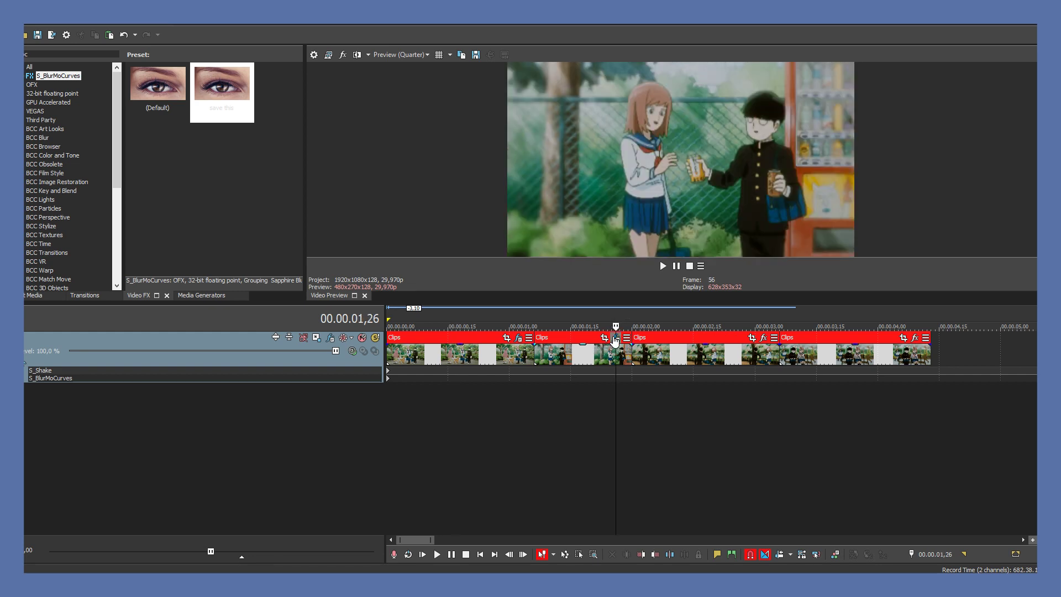
pyautogui.click(615, 337)
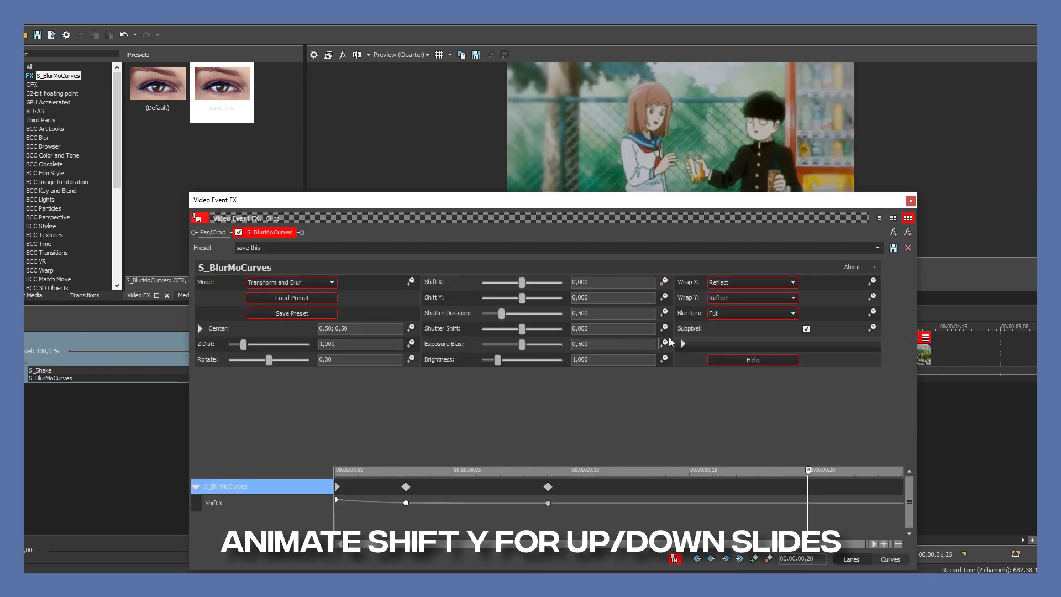
pyautogui.click(664, 297)
pyautogui.click(879, 519)
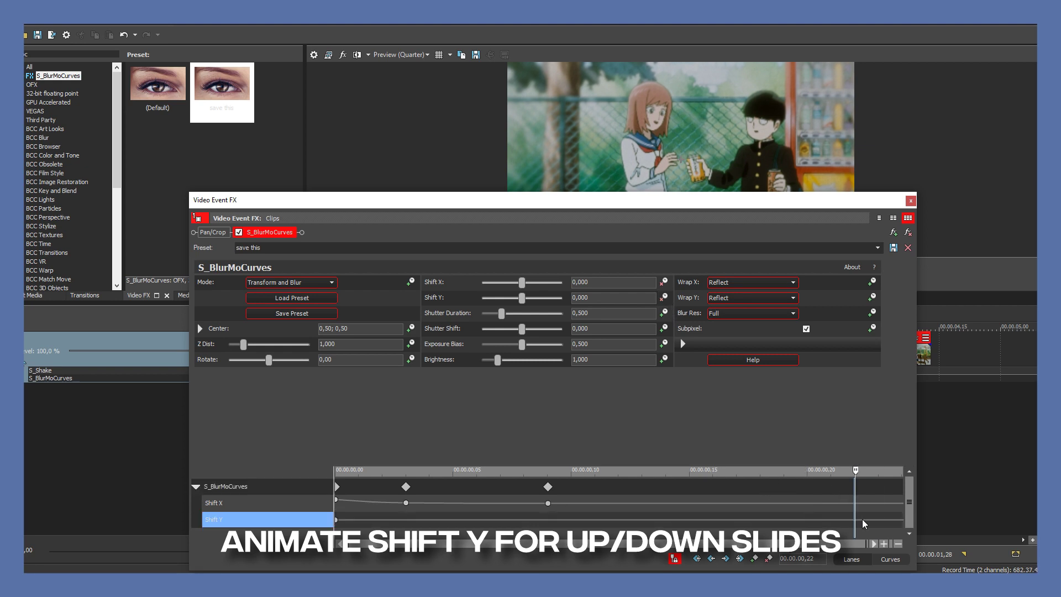
pyautogui.moveTo(523, 300); pyautogui.dragTo(542, 310)
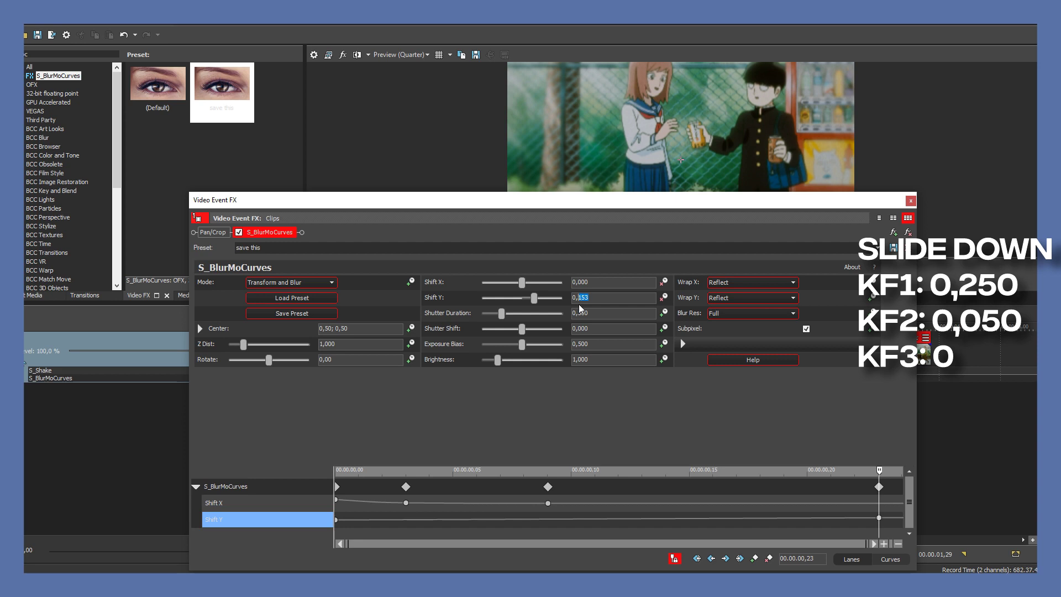
pyautogui.press('Return')
pyautogui.moveTo(879, 518); pyautogui.dragTo(904, 516)
pyautogui.click(902, 516)
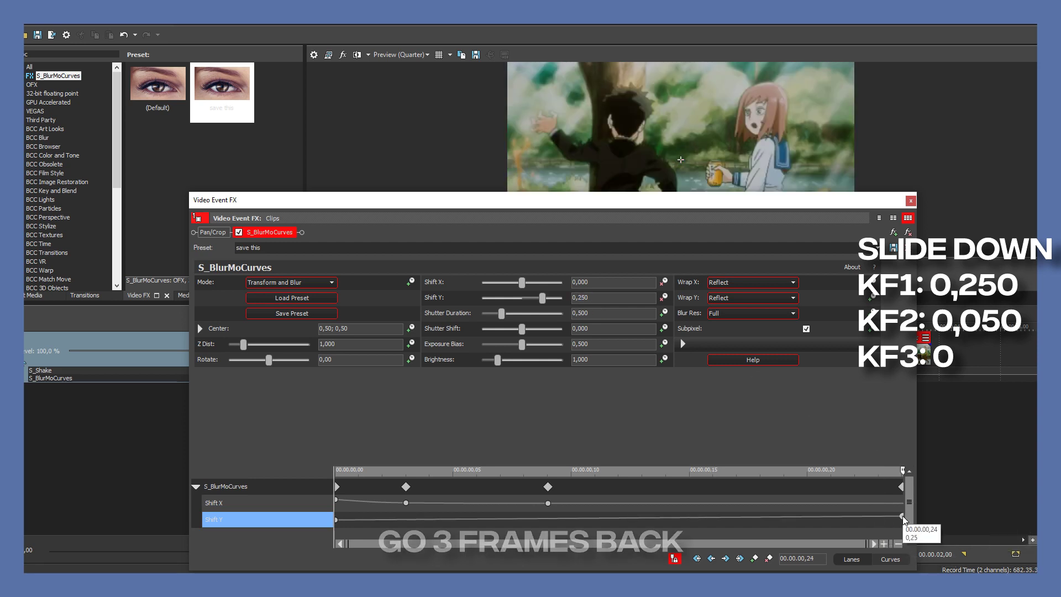
# Add a Shift Y keyframe of 0,05 three frames before the second clip's end keyframe, at 00.00.00,21.
pyautogui.press('Left')
pyautogui.press('Left')
pyautogui.press('Left')
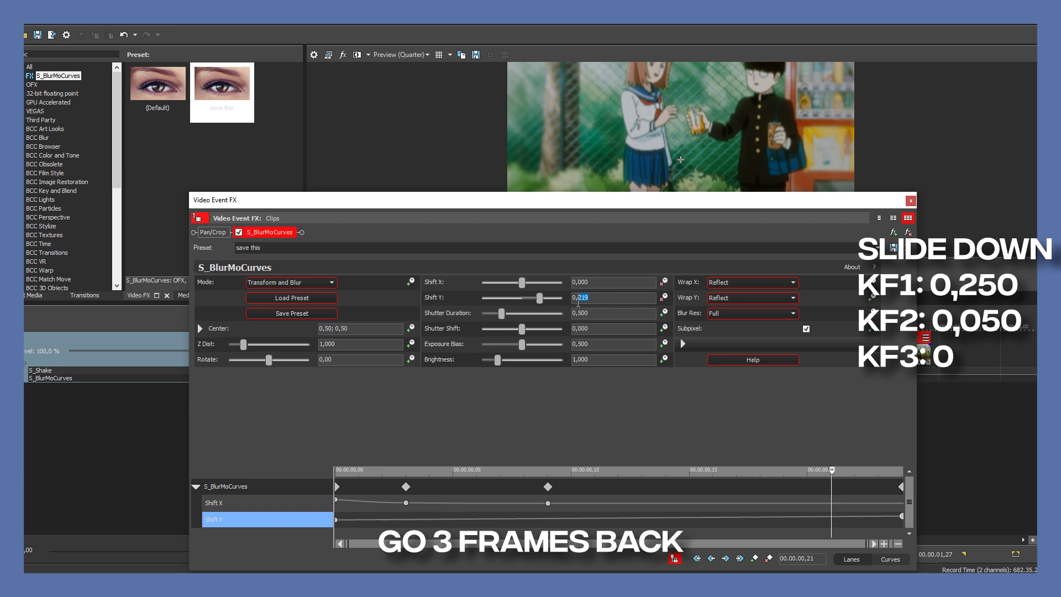
pyautogui.write('0,05')
pyautogui.press('Return')
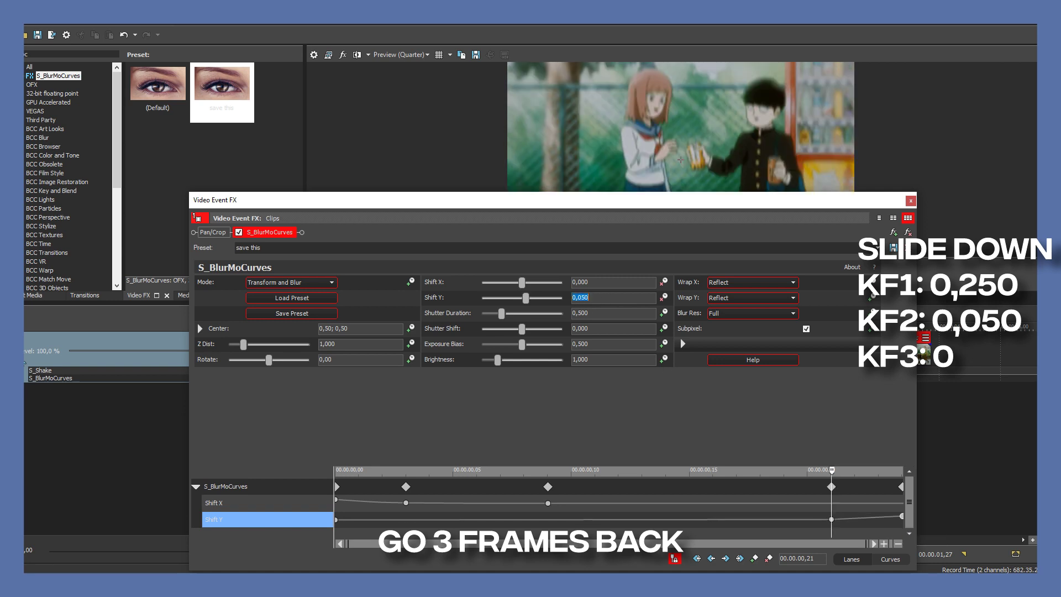
# Add a Shift Y keyframe of 0 six frames before the 0,05 keyframe, at 00.00.00,15.
pyautogui.press('Left')
pyautogui.press('Left')
pyautogui.press('Left')
pyautogui.press('Left')
pyautogui.press('Left')
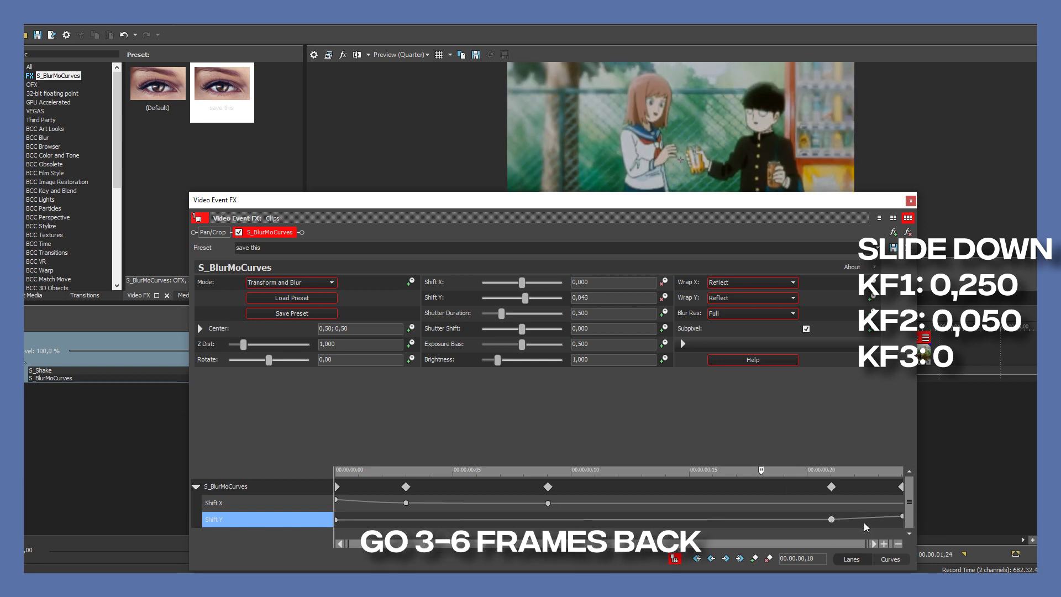
pyautogui.press('Left')
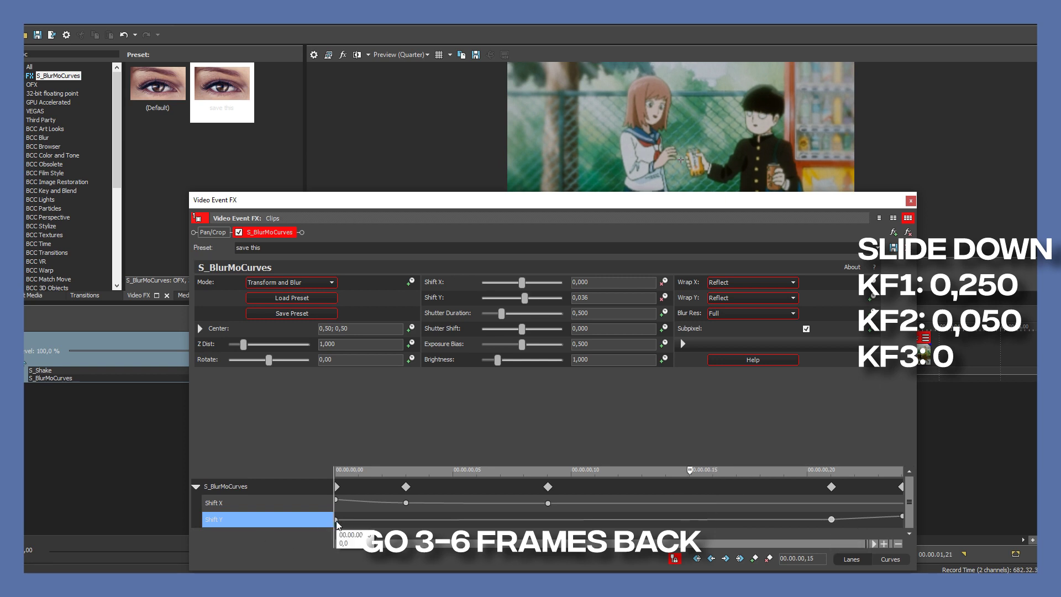
pyautogui.doubleClick(689, 520)
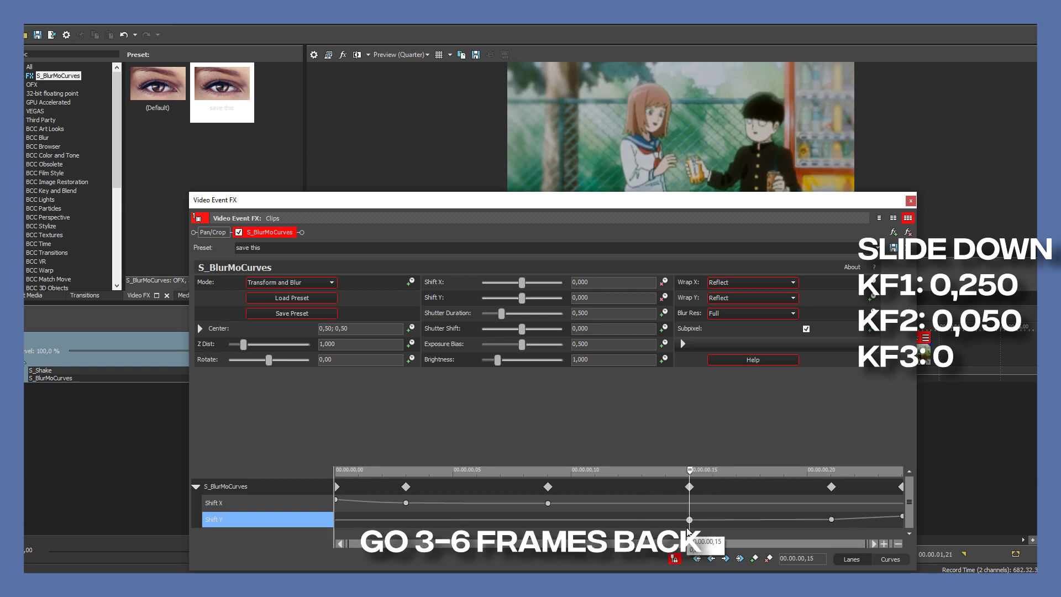
# Apply slow fades to the second clip's Shift Y keyframes at 00.00.00,15 and 00.00.00,21, and close its effect settings.
pyautogui.rightClick(831, 520)
pyautogui.click(876, 455)
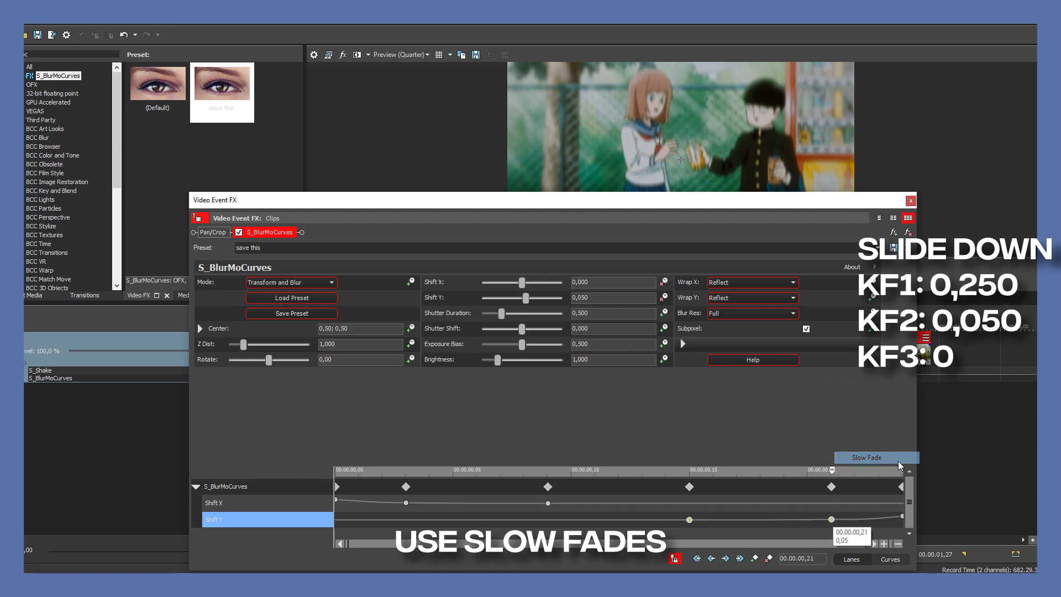
pyautogui.click(910, 200)
# Apply the S_BlurMoCurves preset "save this" to the third clip, enable Shift Y animation and set Shift Y to -0,25.
pyautogui.moveTo(222, 84); pyautogui.dragTo(728, 353)
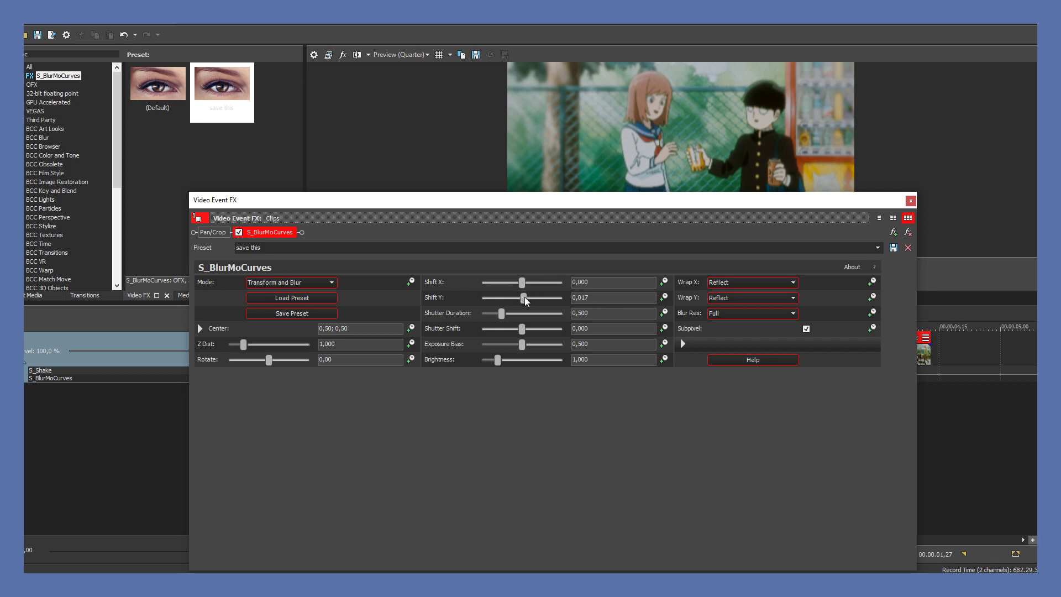
pyautogui.moveTo(641, 235); pyautogui.dragTo(662, 345)
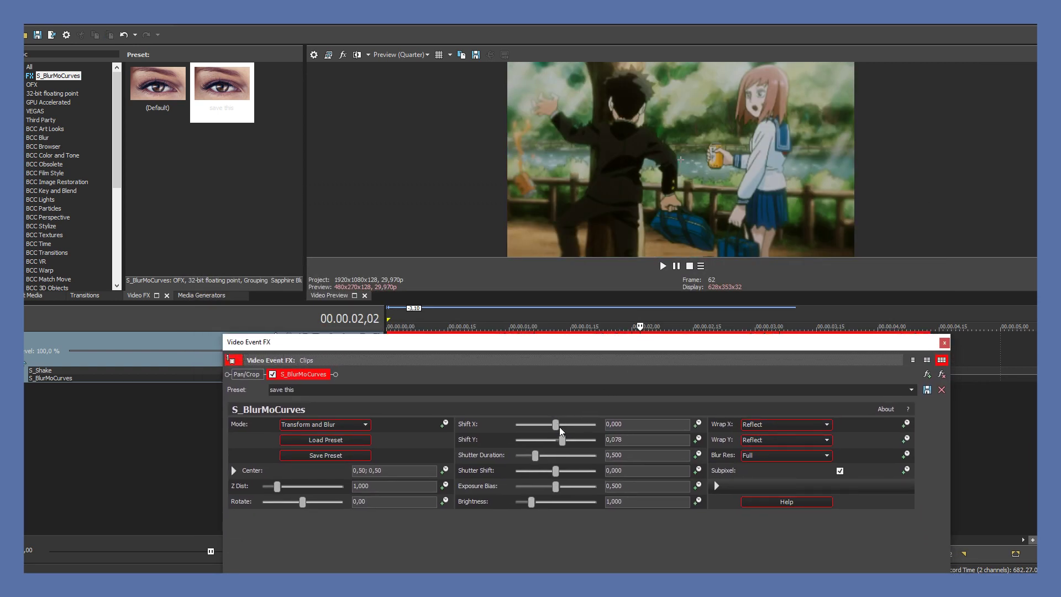
pyautogui.moveTo(564, 440); pyautogui.dragTo(552, 439)
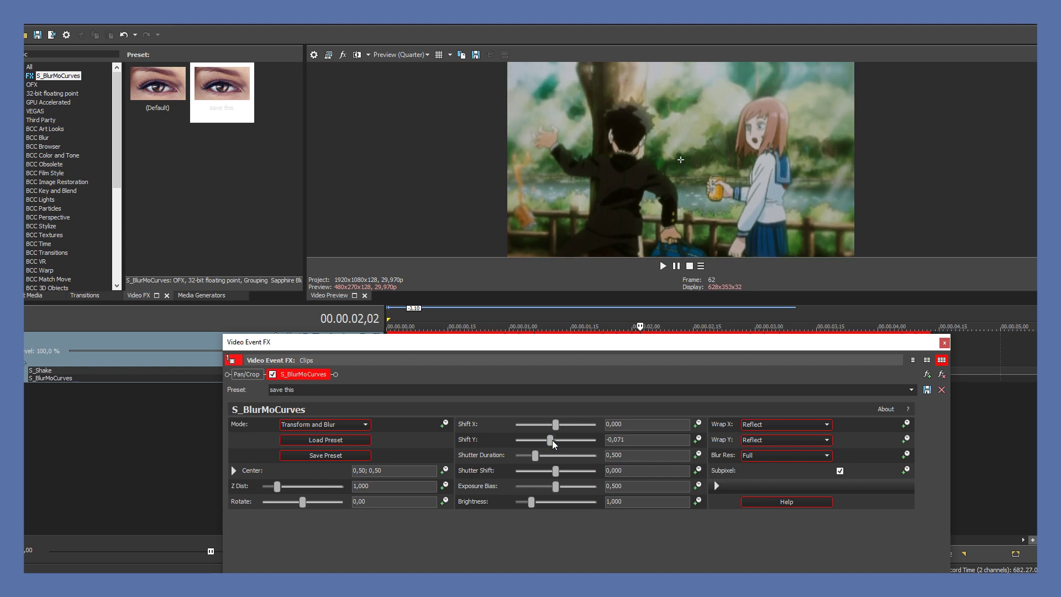
pyautogui.scroll(-3, 552, 441)
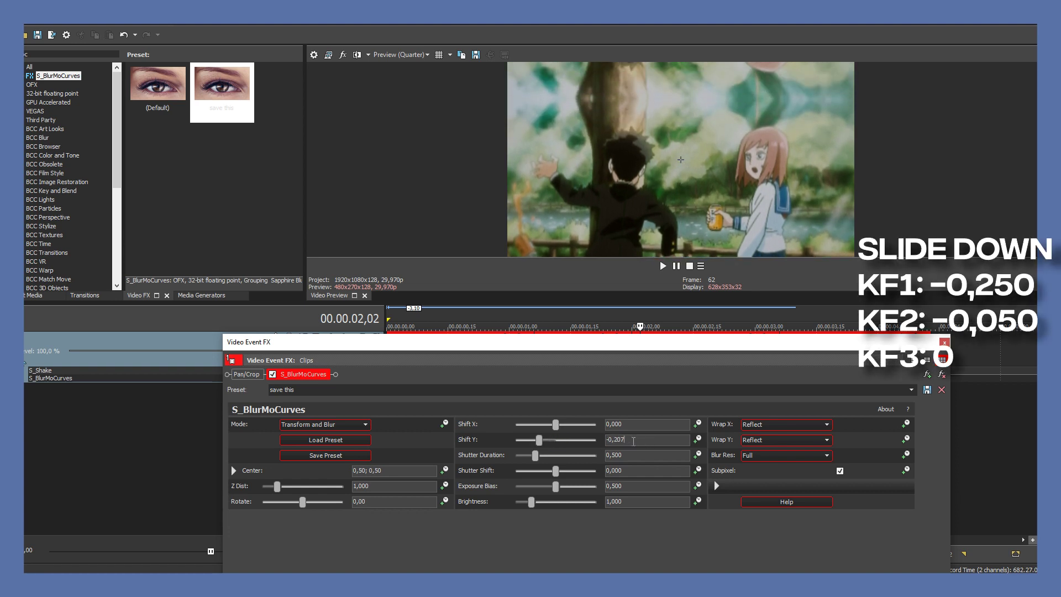
pyautogui.click(685, 446)
pyautogui.write('-0,25')
pyautogui.press('Return')
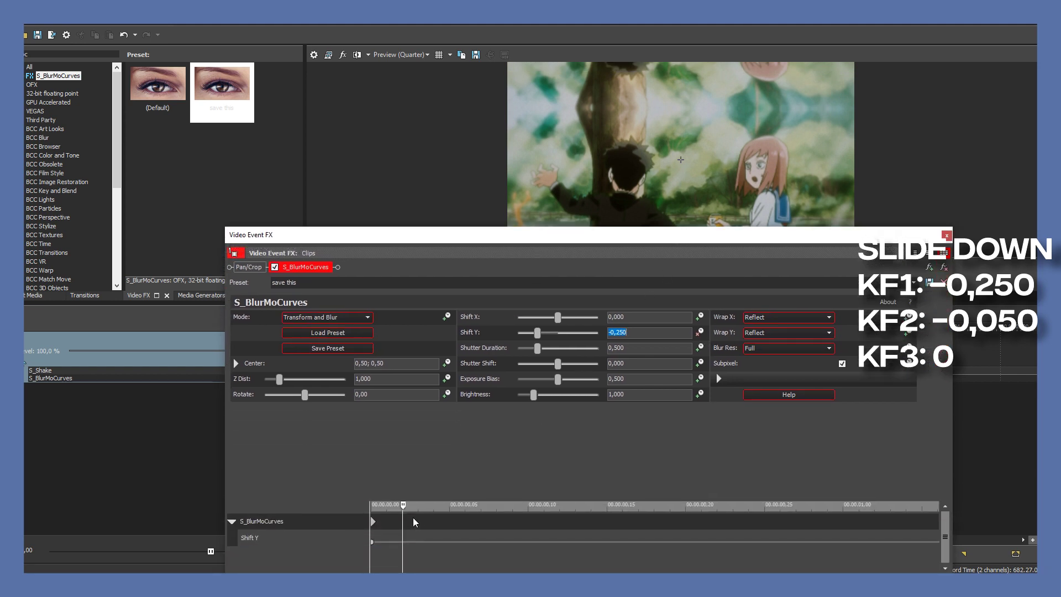
# Add a Shift Y keyframe of -0,05 three frames after the third clip's start, at 00.00.00,03.
pyautogui.moveTo(569, 223); pyautogui.dragTo(572, 266)
pyautogui.click(378, 484)
pyautogui.press('Right')
pyautogui.press('Right')
pyautogui.press('Right')
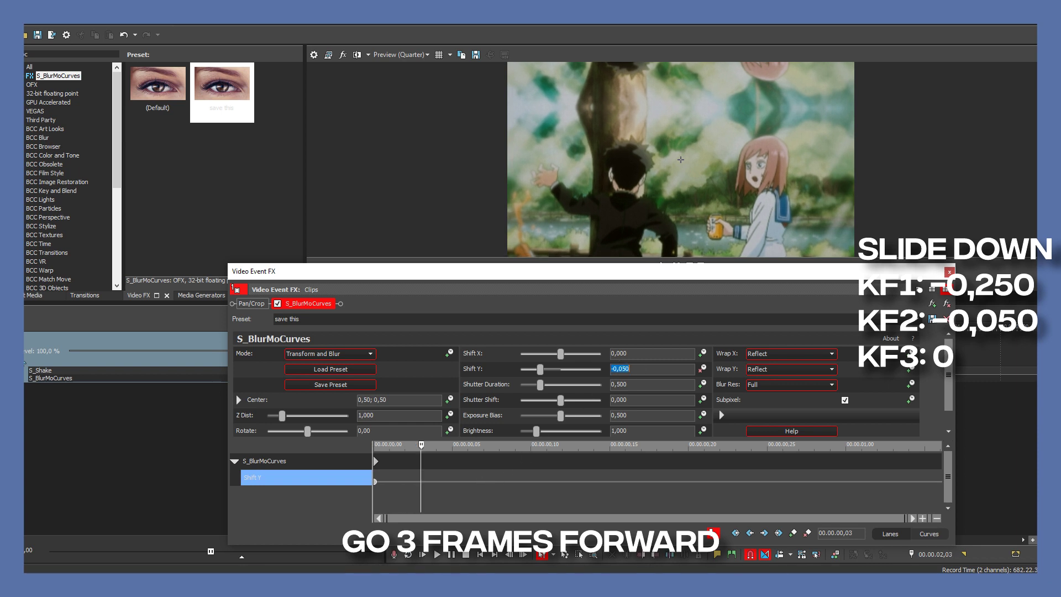
pyautogui.press('Return')
# Add a Shift Y keyframe of 0 on the third clip six frames after the -0,05 keyframe, at 00.00.00,09.
pyautogui.press('Right')
pyautogui.press('Right')
pyautogui.press('Right')
pyautogui.press('Right')
pyautogui.press('Right')
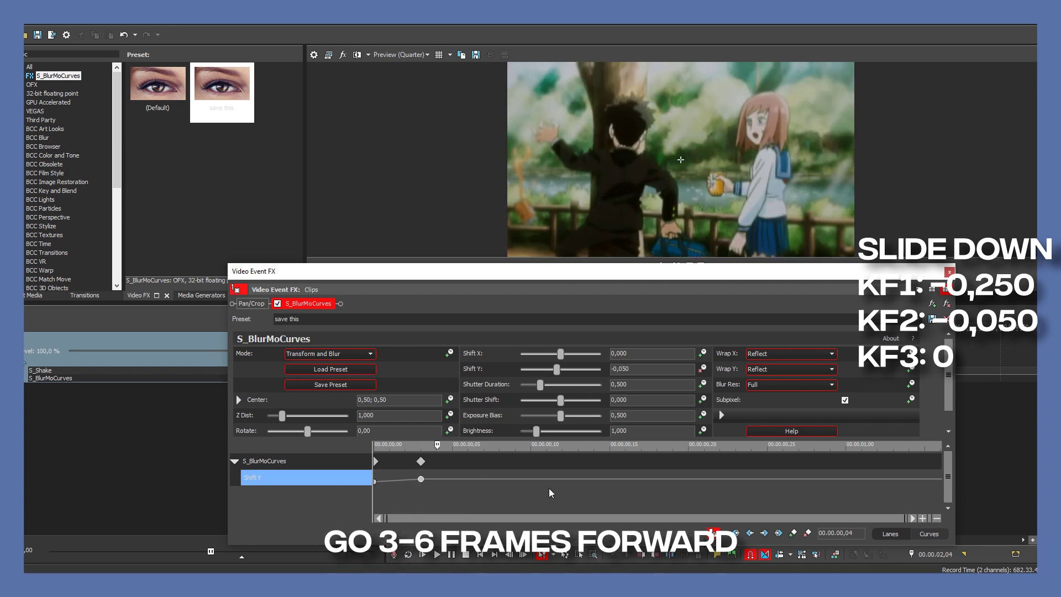
pyautogui.press('Right')
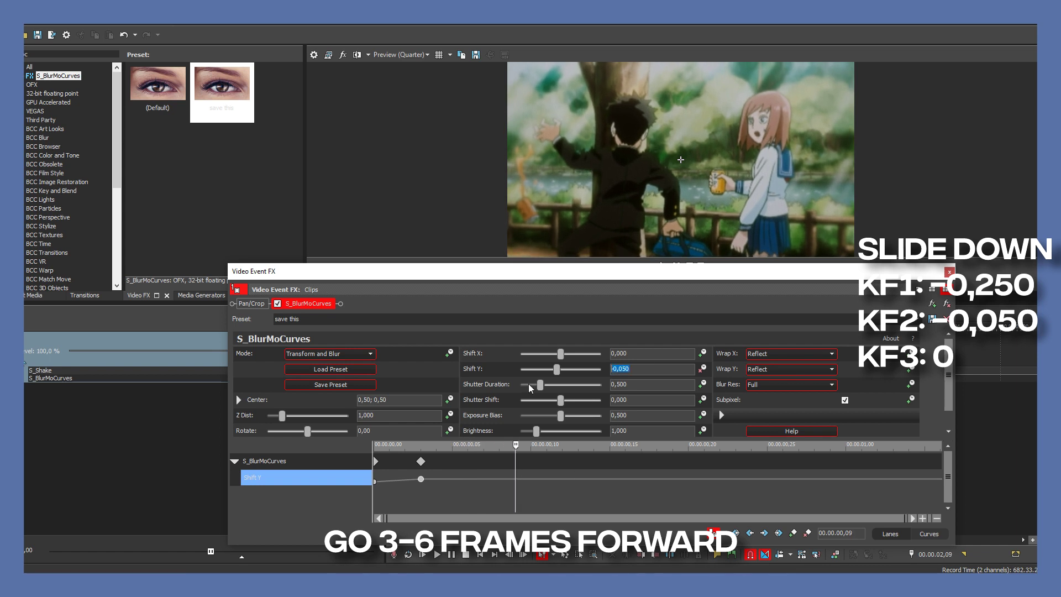
pyautogui.write('0')
pyautogui.press('Return')
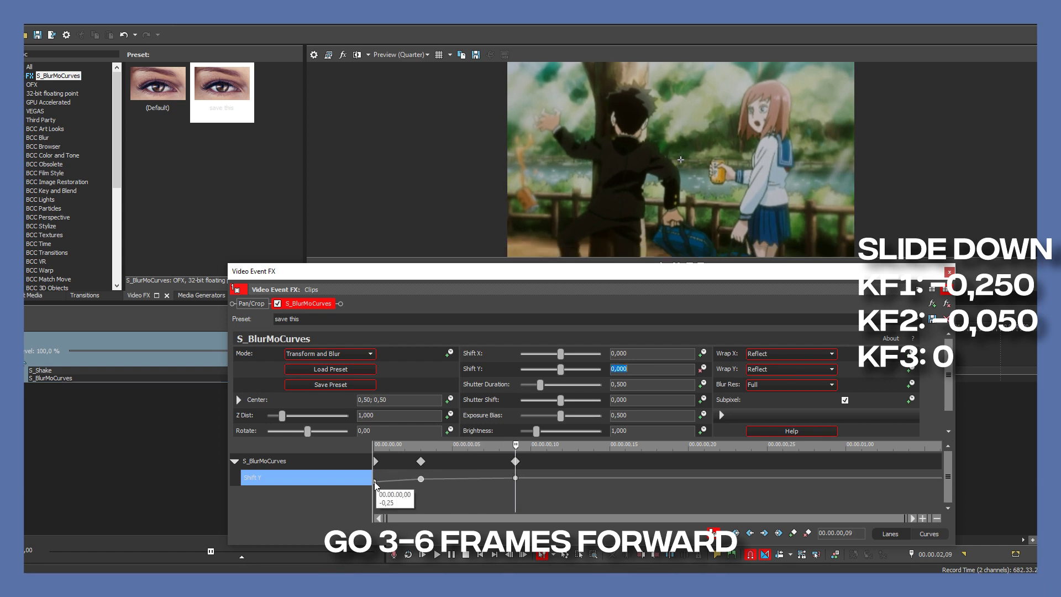
# Apply fast fades to the third clip's first two Shift Y keyframes, at 00.00.00,00 and 00.00.00,03, and close its effect settings.
pyautogui.click(421, 478)
pyautogui.rightClick(421, 478)
pyautogui.click(455, 405)
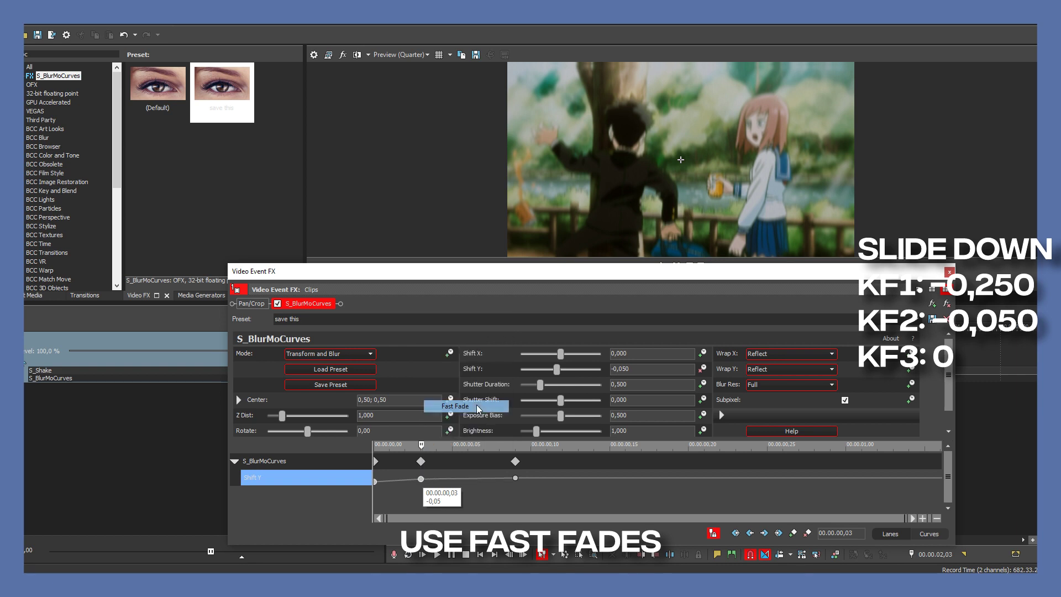
pyautogui.click(949, 271)
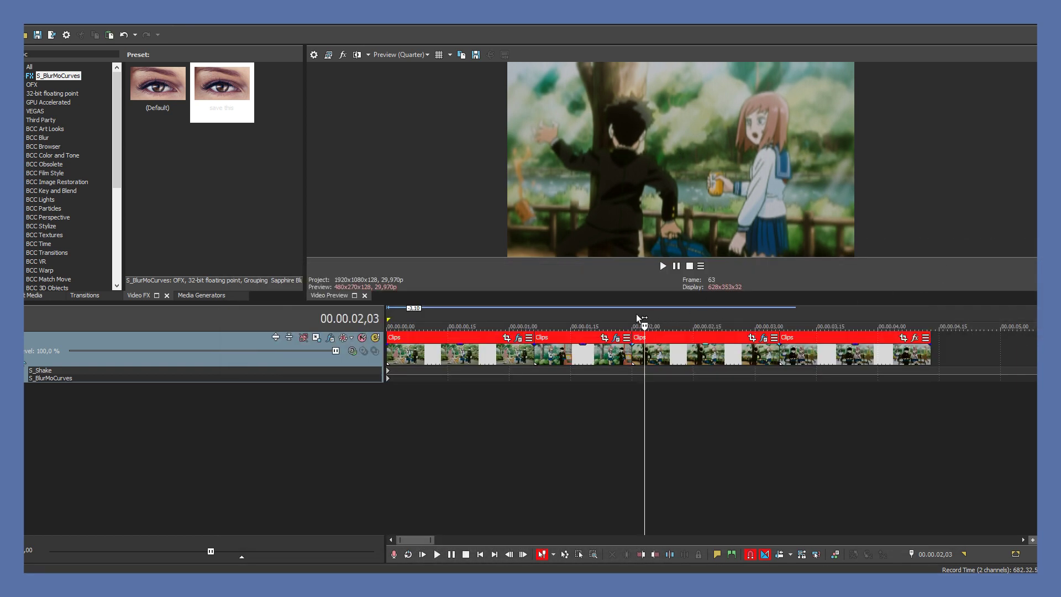
# Play back the vertical slide between the second and third clips from 00.00.01,21.
pyautogui.click(595, 326)
pyautogui.press('space')
pyautogui.press('space')
pyautogui.press('space')
pyautogui.press('space')
pyautogui.press('space')
pyautogui.press('space')
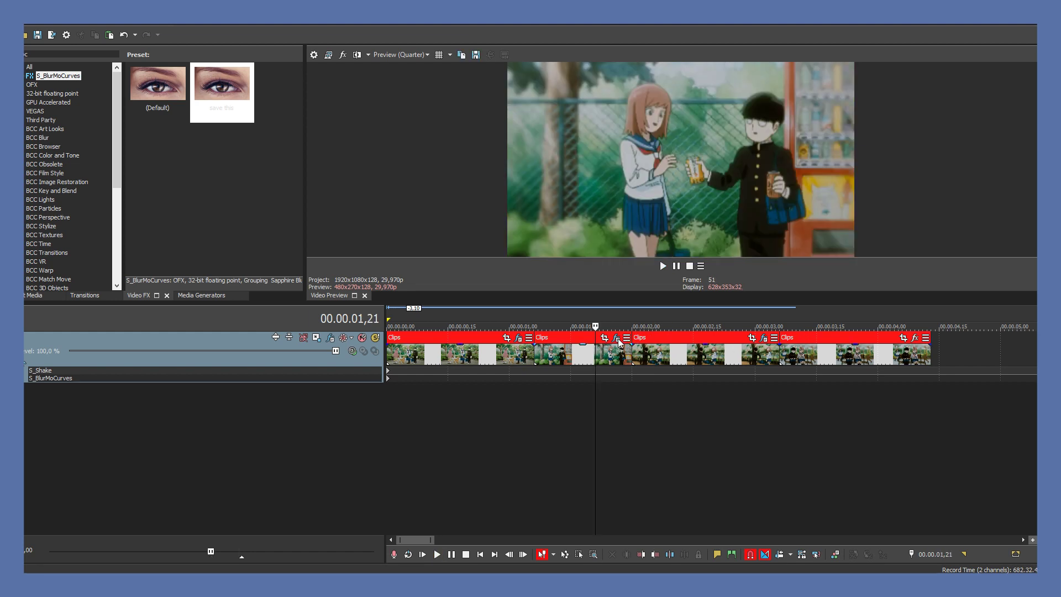
# Open the second clip's S_BlurMoCurves settings, show the keyframe curves in an enlarged graph and select the Shift Y curve.
pyautogui.click(617, 338)
pyautogui.click(932, 532)
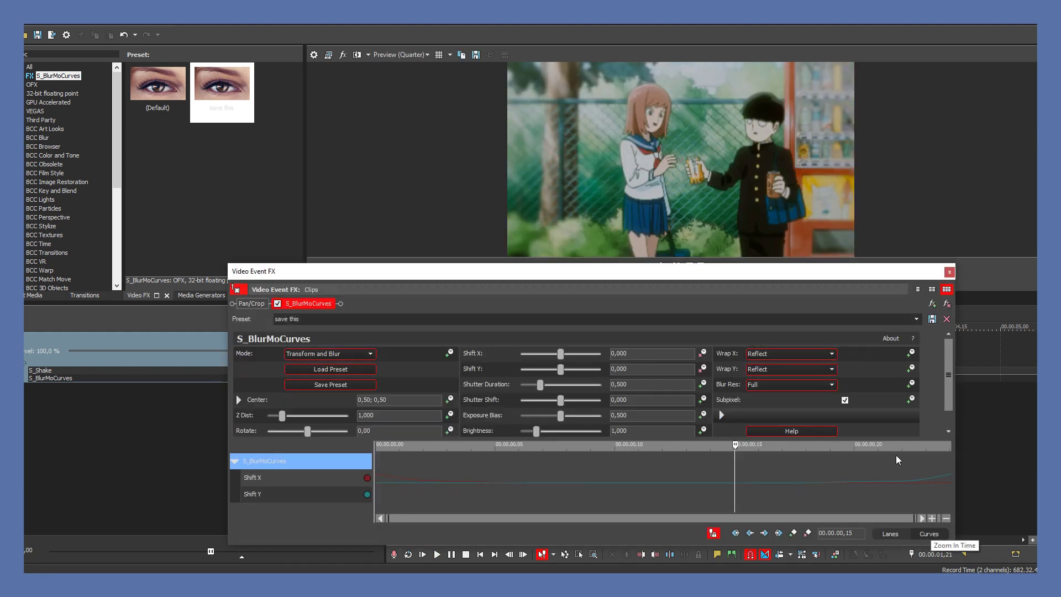
pyautogui.moveTo(892, 439); pyautogui.dragTo(860, 168)
pyautogui.moveTo(823, 343); pyautogui.dragTo(863, 189)
pyautogui.click(909, 371)
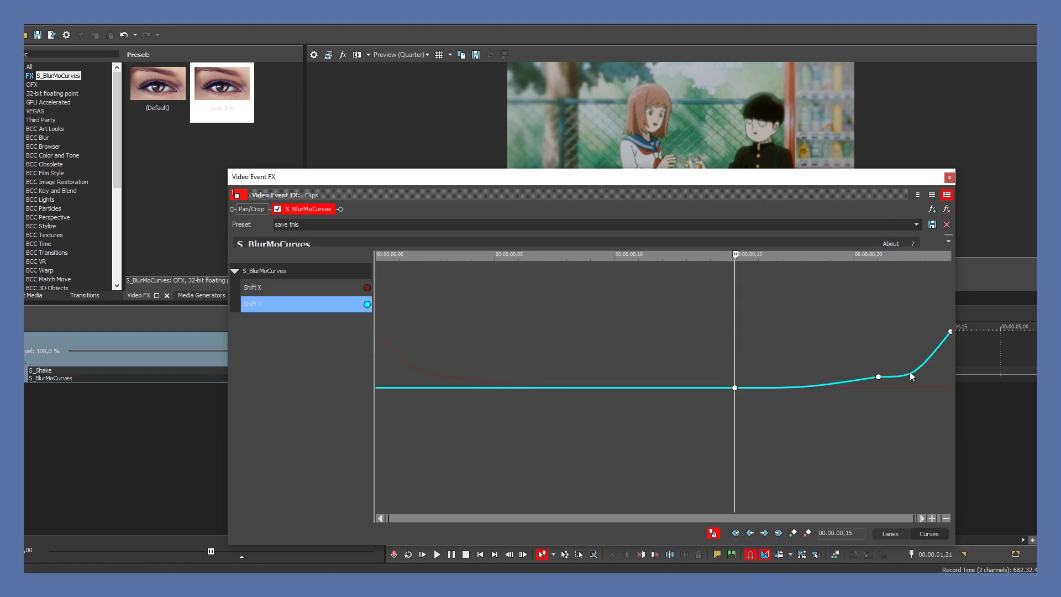
# Apply manual fades to the second clip's last two Shift Y keyframes, adjust their handles for a smooth upward acceleration, and close its effect settings.
pyautogui.click(879, 376)
pyautogui.click(950, 330)
pyautogui.rightClick(950, 331)
pyautogui.click(996, 479)
pyautogui.moveTo(901, 376); pyautogui.dragTo(985, 366)
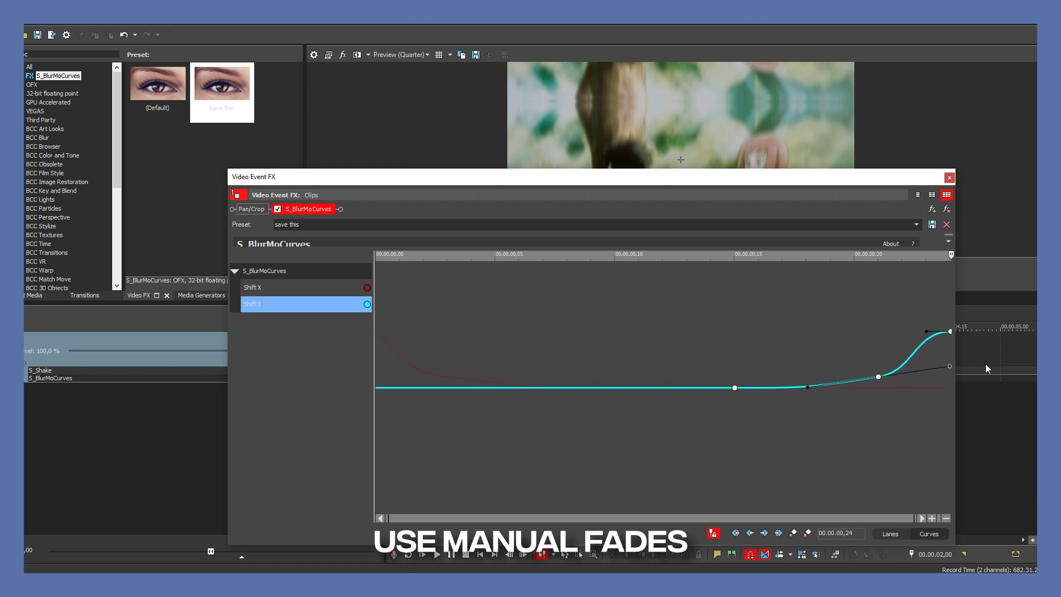
pyautogui.moveTo(926, 331); pyautogui.dragTo(841, 403)
pyautogui.click(949, 178)
# Apply manual fades to the third clip's first two Shift Y keyframes, adjust their curve handles for a smooth slowdown, and close its effect settings.
pyautogui.click(763, 338)
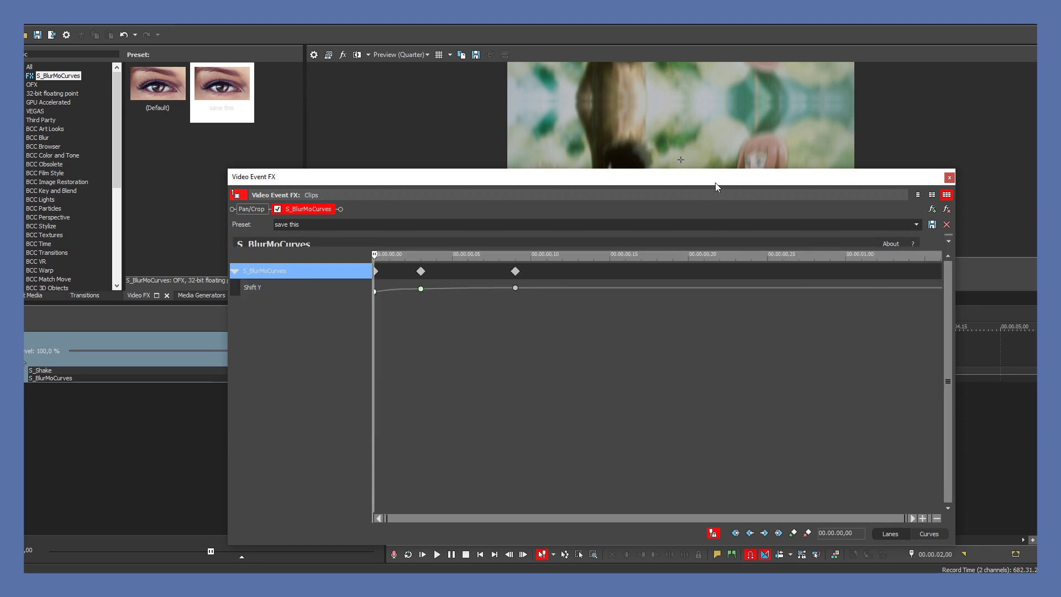
pyautogui.click(932, 533)
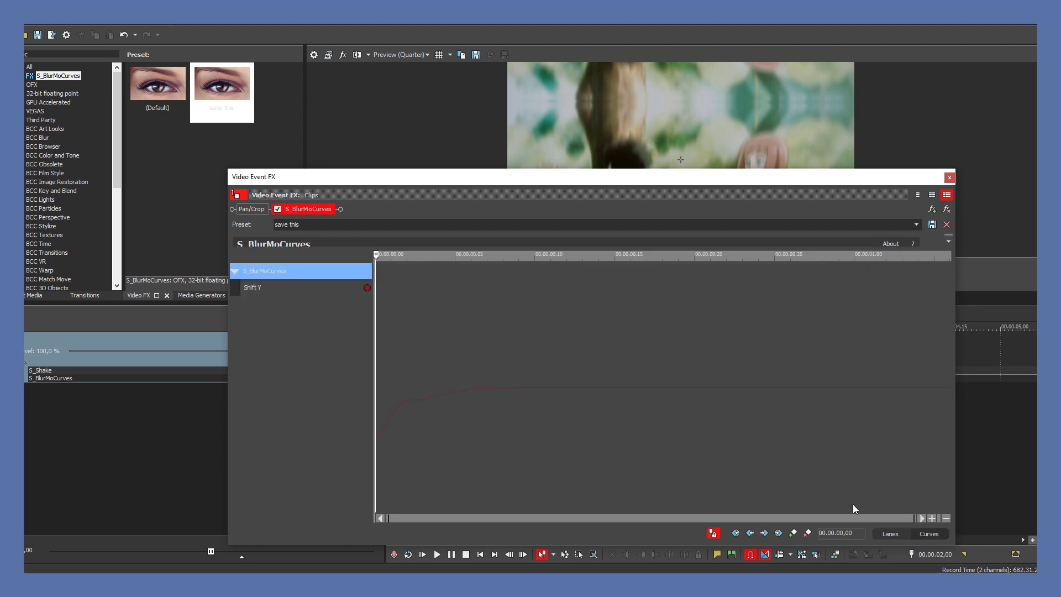
pyautogui.click(422, 399)
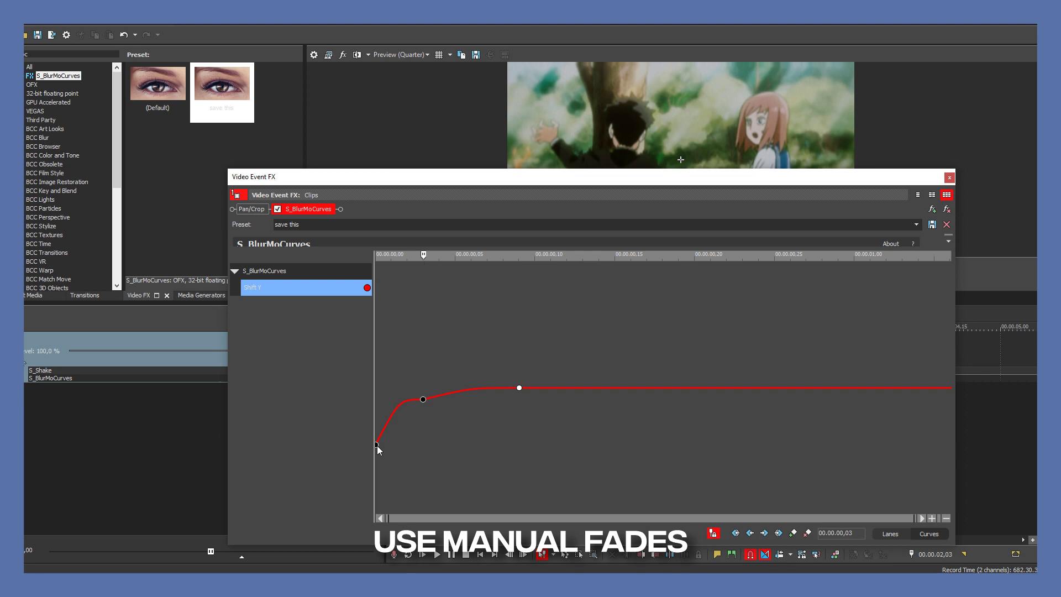
pyautogui.rightClick(377, 445)
pyautogui.click(426, 424)
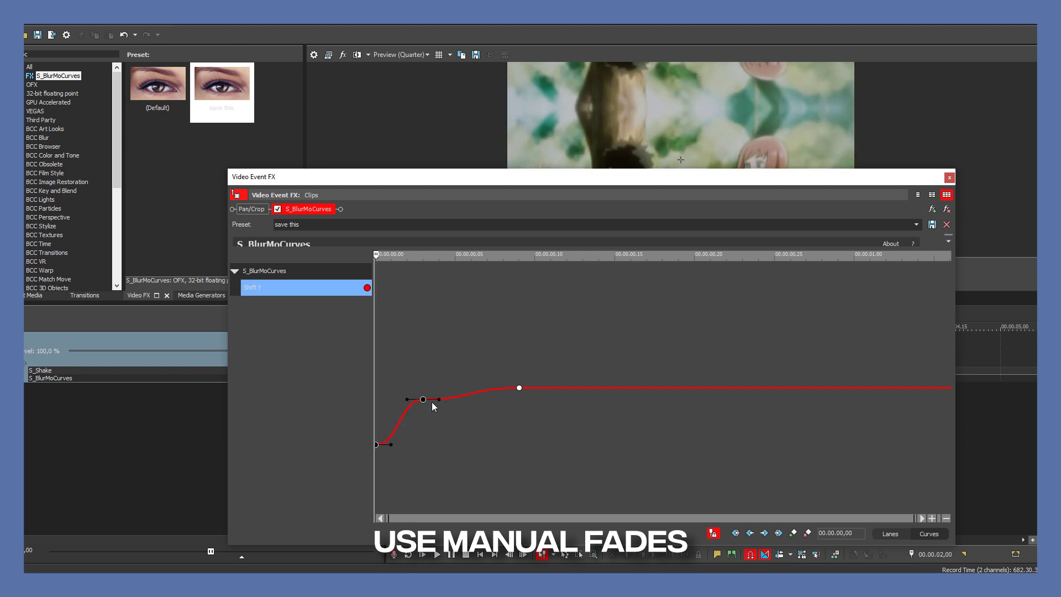
pyautogui.moveTo(438, 399); pyautogui.dragTo(470, 390)
pyautogui.moveTo(391, 445); pyautogui.dragTo(467, 376)
pyautogui.click(949, 178)
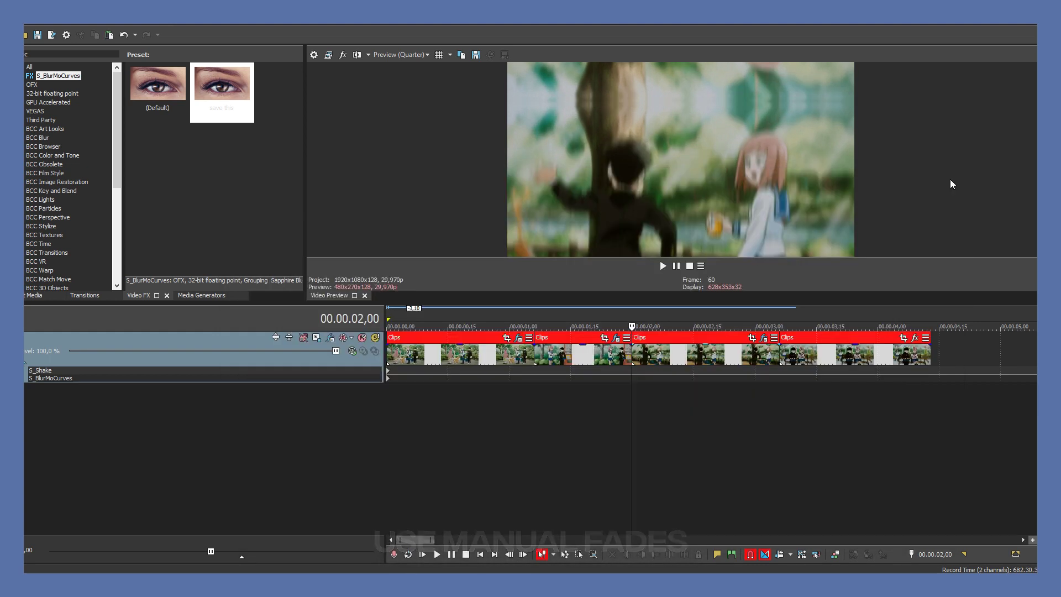
# Play back the slide transitions across the first three clips to check their smoothness.
pyautogui.click(576, 315)
pyautogui.press('space')
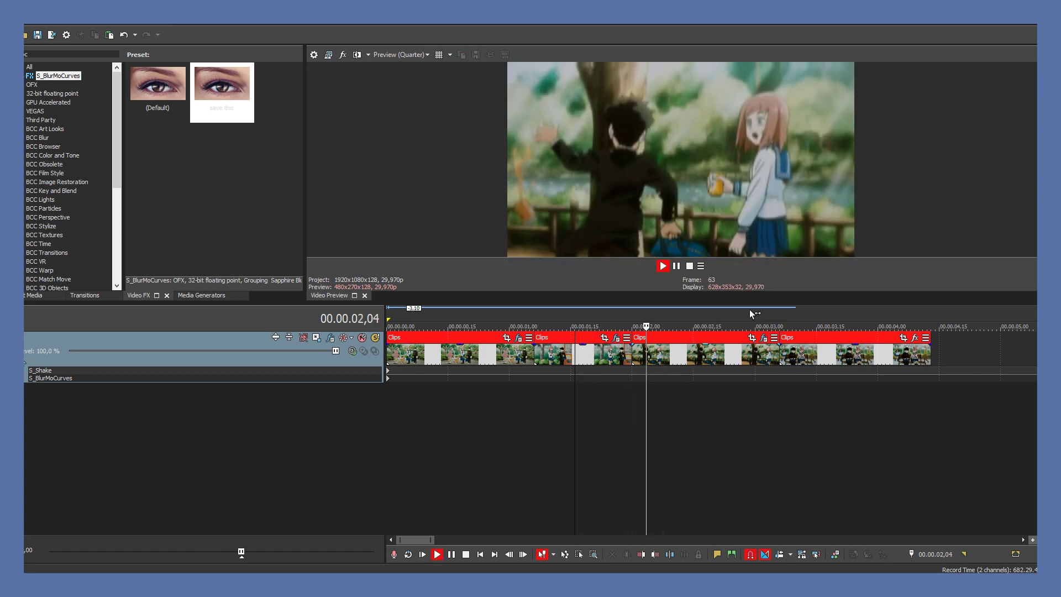
pyautogui.click(480, 311)
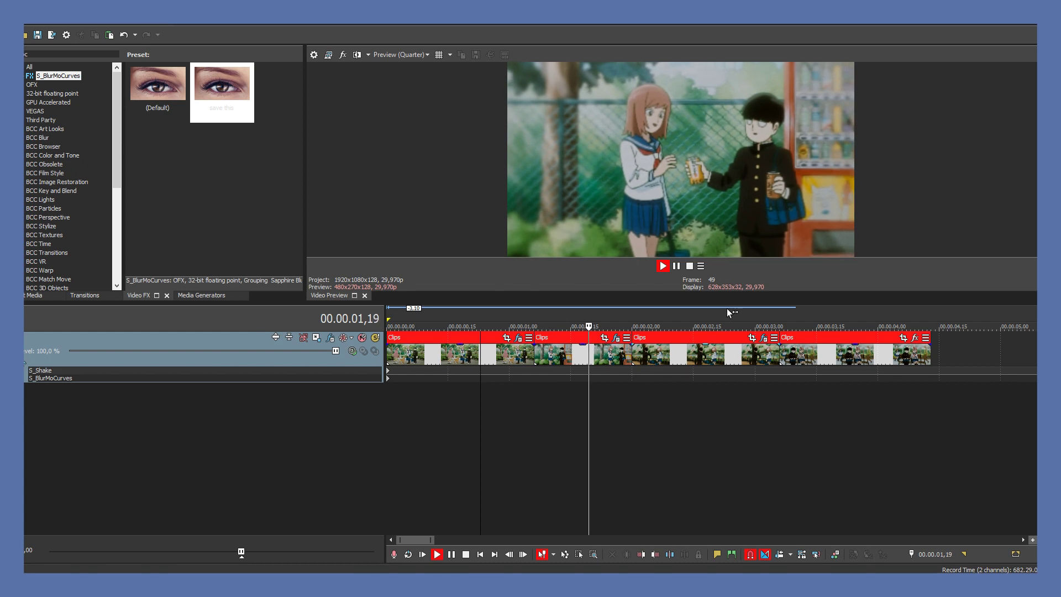
pyautogui.press('space')
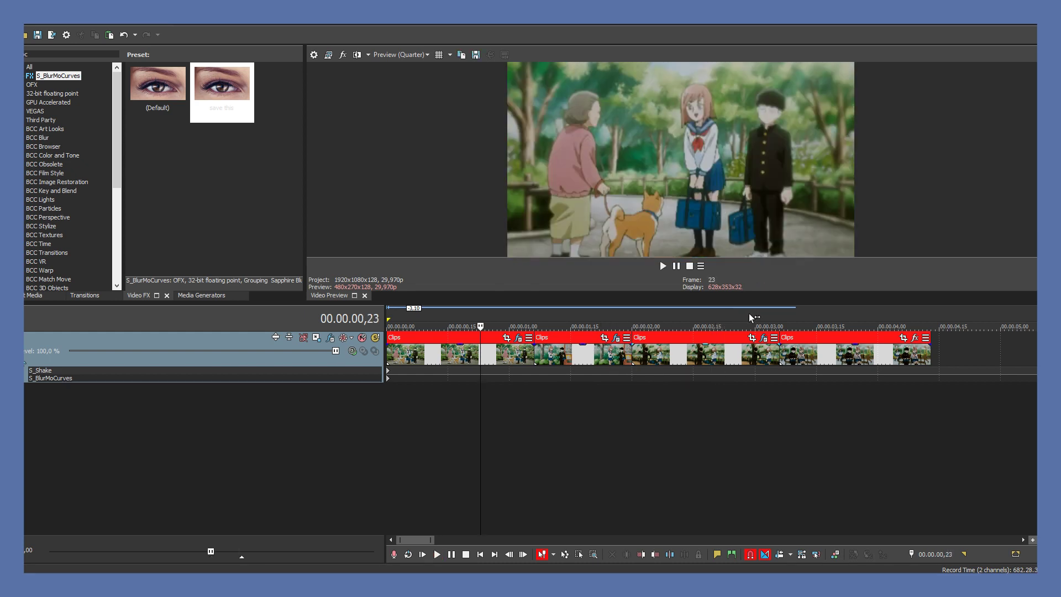
# Reopen the third clip's S_BlurMoCurves settings, enable Shift X animation and go to 00.00.01,05 near the clip's end.
pyautogui.click(752, 317)
pyautogui.click(763, 337)
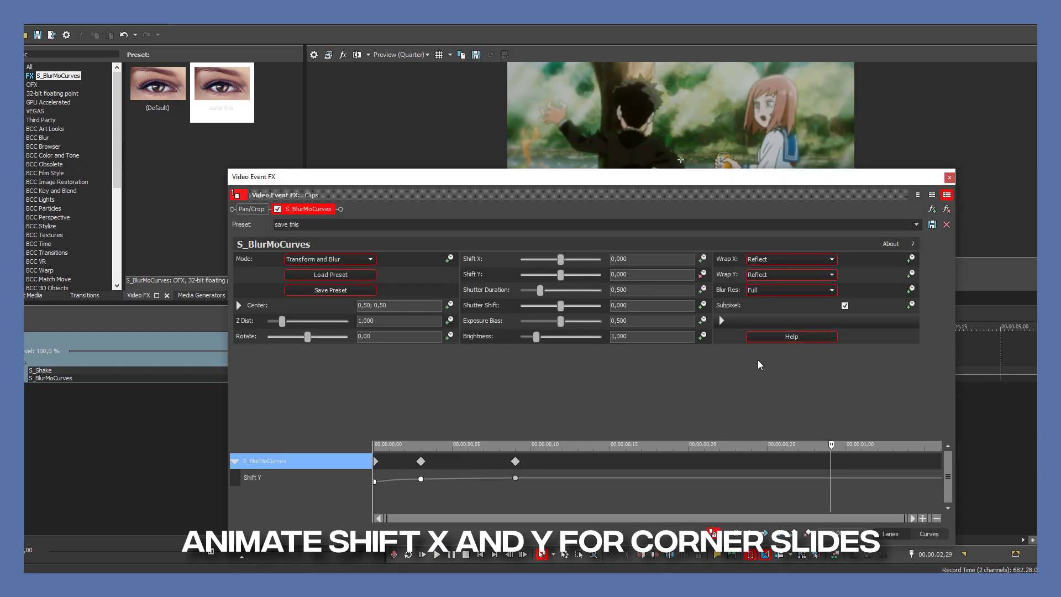
pyautogui.click(703, 258)
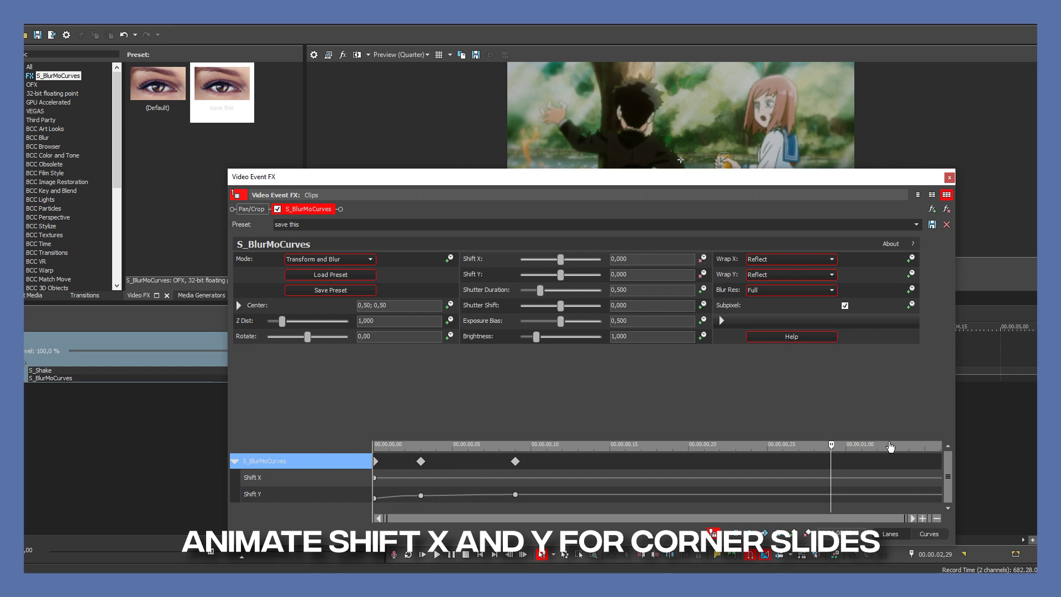
pyautogui.moveTo(888, 437); pyautogui.dragTo(885, 364)
pyautogui.click(926, 403)
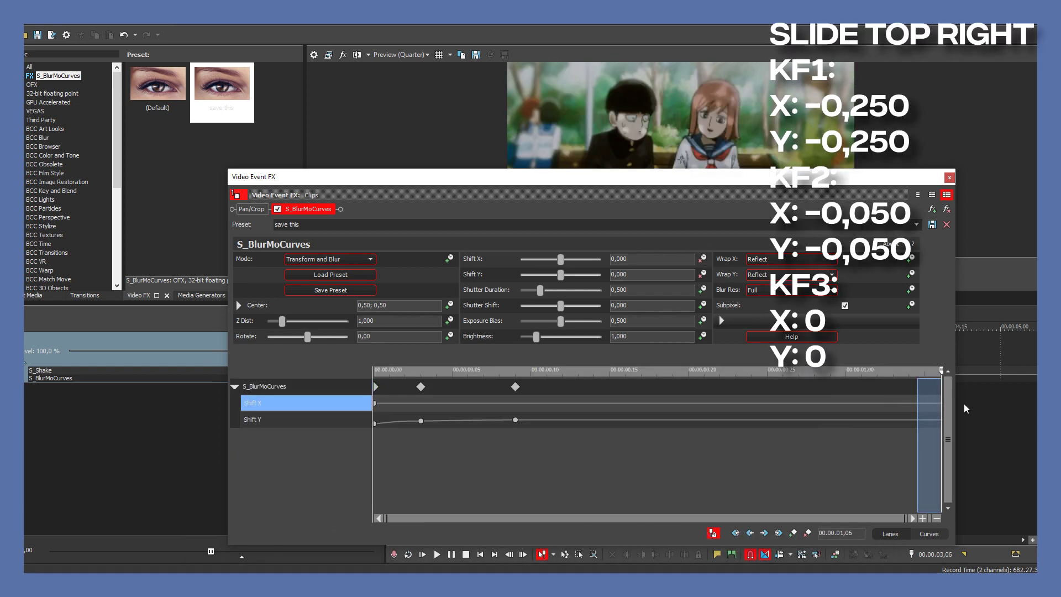
# Set Shift X and Shift Y to -0,250 near the third clip's end and move that keyframe to the very end of the clip.
pyautogui.moveTo(565, 275); pyautogui.dragTo(552, 263)
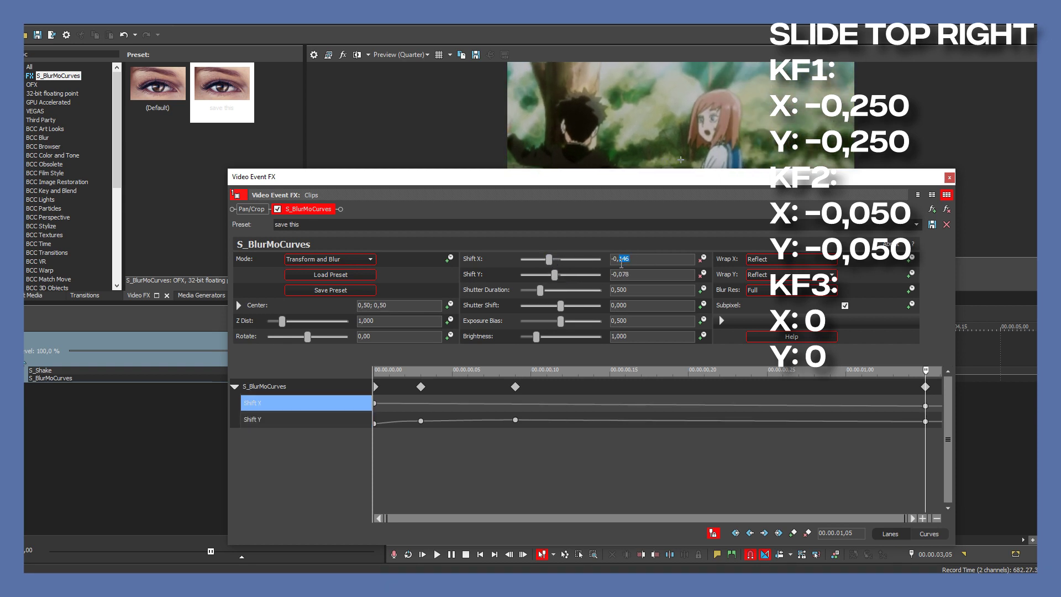
pyautogui.doubleClick(620, 277)
pyautogui.write('25')
pyautogui.press('Return')
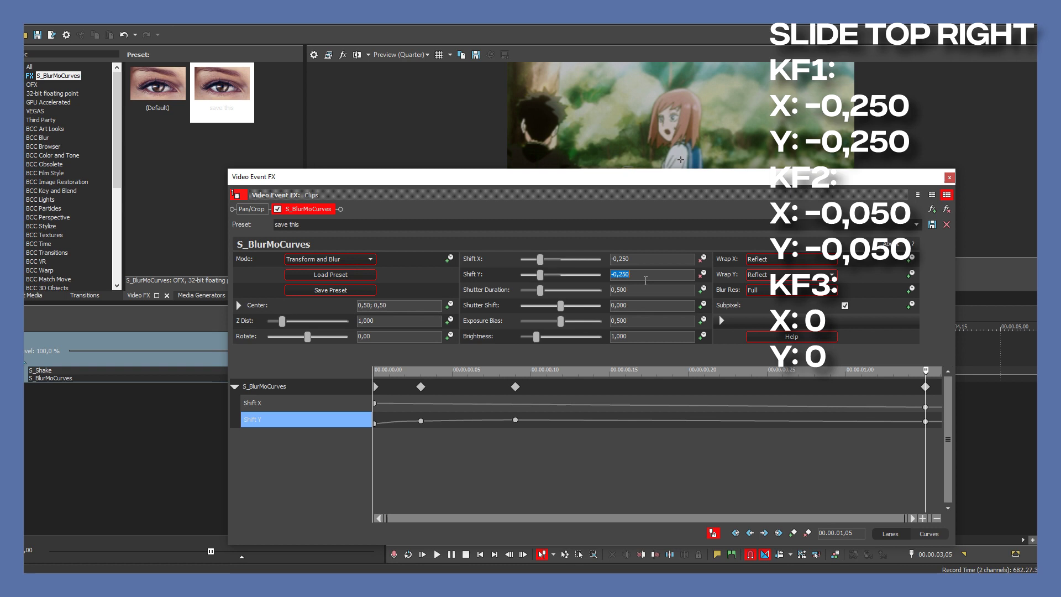
pyautogui.moveTo(925, 387); pyautogui.dragTo(1009, 398)
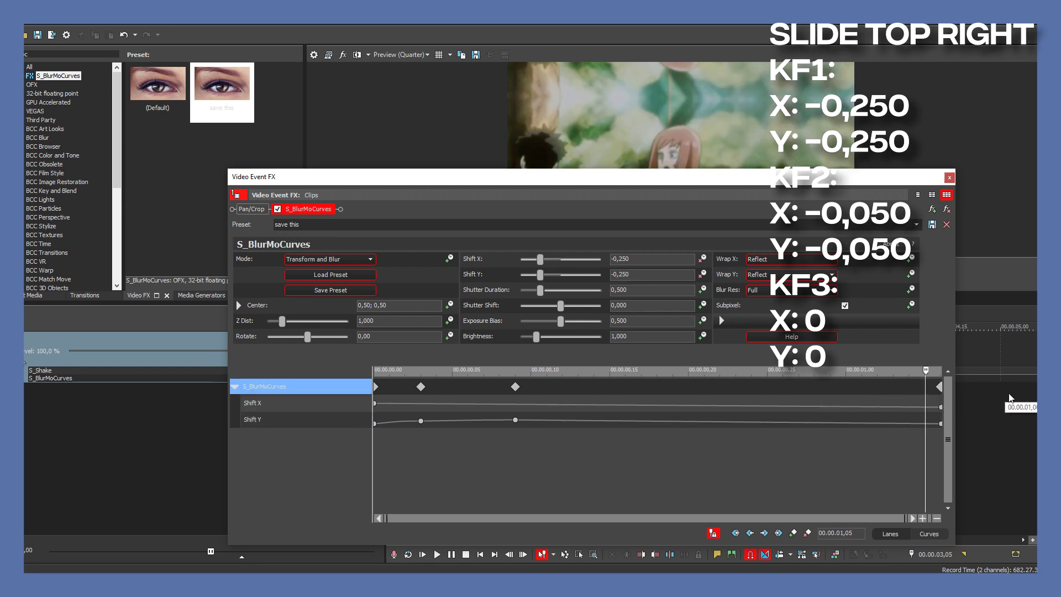
# Add Shift X and Shift Y keyframes of -0,05 three frames before the third clip's end keyframe, at 00.00.01,03.
pyautogui.click(939, 409)
pyautogui.press('Left')
pyautogui.press('Left')
pyautogui.click(637, 275)
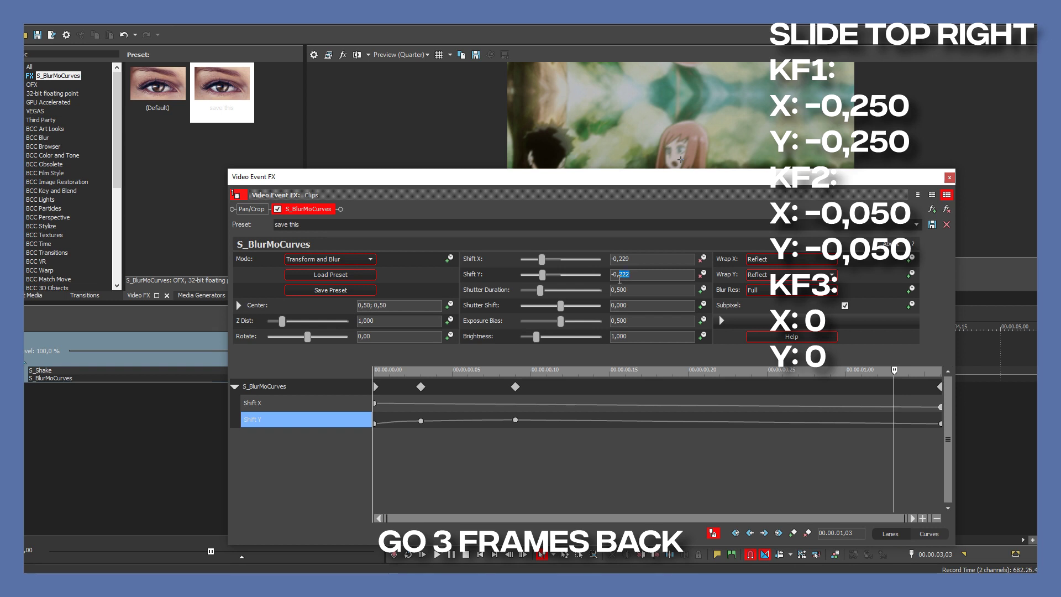
pyautogui.write('-0,05')
pyautogui.click(625, 259)
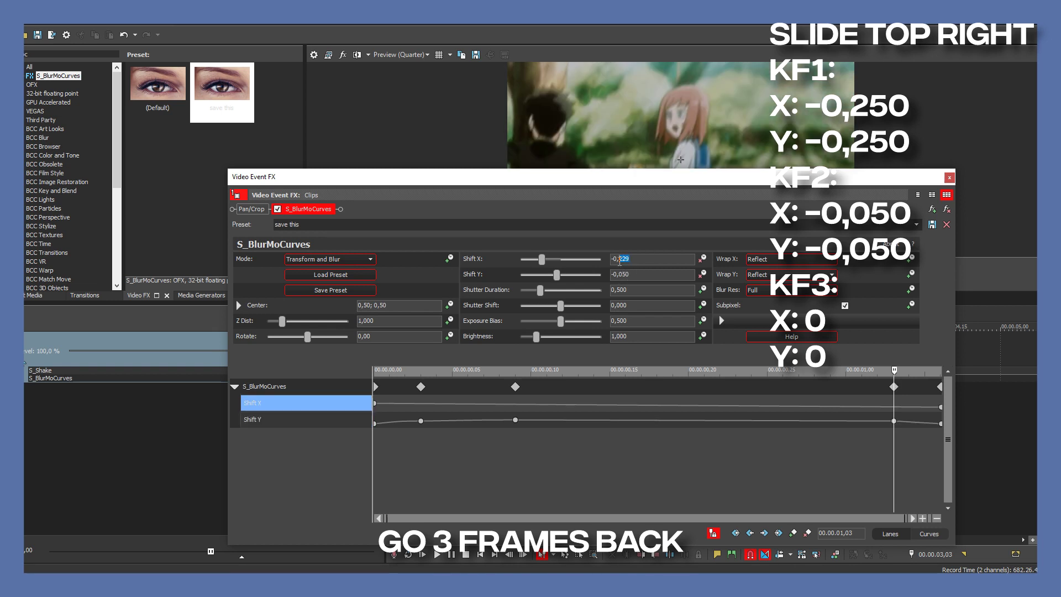
pyautogui.write('-0,05')
pyautogui.press('Return')
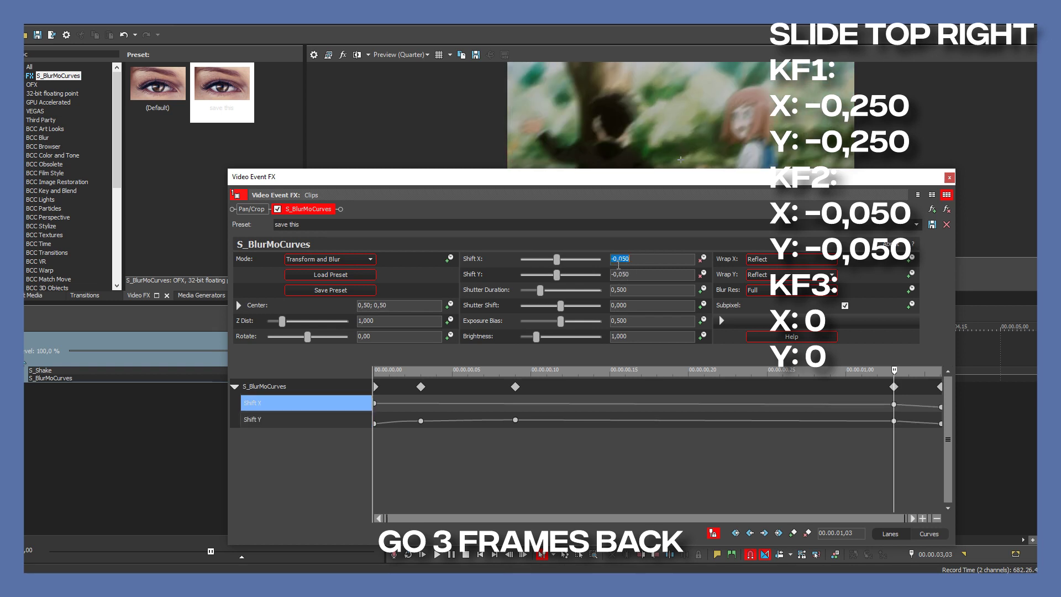
# Add Shift X and Shift Y keyframes of 0 six frames before the -0,05 keyframes, at 00.00.00,27.
pyautogui.press('Left')
pyautogui.press('Left')
pyautogui.press('Left')
pyautogui.press('Left')
pyautogui.press('Left')
pyautogui.press('Left')
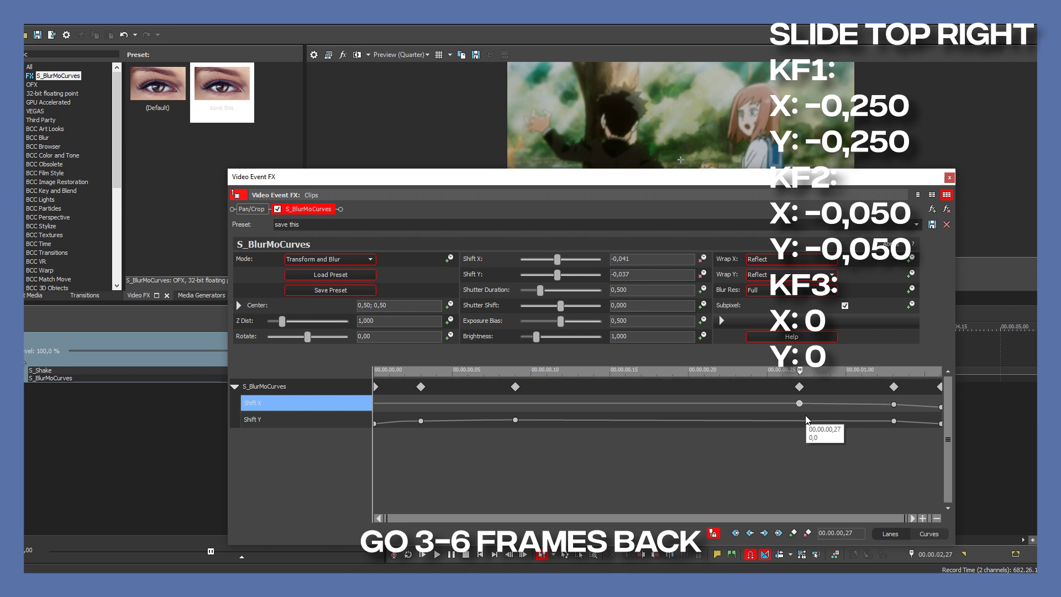
pyautogui.doubleClick(799, 404)
pyautogui.click(568, 273)
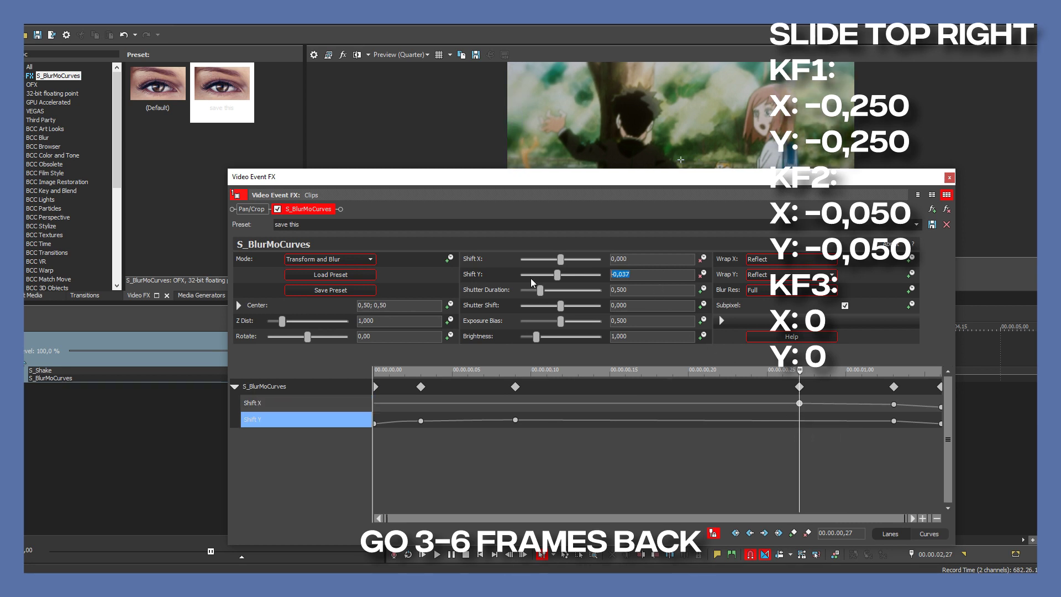
pyautogui.write('0')
pyautogui.press('Return')
# Apply slow fades to the third clip's Shift X and Shift Y keyframes at 00.00.00,27 and 00.00.01,03, and close its effect settings.
pyautogui.keyDown('ctrl'); pyautogui.click(799, 404); pyautogui.keyUp('ctrl')
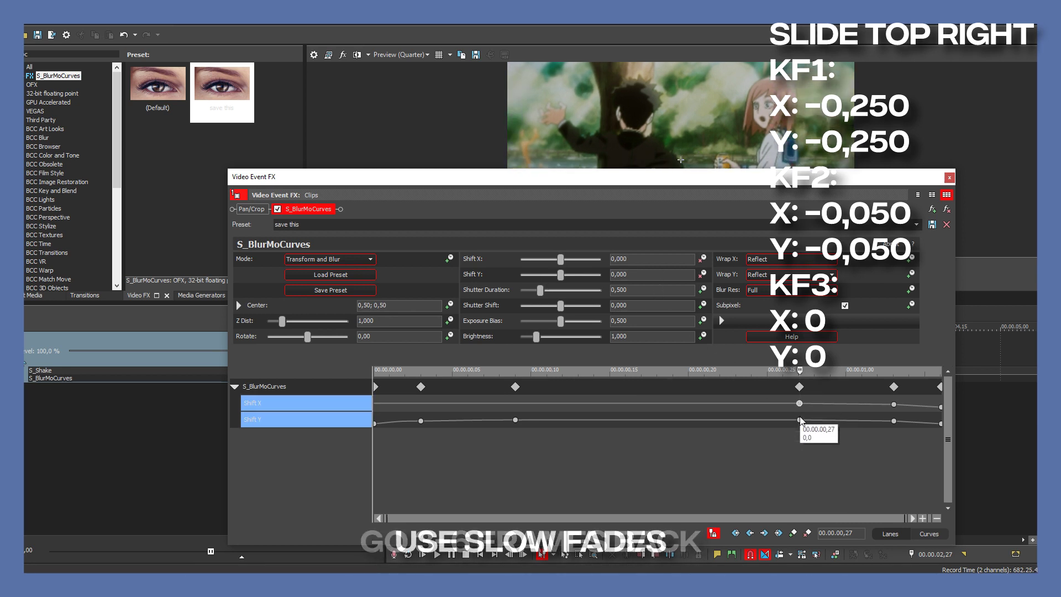
pyautogui.click(894, 405)
pyautogui.rightClick(894, 421)
pyautogui.click(951, 360)
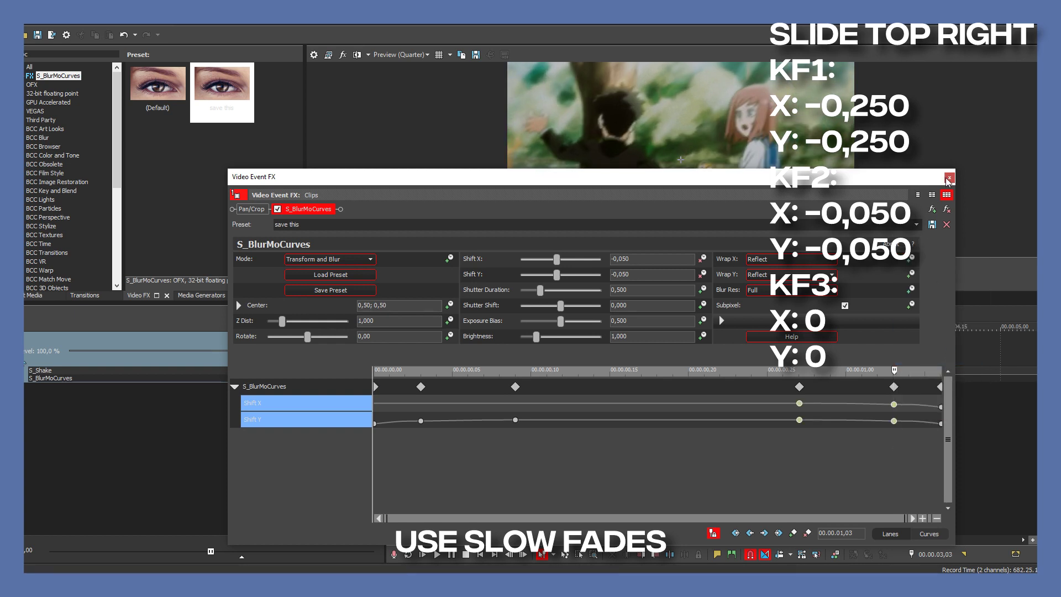
pyautogui.click(949, 177)
# Play back the corner slide at the third clip's end from 00.00.02,27.
pyautogui.click(742, 313)
pyautogui.press('space')
pyautogui.press('space')
# Apply the S_BlurMoCurves preset "save this" to the fourth clip and uncover the preview and timeline by repositioning its effect settings.
pyautogui.moveTo(221, 86); pyautogui.dragTo(280, 120)
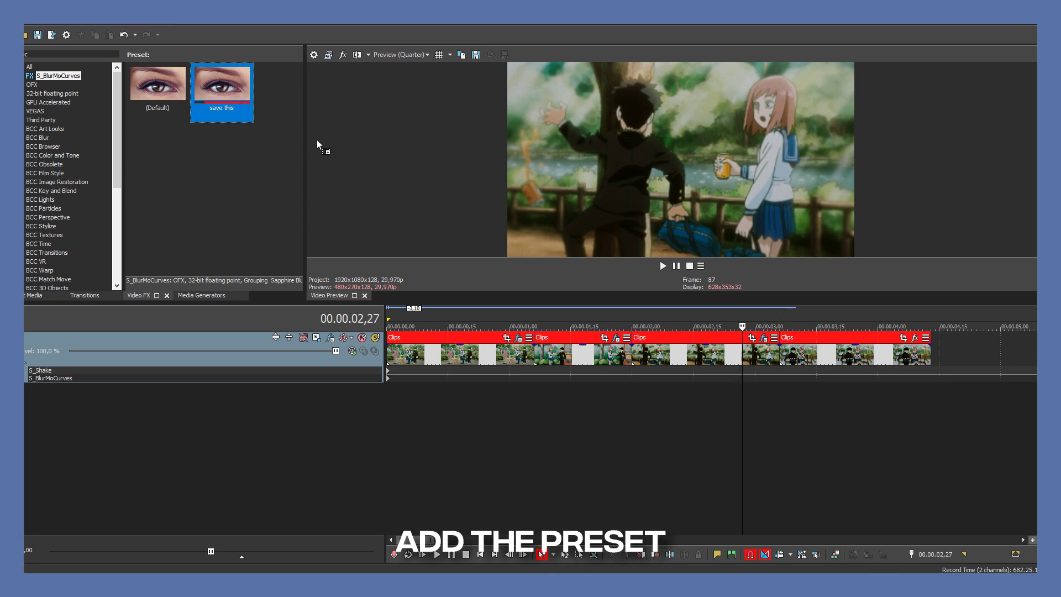
pyautogui.moveTo(836, 366); pyautogui.dragTo(834, 360)
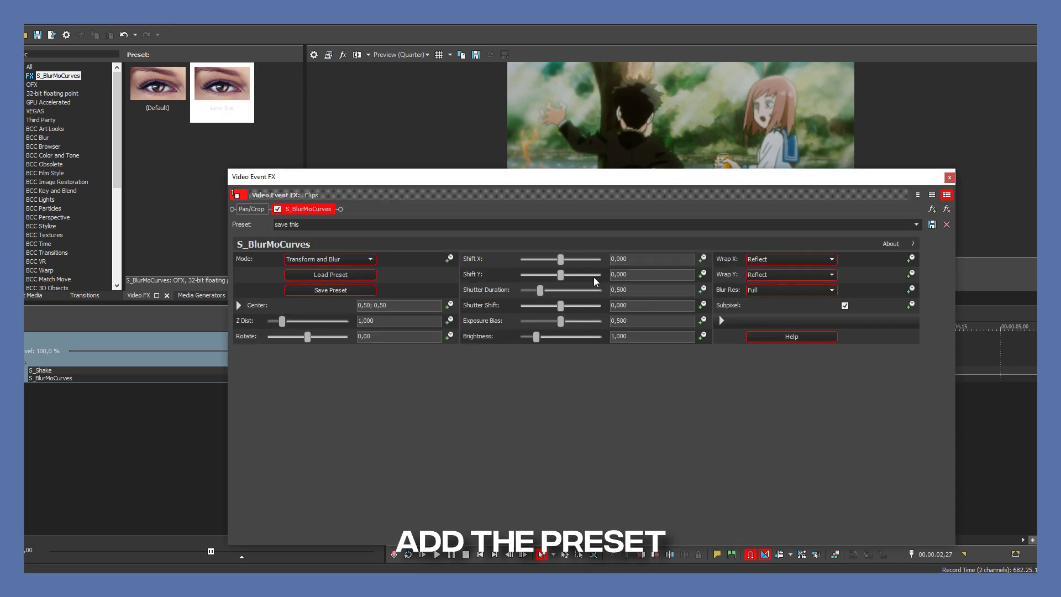
pyautogui.moveTo(767, 193); pyautogui.dragTo(783, 318)
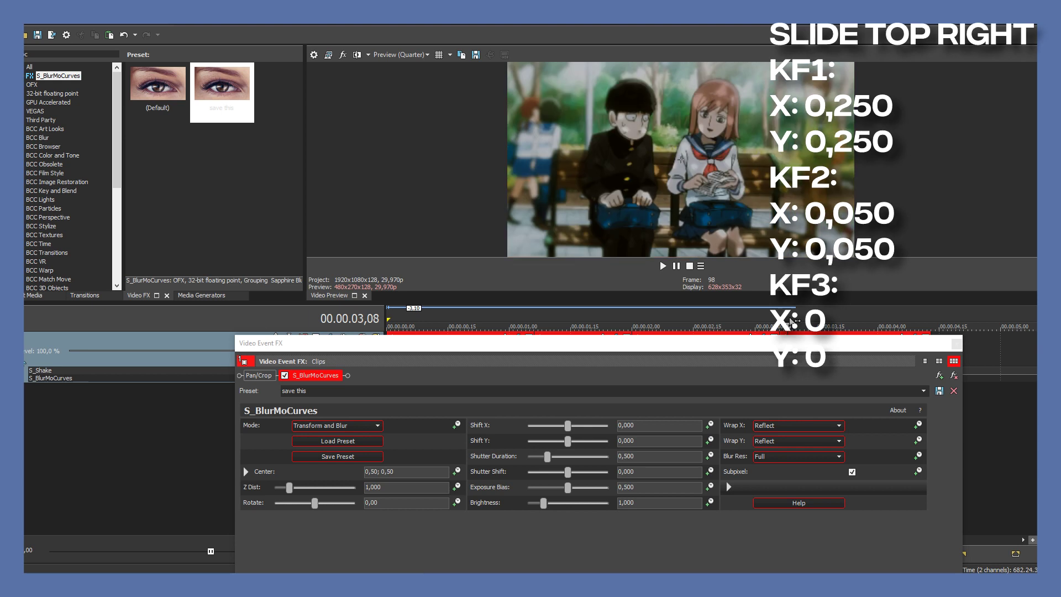
pyautogui.moveTo(791, 319); pyautogui.dragTo(785, 295)
# Set the fourth clip's Shift X and Shift Y to 0,250, animate both from its start, and move the effect settings to expose the keyframes.
pyautogui.moveTo(563, 371); pyautogui.dragTo(574, 386)
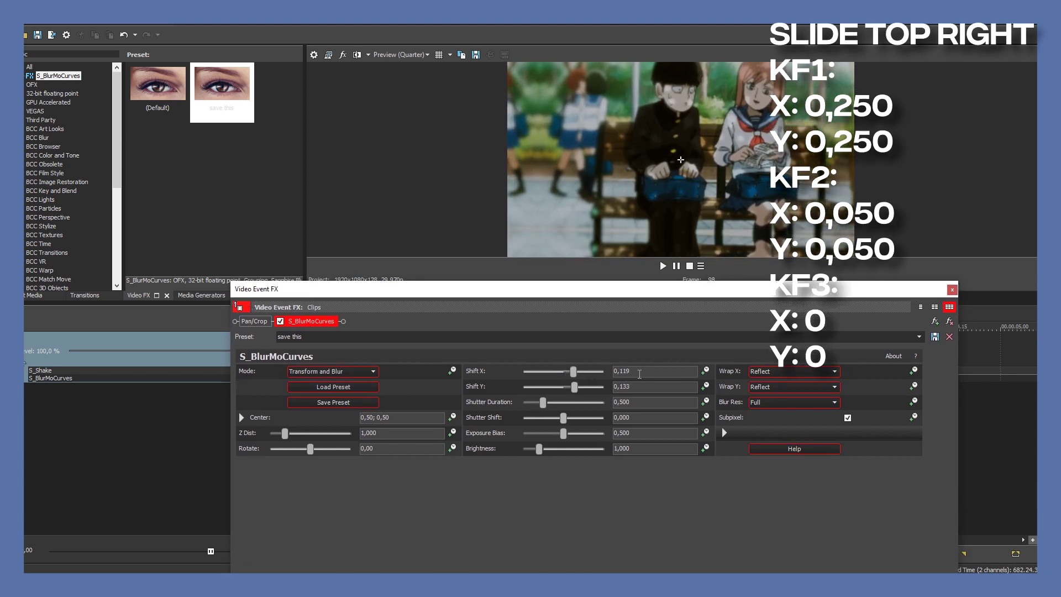
pyautogui.write('0,250')
pyautogui.click(640, 387)
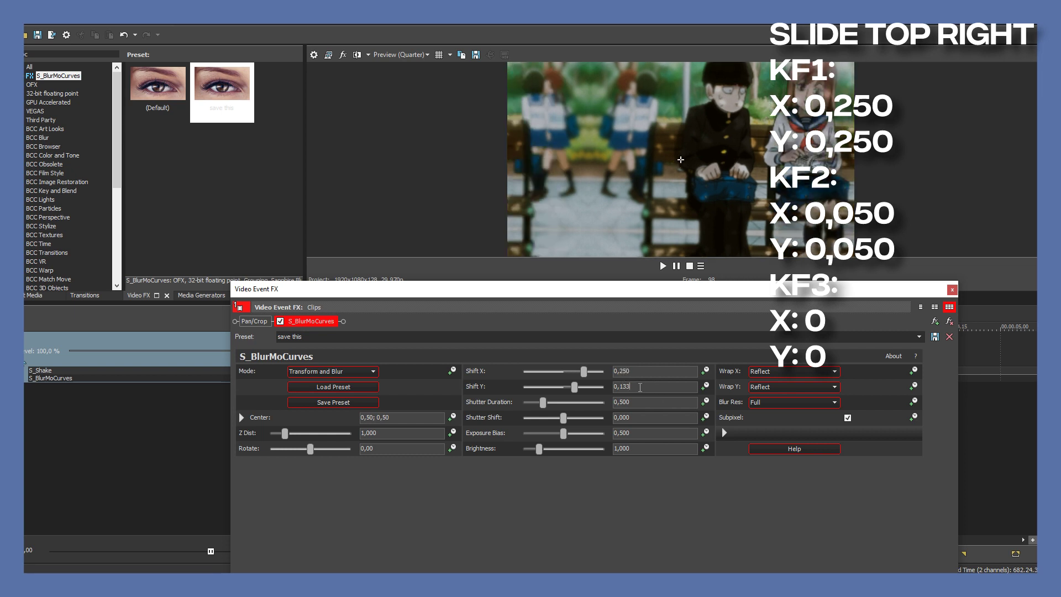
pyautogui.write('0,250')
pyautogui.press('Return')
pyautogui.click(705, 370)
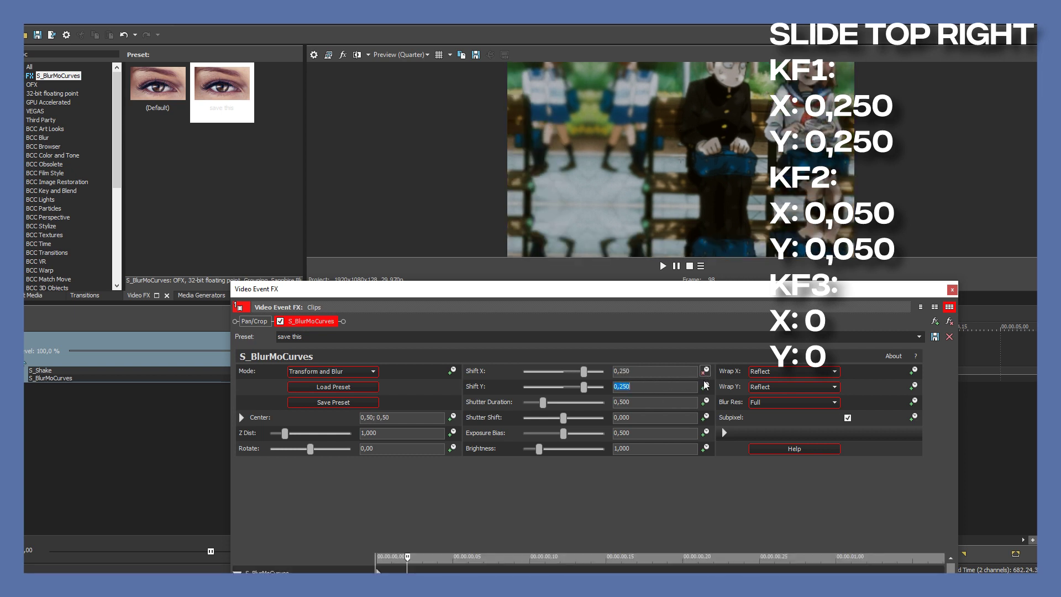
pyautogui.moveTo(725, 288); pyautogui.dragTo(744, 224)
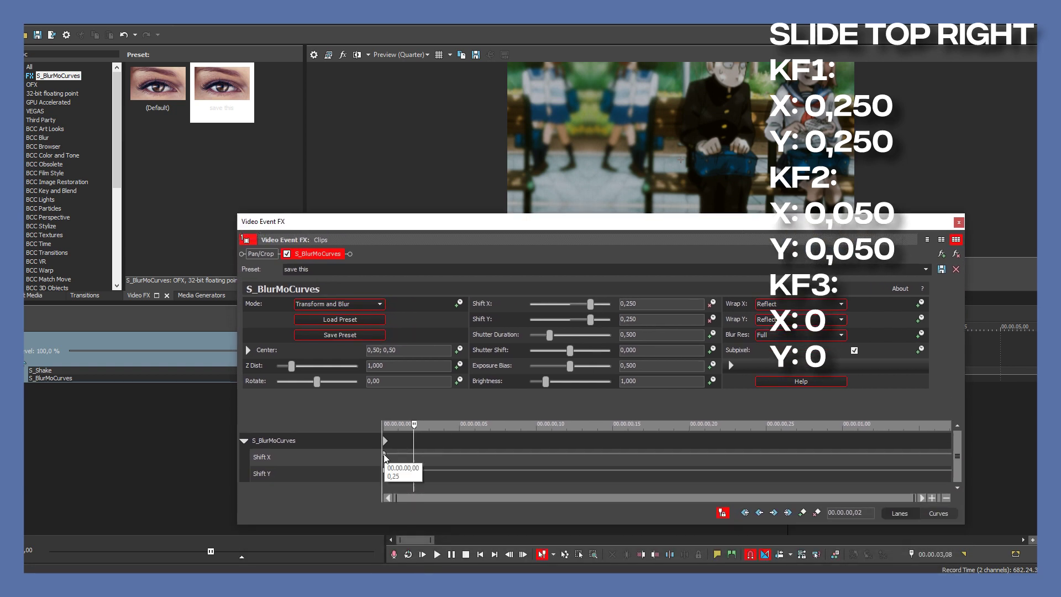
# Add Shift Y and Shift X keyframes of 0,05 at 00.00.00,03 on the fourth clip.
pyautogui.press('Right')
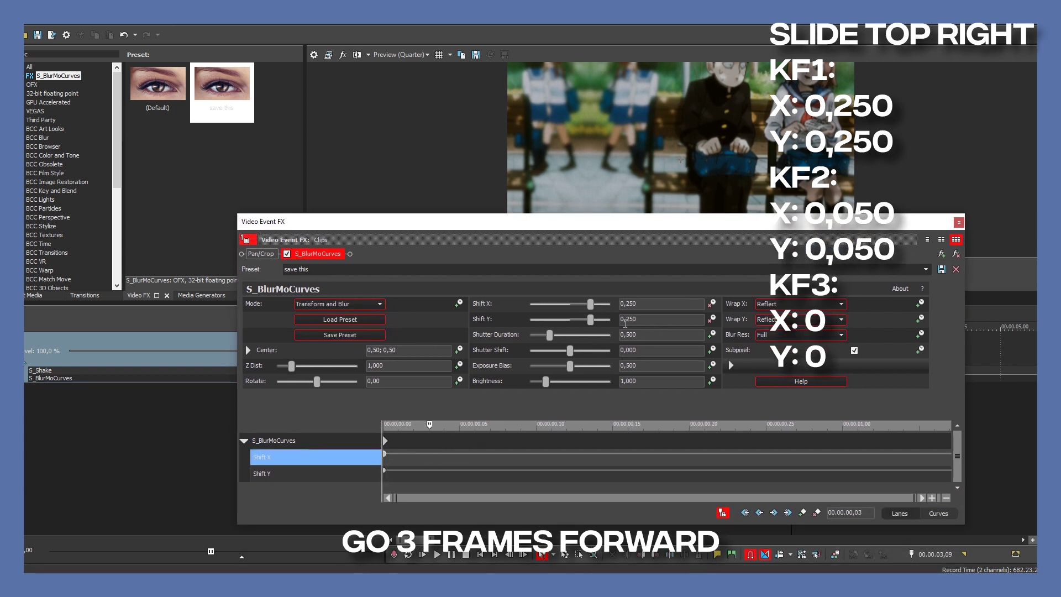
pyautogui.click(630, 320)
pyautogui.write('0,05')
pyautogui.press('Return')
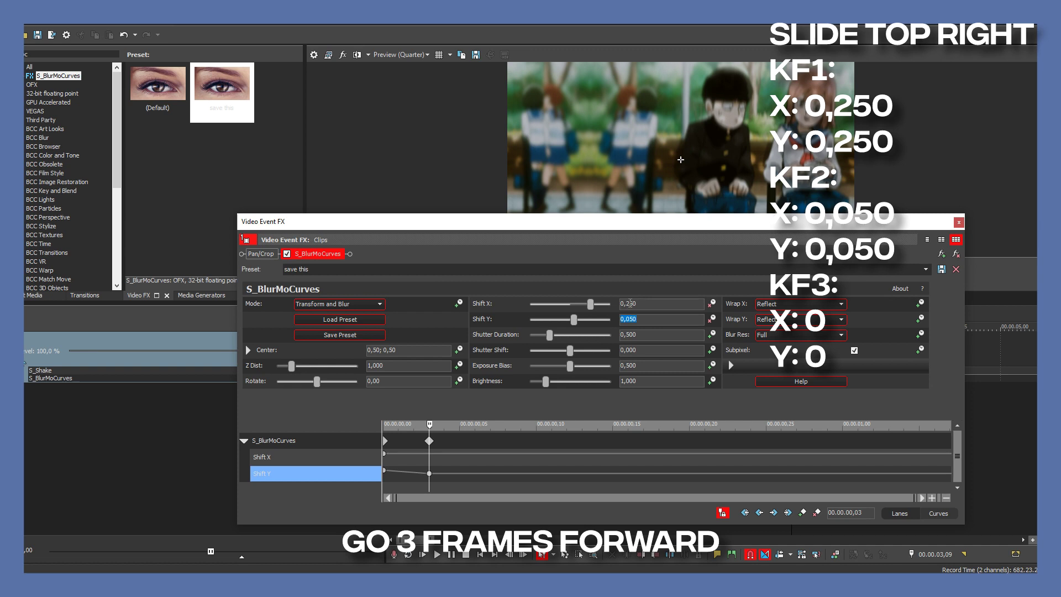
pyautogui.click(630, 304)
pyautogui.press('BackSpace')
pyautogui.write('0')
pyautogui.press('Return')
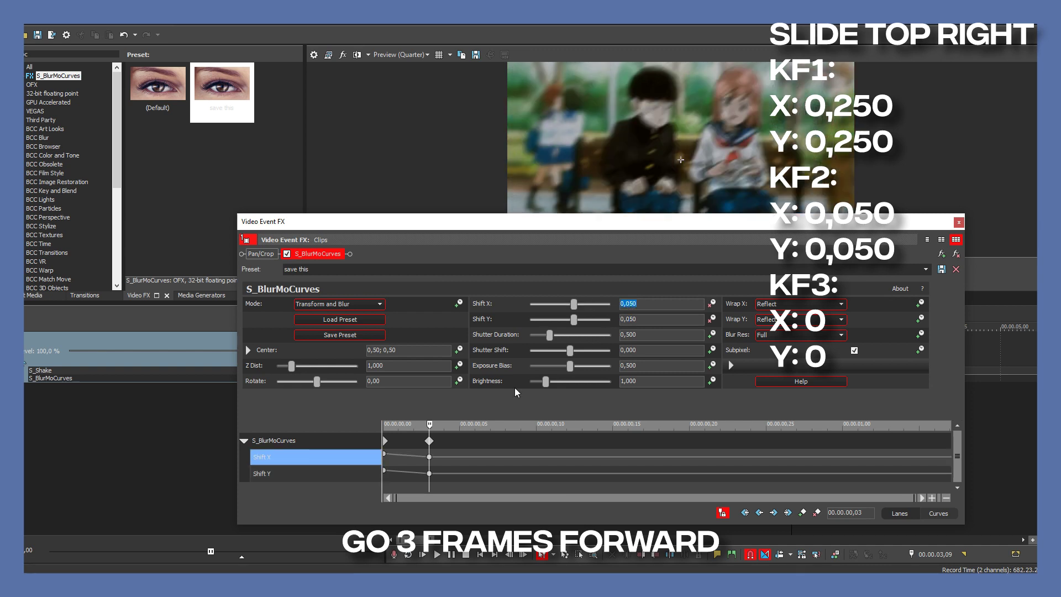
# Add Shift Y and Shift X keyframes of 0 six frames after the 0,05 keyframes, at 00.00.00,09.
pyautogui.click(432, 462)
pyautogui.press('Right')
pyautogui.press('Right')
pyautogui.press('Right')
pyautogui.press('Right')
pyautogui.press('Right')
pyautogui.press('Right')
pyautogui.click(574, 320)
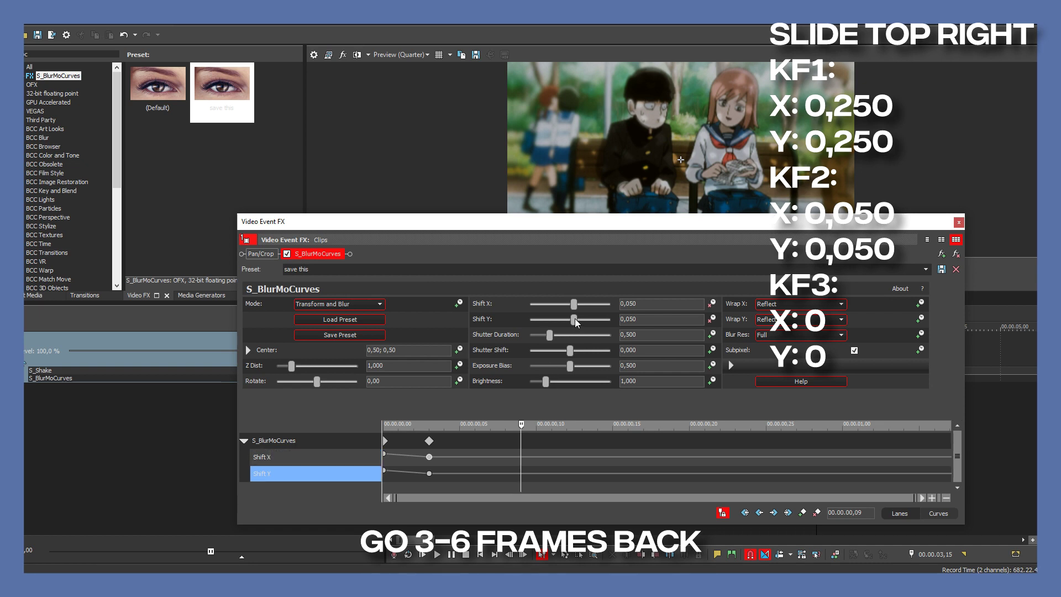
pyautogui.doubleClick(576, 322)
pyautogui.doubleClick(575, 305)
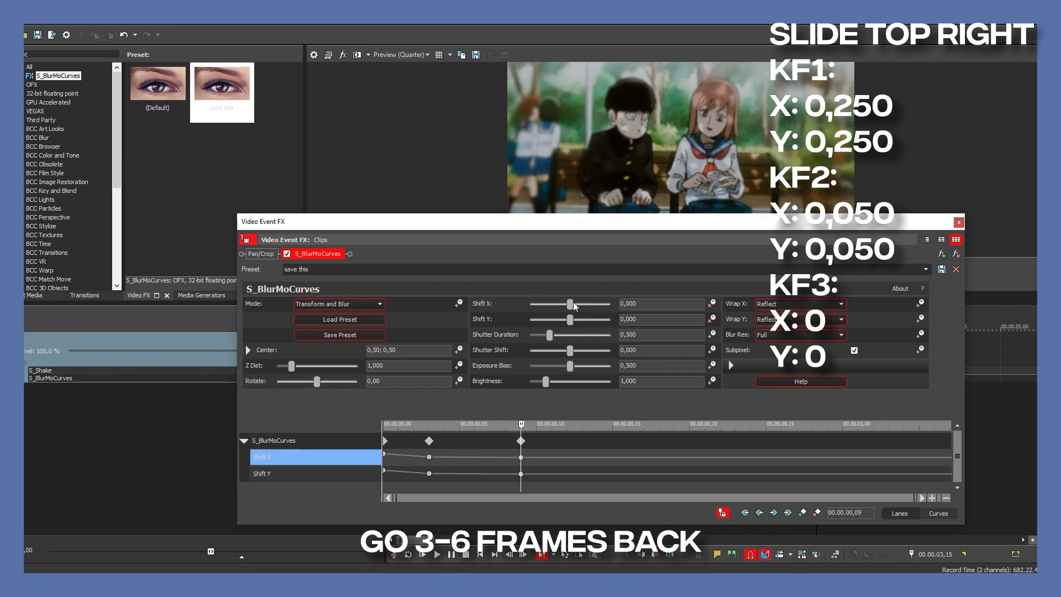
# Apply fast fades to the fourth clip's first two Shift X and Shift Y keyframes, at 00.00.00,00 and 00.00.00,03, and close its effect settings.
pyautogui.click(385, 453)
pyautogui.click(385, 470)
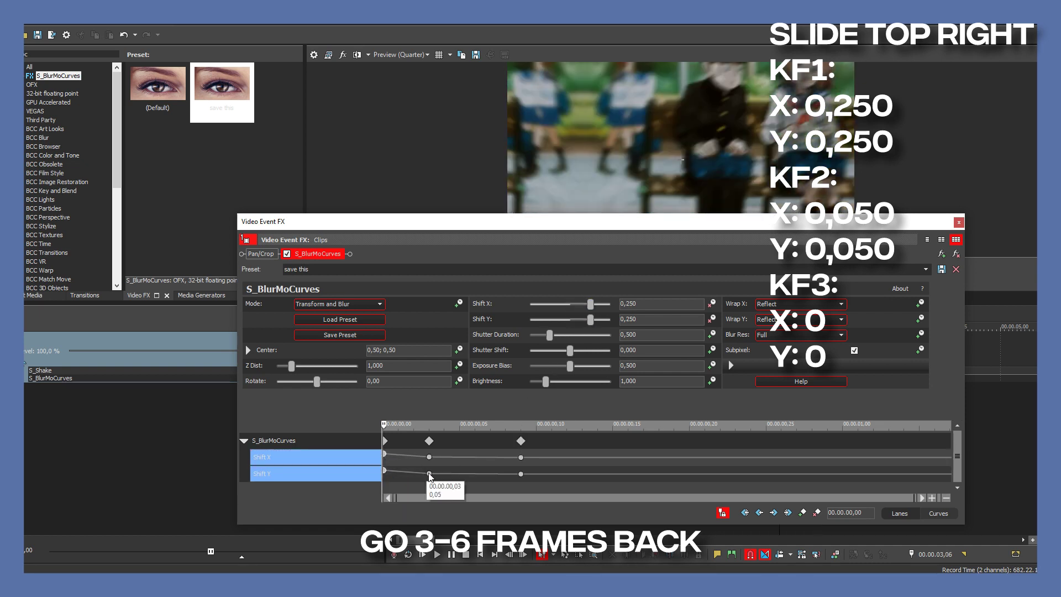
pyautogui.click(430, 476)
pyautogui.rightClick(430, 457)
pyautogui.click(467, 381)
pyautogui.click(958, 223)
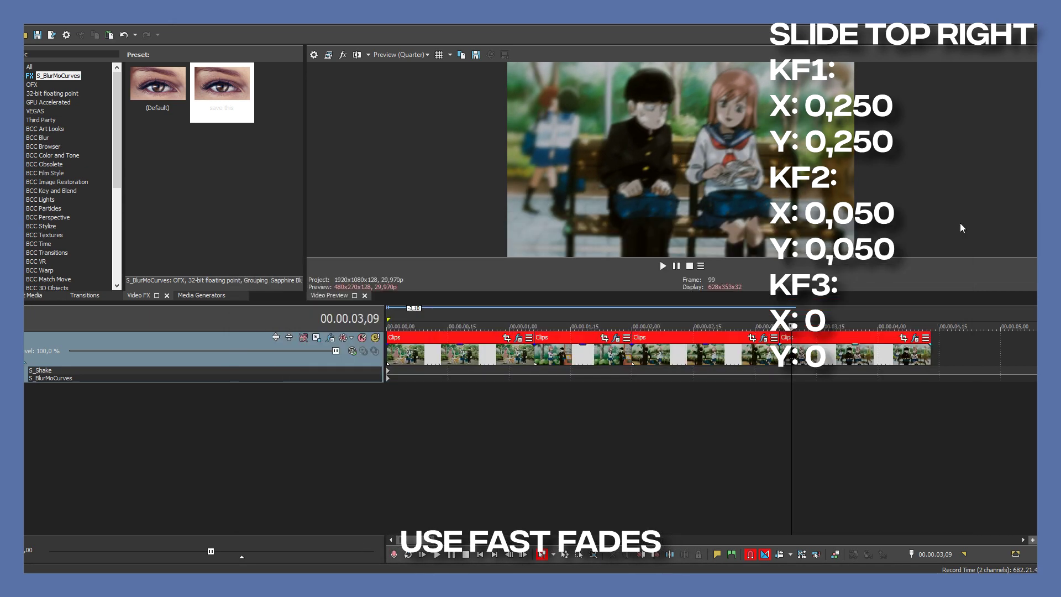
# Play back the corner slide between the third and fourth clips from 00.00.02,23.
pyautogui.click(730, 315)
pyautogui.press('space')
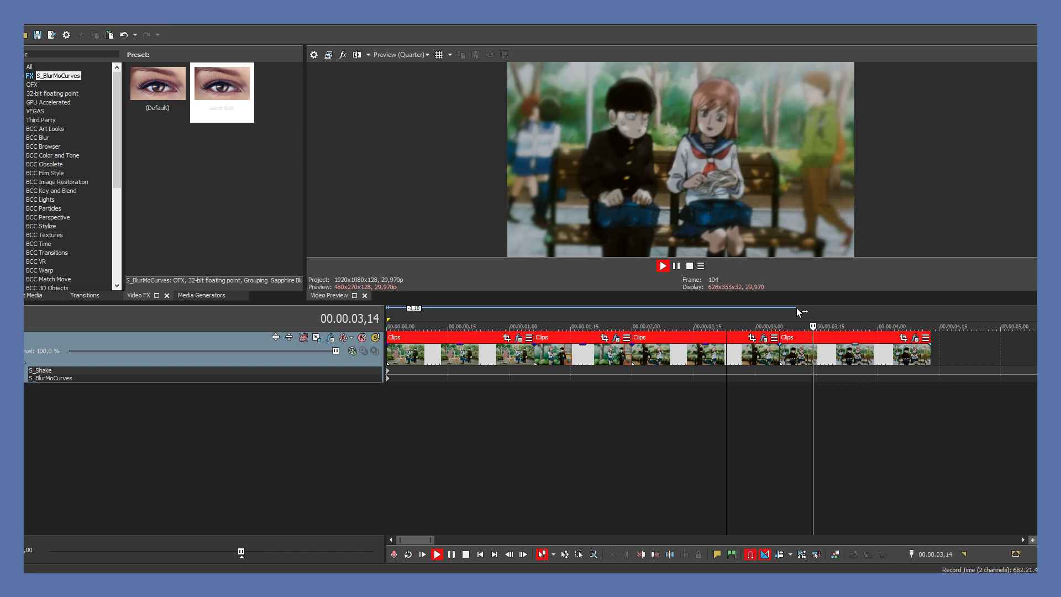
pyautogui.press('space')
# In the third clip's curve view, set the last two Shift Y keyframes to manual fades and adjust their handles to smooth the bend at 00.00.01,03.
pyautogui.click(763, 337)
pyautogui.moveTo(772, 420); pyautogui.dragTo(764, 221)
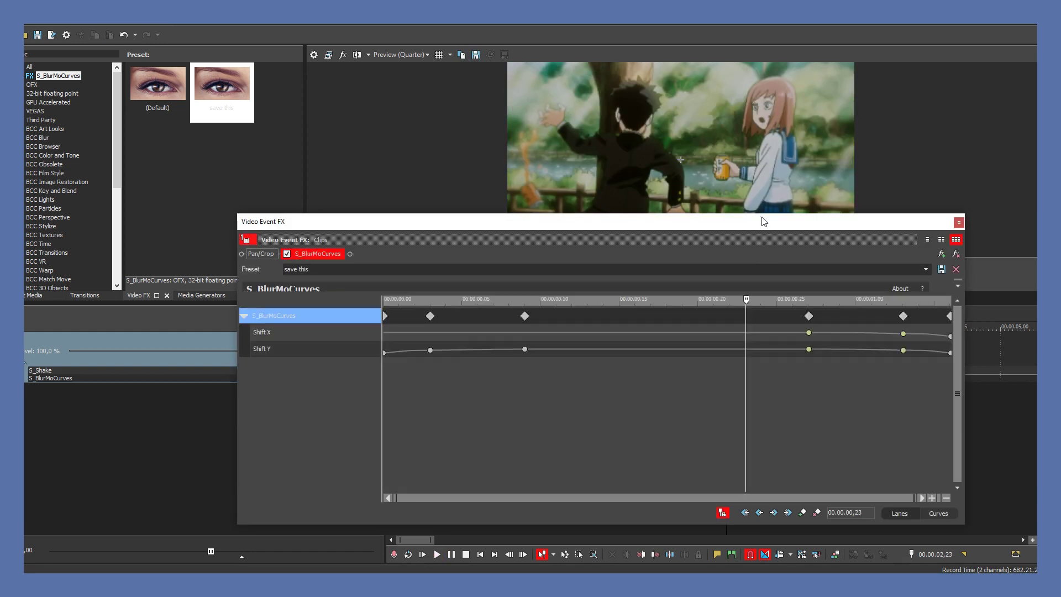
pyautogui.click(939, 514)
pyautogui.moveTo(858, 213); pyautogui.dragTo(821, 109)
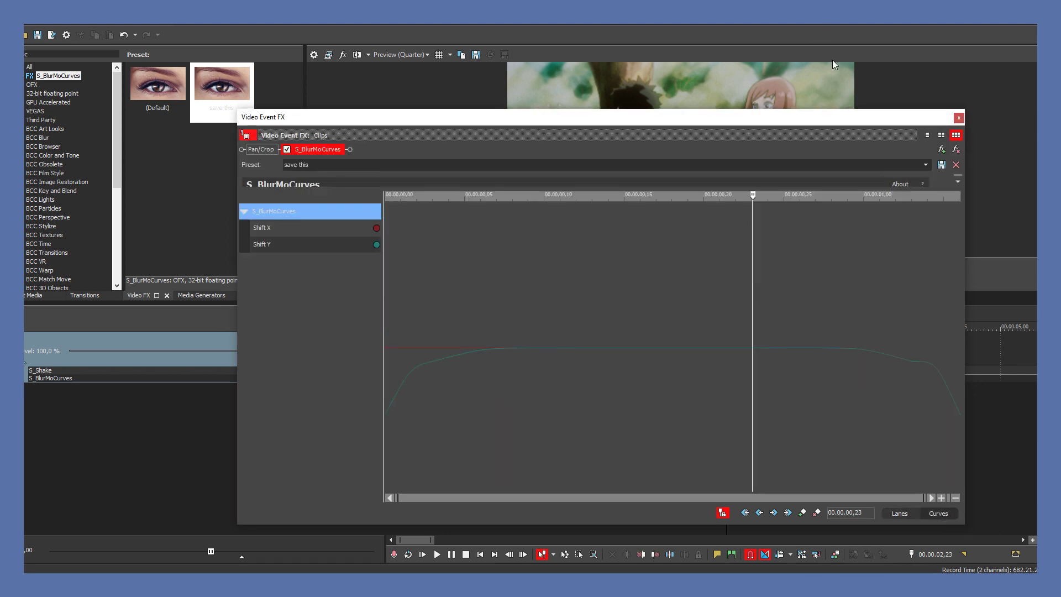
pyautogui.click(913, 361)
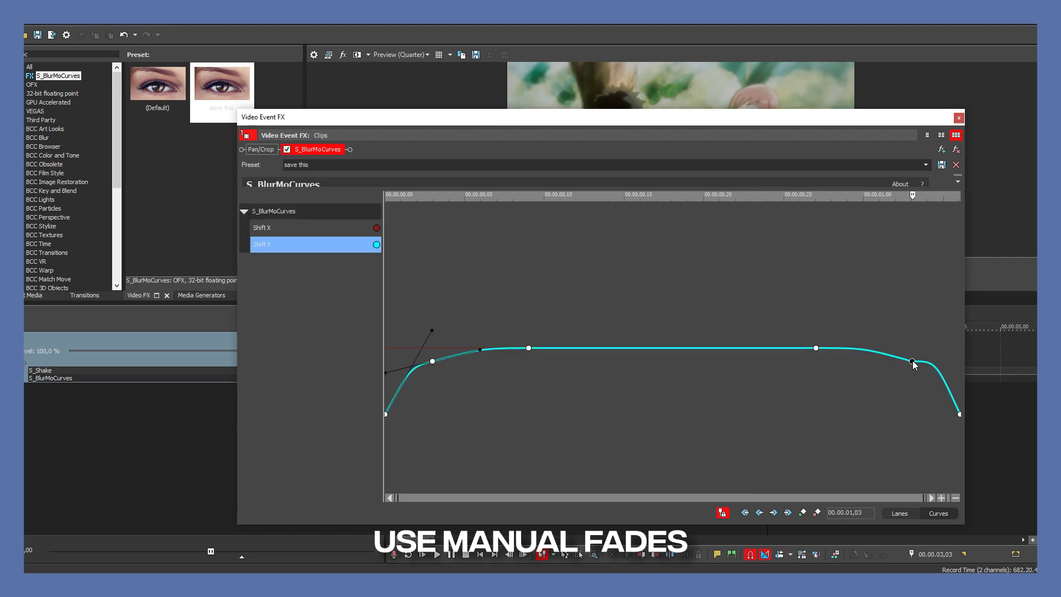
pyautogui.click(960, 413)
pyautogui.rightClick(959, 412)
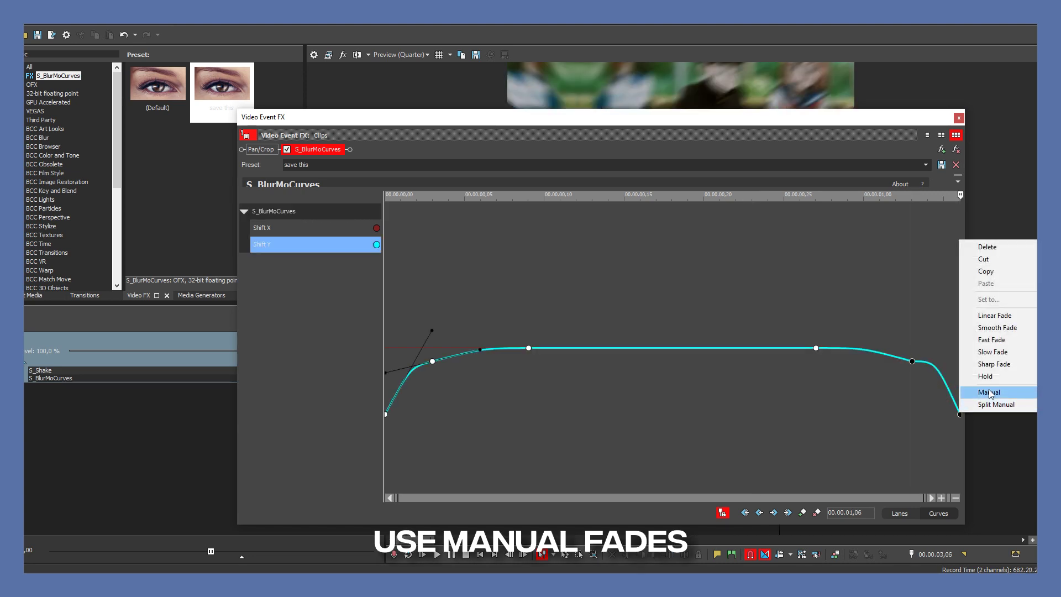
pyautogui.click(992, 392)
pyautogui.moveTo(927, 361); pyautogui.dragTo(998, 373)
pyautogui.moveTo(944, 413); pyautogui.dragTo(912, 333)
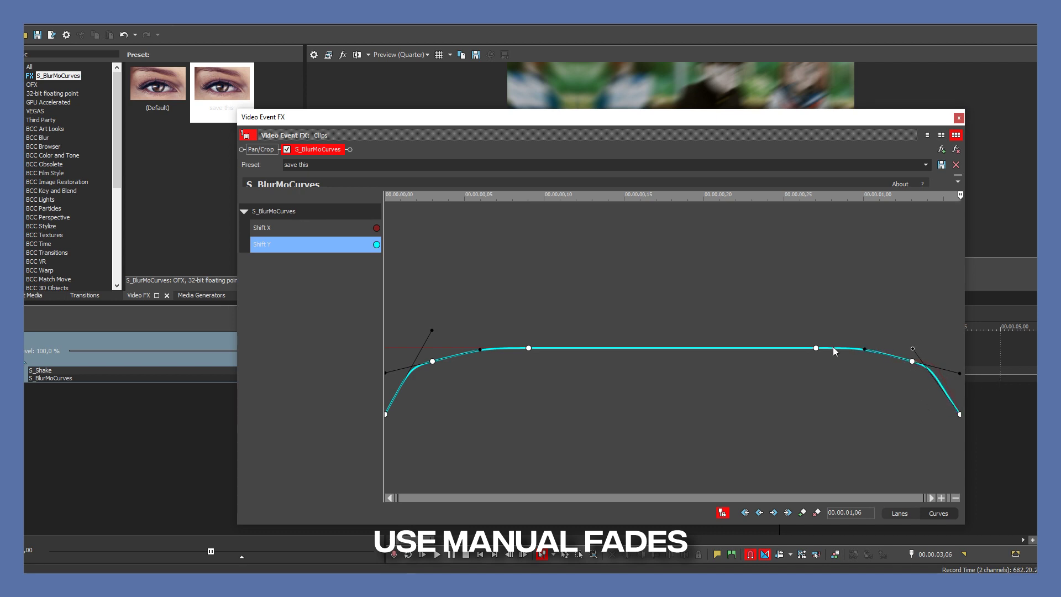
# Set the third clip's last two Shift X keyframes to manual fades, smooth the curve with their handles, and close the effect settings.
pyautogui.click(933, 366)
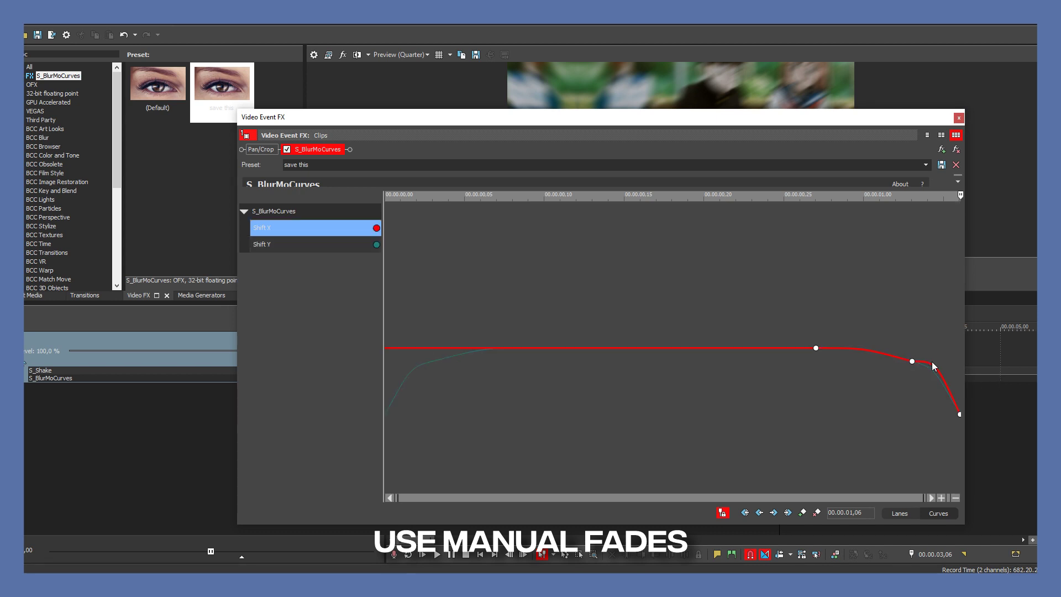
pyautogui.click(914, 362)
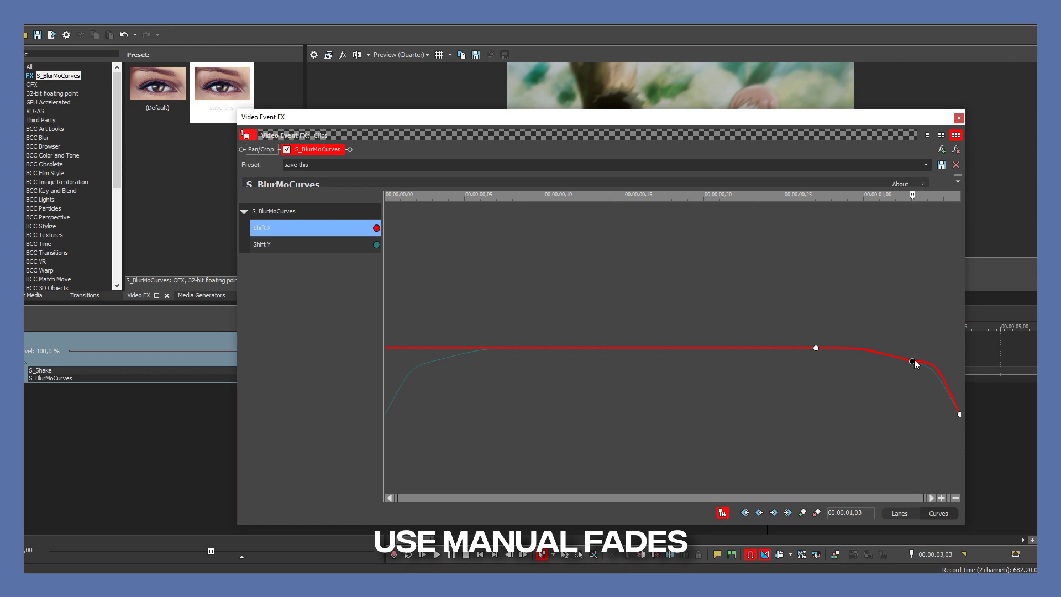
pyautogui.click(960, 413)
pyautogui.rightClick(959, 412)
pyautogui.click(974, 390)
pyautogui.moveTo(927, 360); pyautogui.dragTo(982, 373)
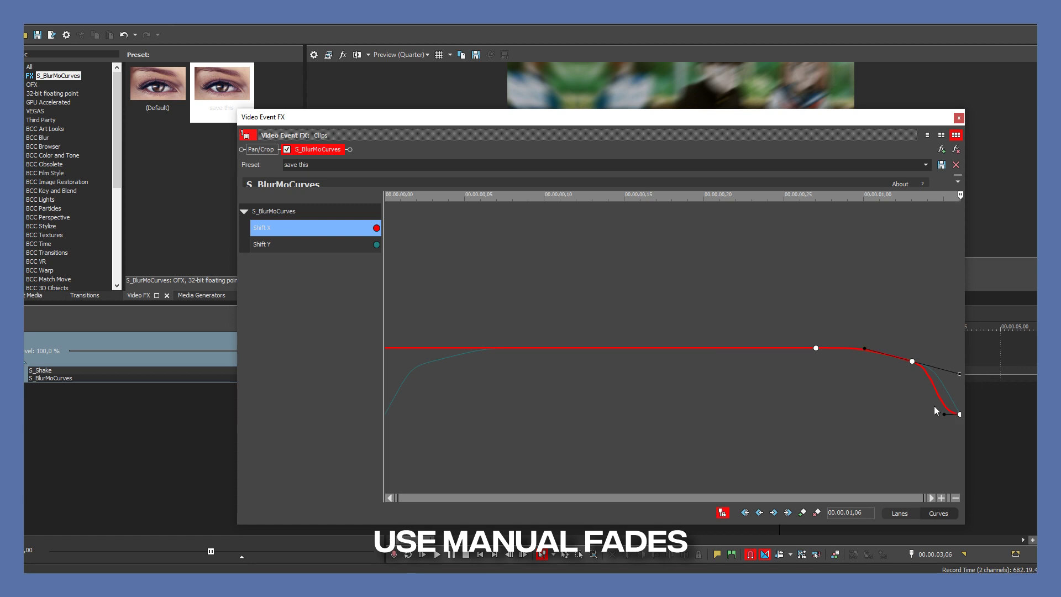
pyautogui.moveTo(942, 413); pyautogui.dragTo(791, 332)
pyautogui.click(959, 118)
# Play back the transition out of the third clip with its smoothed Shift curves.
pyautogui.click(748, 319)
pyautogui.press('space')
pyautogui.press('space')
# In the fourth clip's curve view, set the first two Shift Y keyframes to manual fades and adjust their handles to smooth the bend at 00.00.00,03.
pyautogui.click(816, 351)
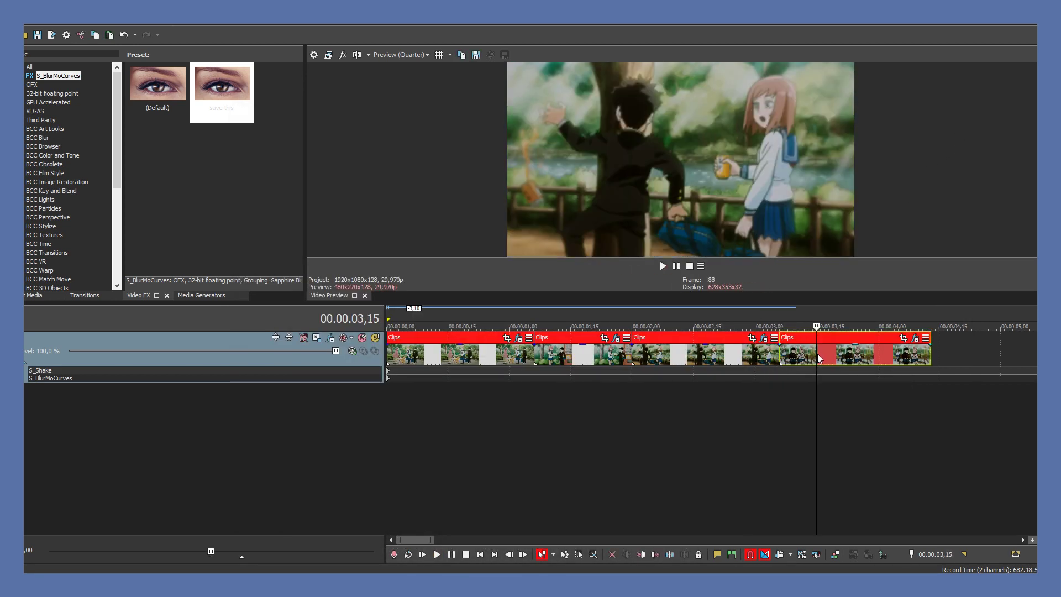
pyautogui.click(916, 338)
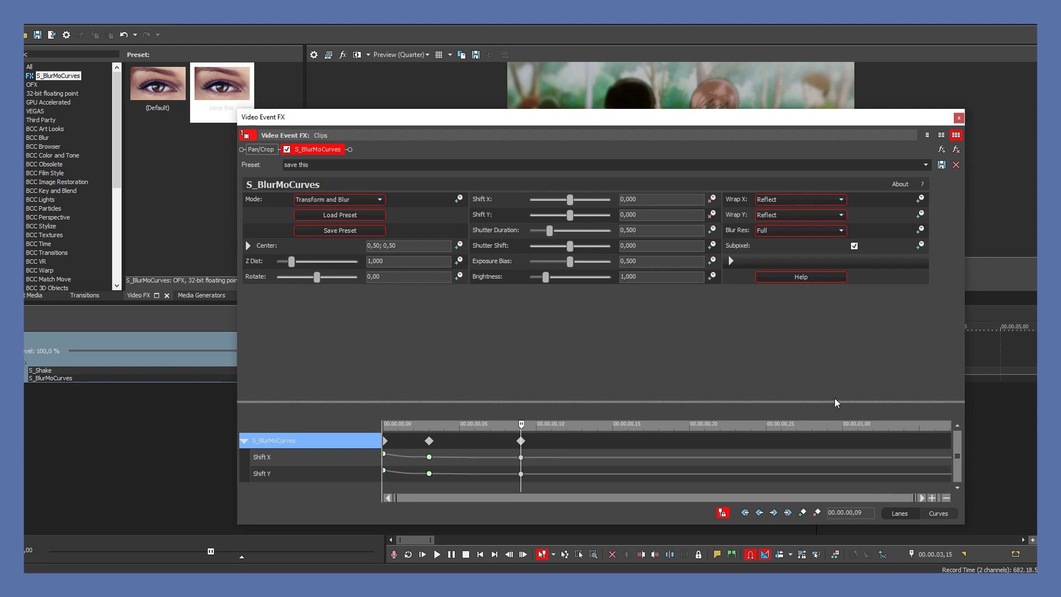
pyautogui.moveTo(836, 403); pyautogui.dragTo(769, 42)
pyautogui.click(939, 513)
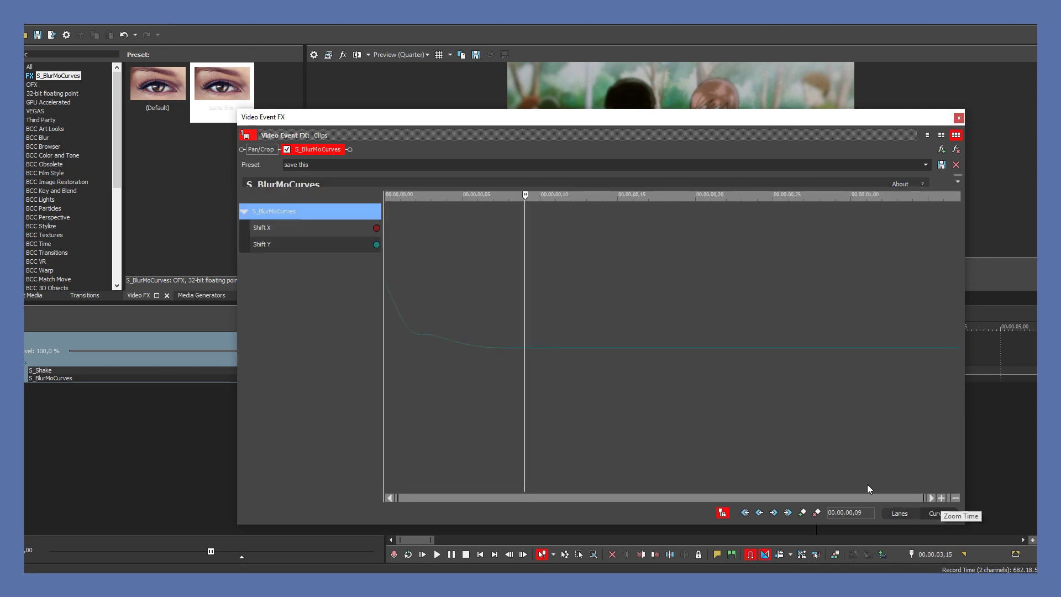
pyautogui.click(433, 335)
pyautogui.click(431, 334)
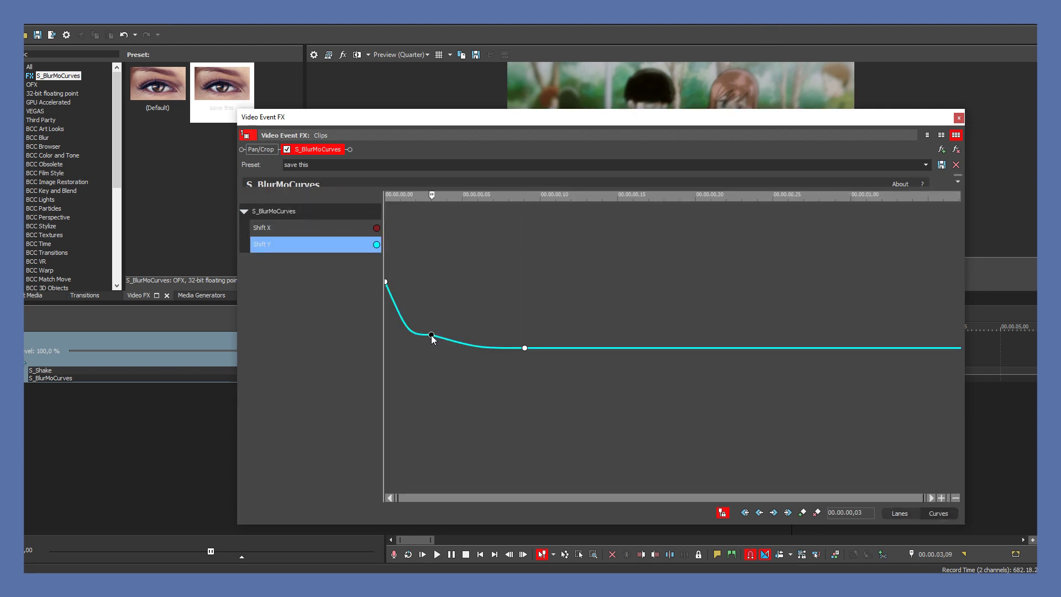
pyautogui.rightClick(386, 282)
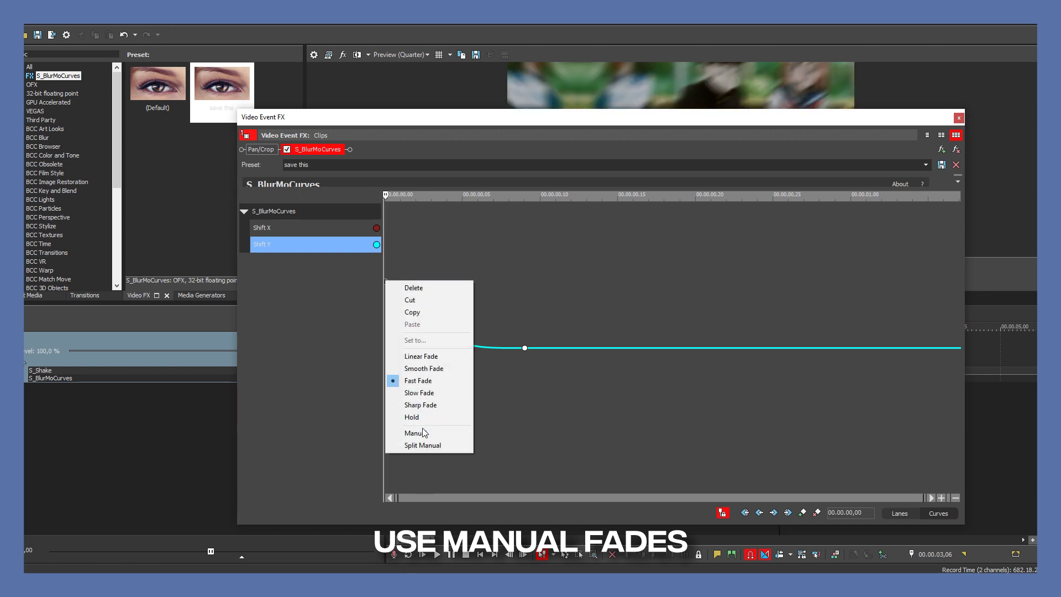
pyautogui.click(417, 432)
pyautogui.moveTo(447, 335); pyautogui.dragTo(478, 343)
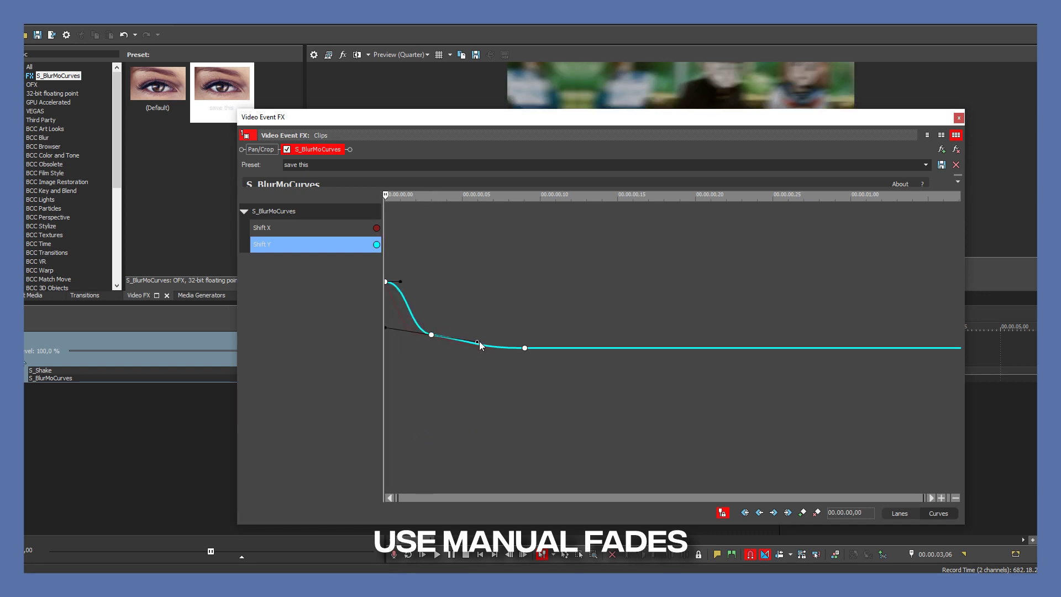
pyautogui.moveTo(400, 281); pyautogui.dragTo(449, 363)
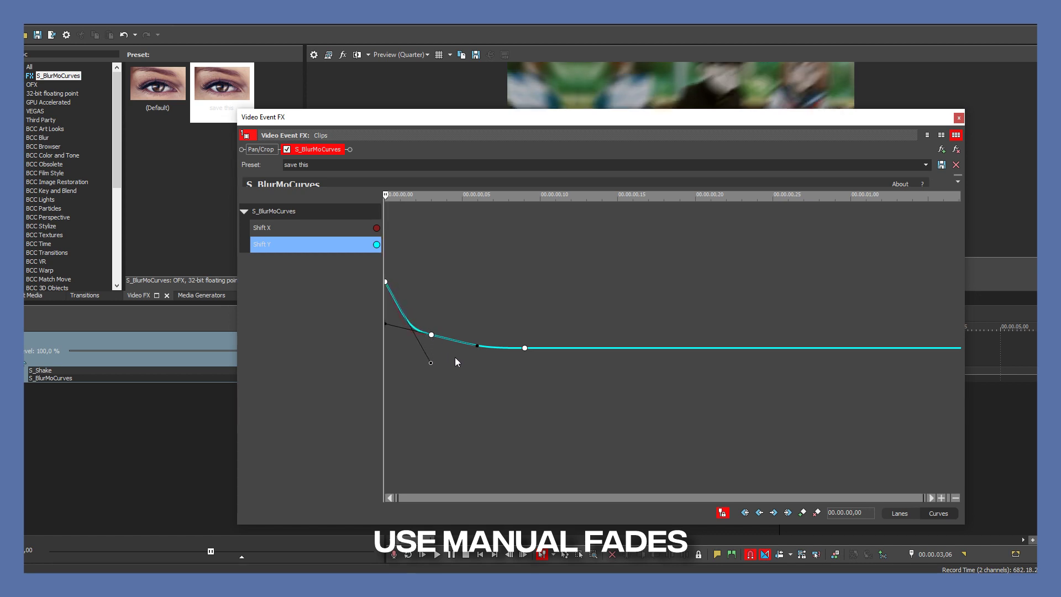
# Set the fourth clip's first two Shift X keyframes to manual fades, smooth the curve with their handles, and close the effect settings.
pyautogui.click(440, 334)
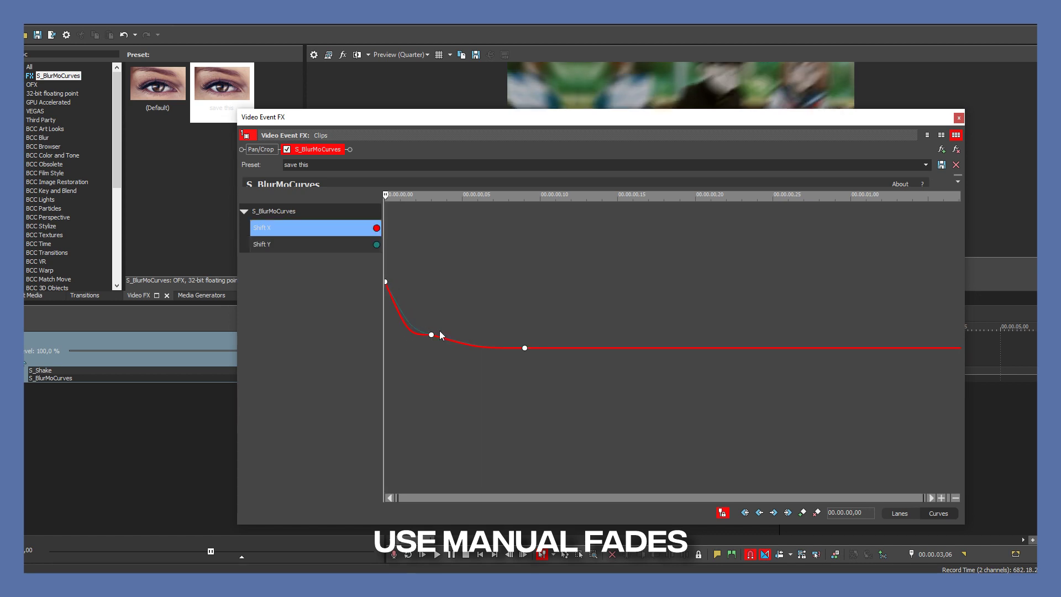
pyautogui.rightClick(385, 282)
pyautogui.click(414, 433)
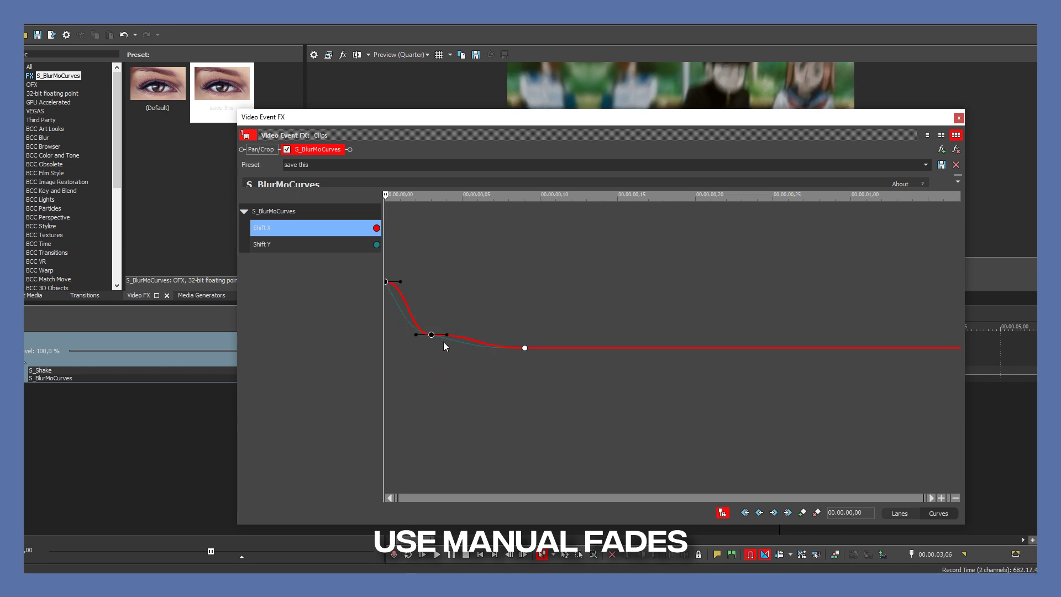
pyautogui.moveTo(448, 339); pyautogui.dragTo(478, 350)
pyautogui.moveTo(459, 356); pyautogui.dragTo(459, 359)
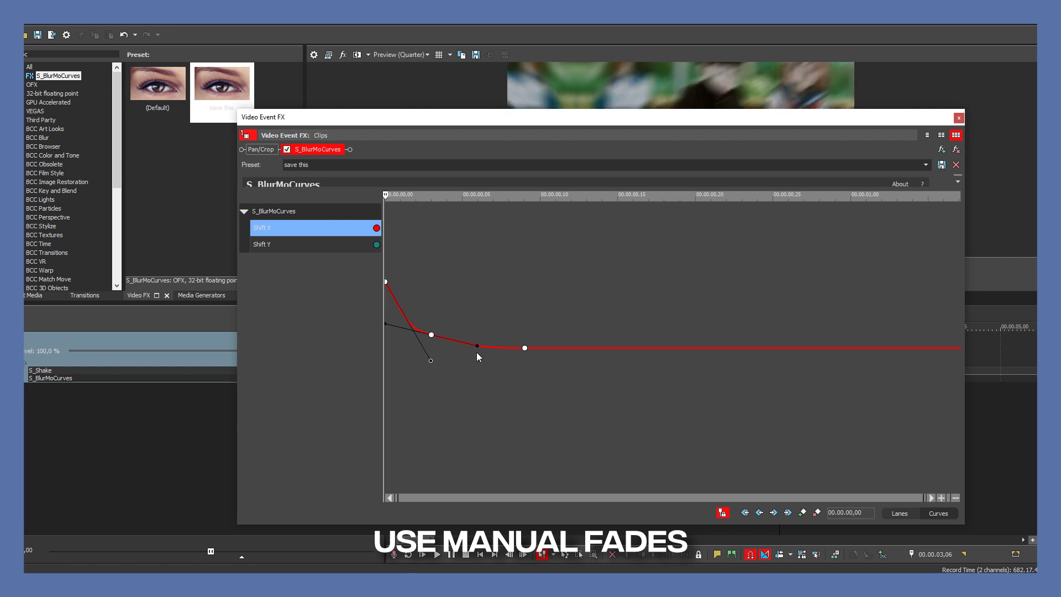
pyautogui.click(958, 118)
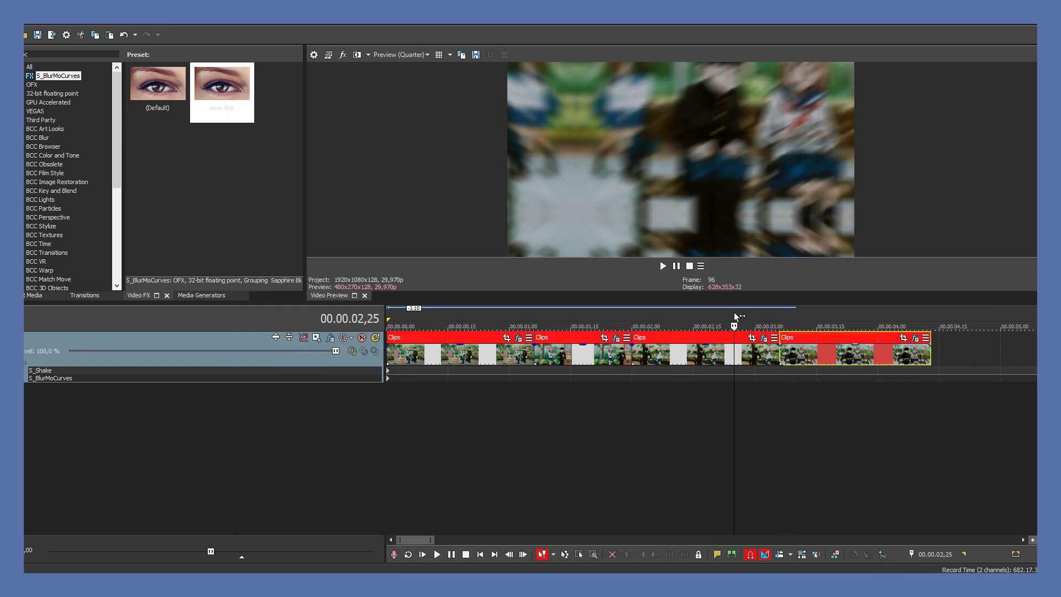
# Play back the smoothed corner slide from 00.00.02,25 and the whole sequence of slides from 00.00.00,23.
pyautogui.click(734, 321)
pyautogui.press('space')
pyautogui.press('space')
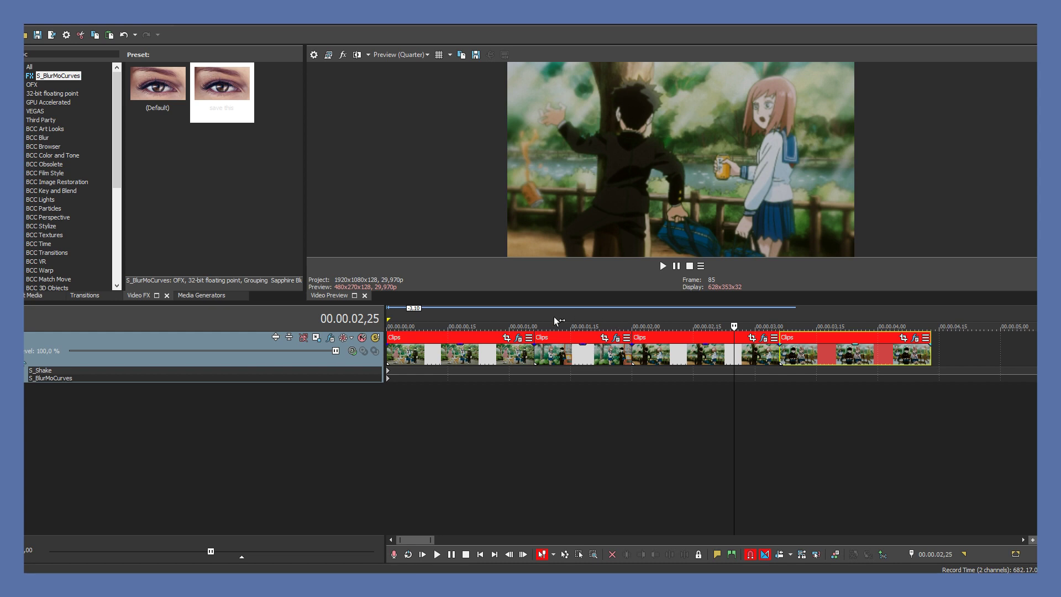
pyautogui.click(480, 323)
pyautogui.press('space')
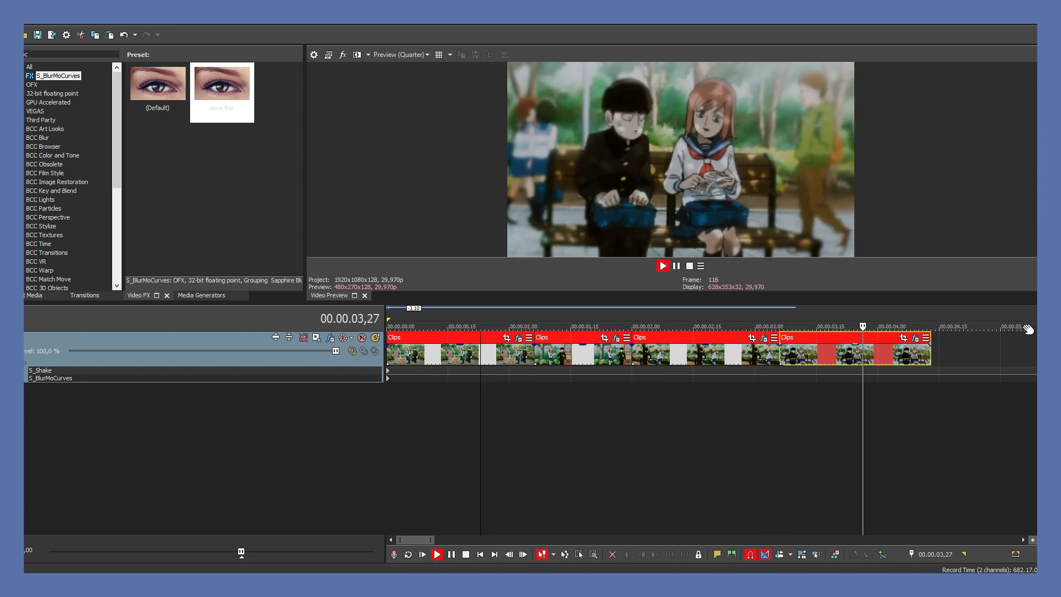
pyautogui.press('space')
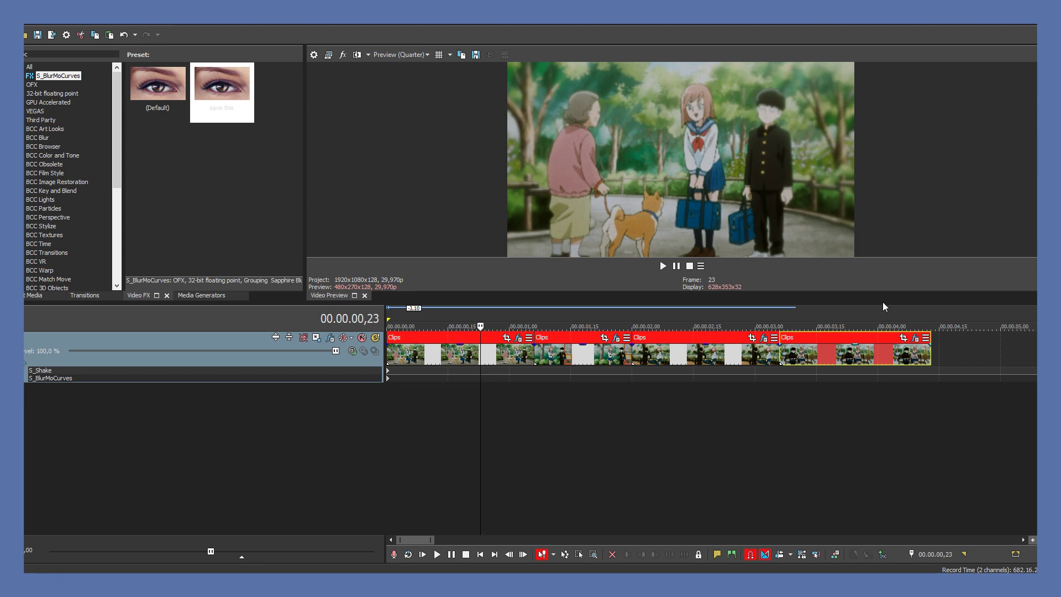
# Find the BCC Fast Lens Blur effect by searching for lens, and apply its default preset to all four clips.
pyautogui.click(71, 54)
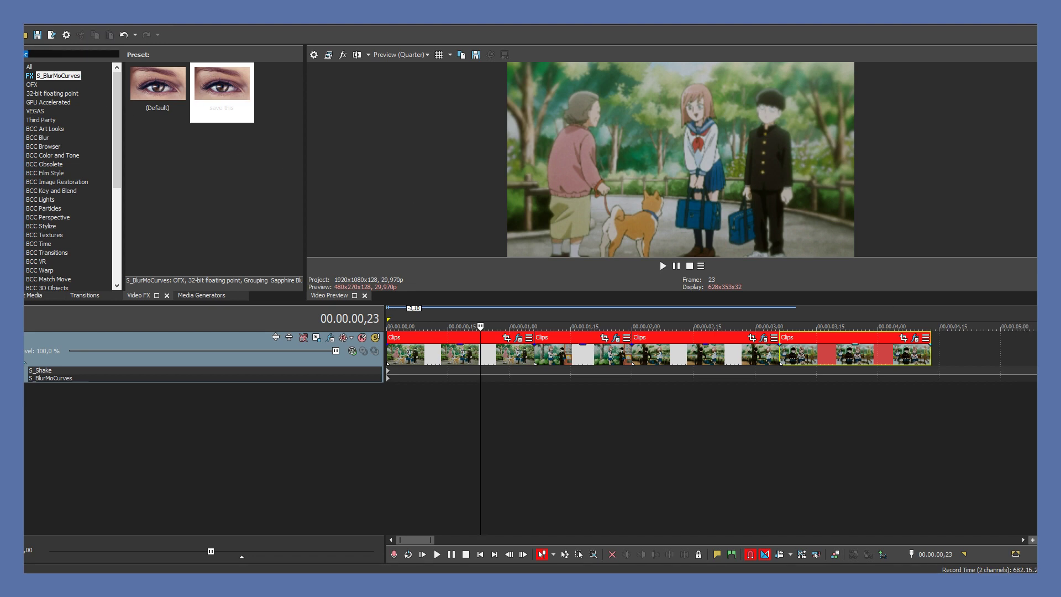
pyautogui.write('lens')
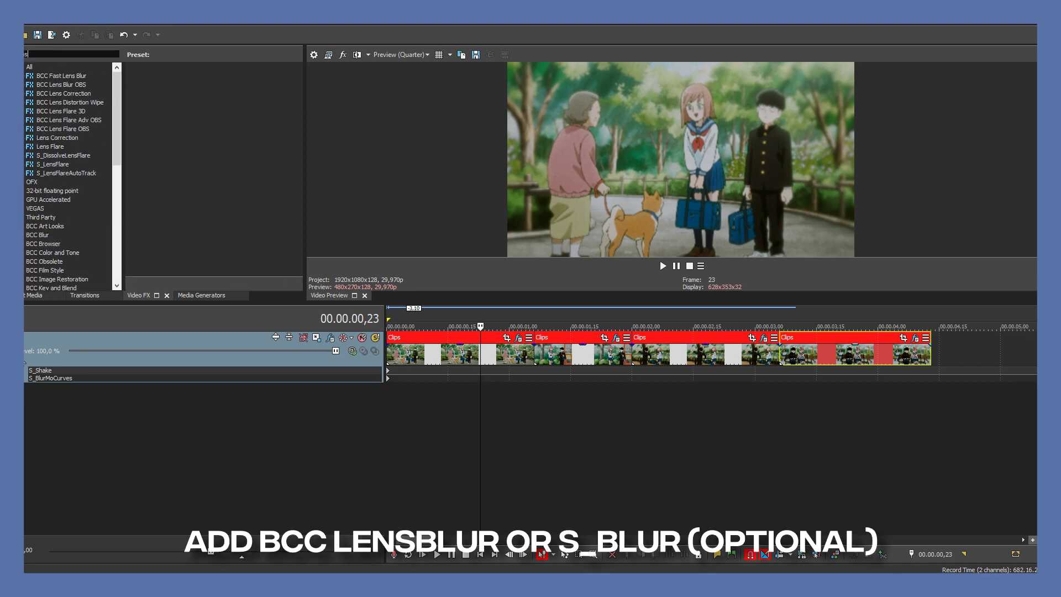
pyautogui.click(74, 78)
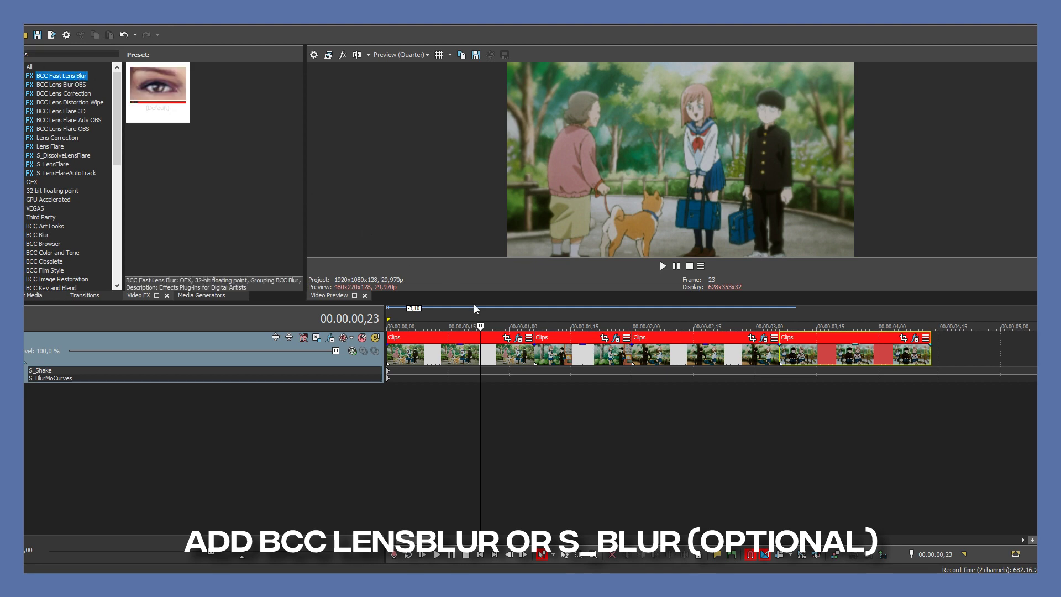
pyautogui.keyDown('ctrl'); pyautogui.click(504, 360); pyautogui.keyUp('ctrl')
pyautogui.keyDown('ctrl'); pyautogui.click(584, 355); pyautogui.keyUp('ctrl')
pyautogui.keyDown('ctrl'); pyautogui.click(749, 352); pyautogui.keyUp('ctrl')
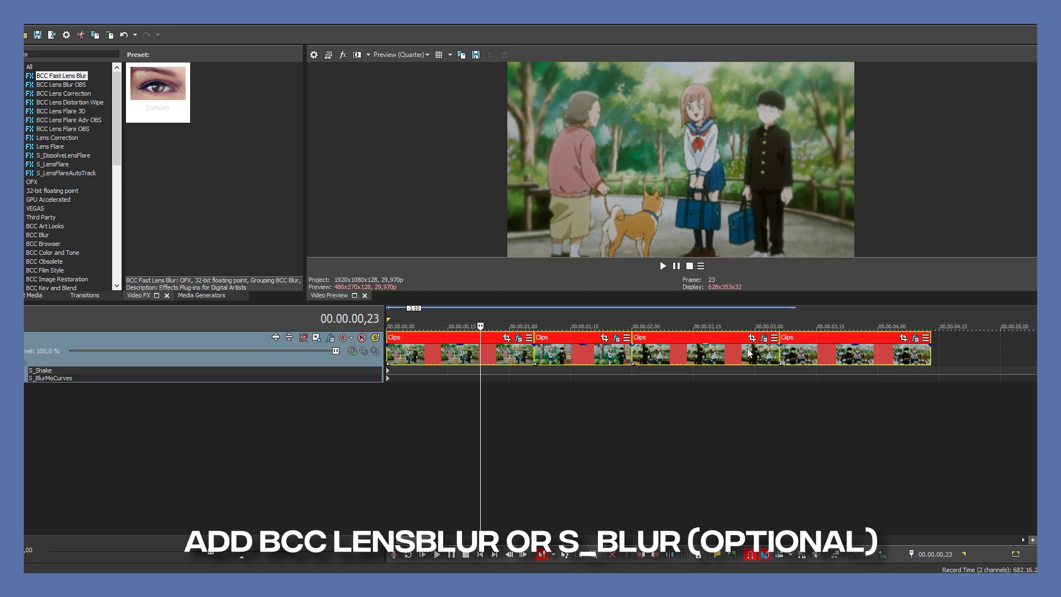
pyautogui.moveTo(159, 94); pyautogui.dragTo(456, 355)
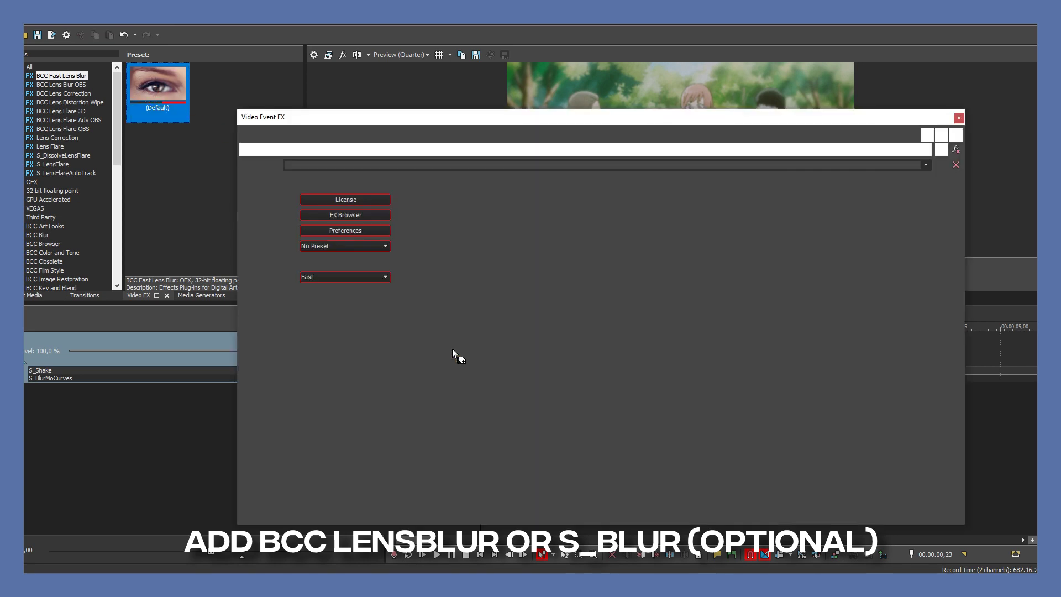
pyautogui.click(959, 118)
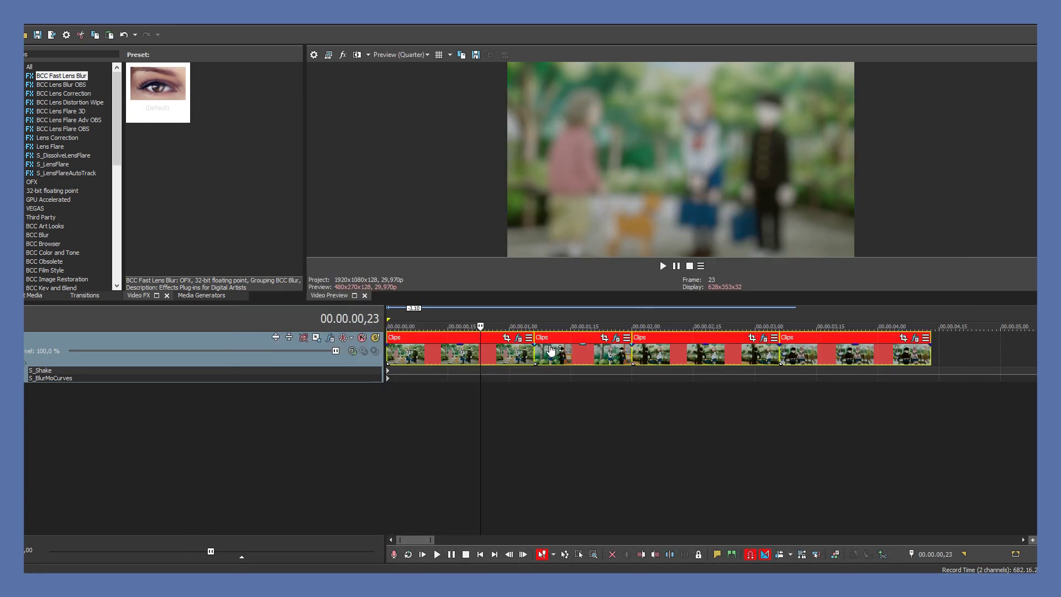
# In the first clip's BCC Fast Lens Blur, set Iris Scale to 10, animate it, and move its keyframe to the clip's end.
pyautogui.click(469, 339)
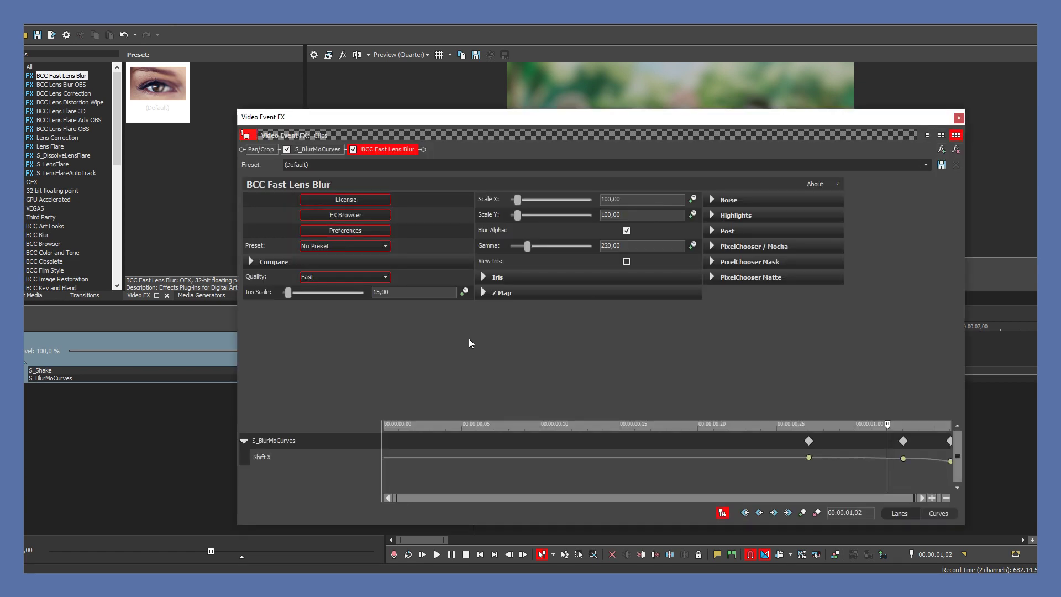
pyautogui.click(408, 292)
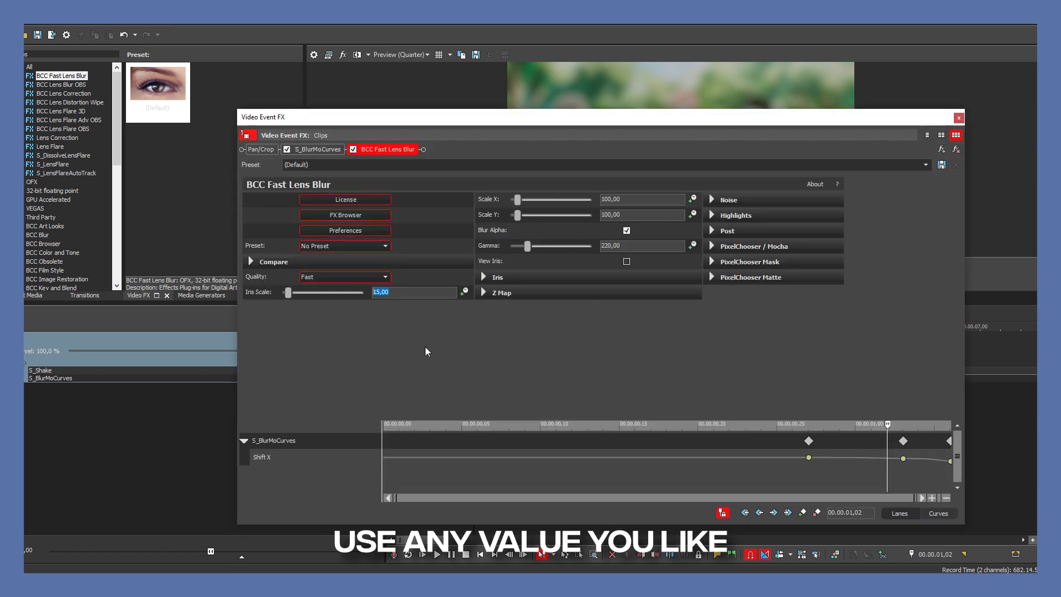
pyautogui.click(464, 292)
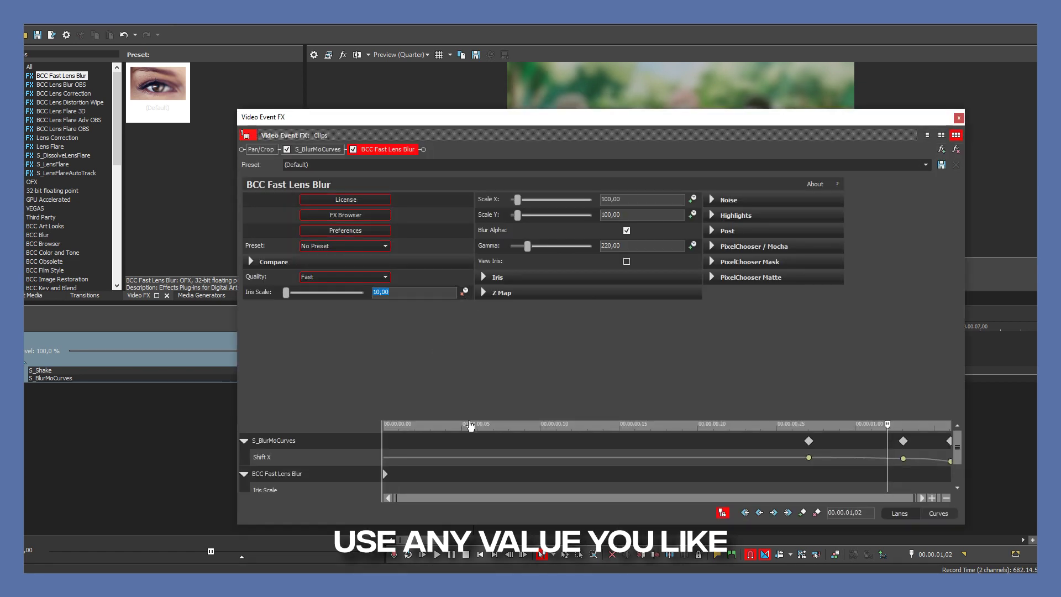
pyautogui.moveTo(458, 419); pyautogui.dragTo(468, 323)
pyautogui.click(385, 401)
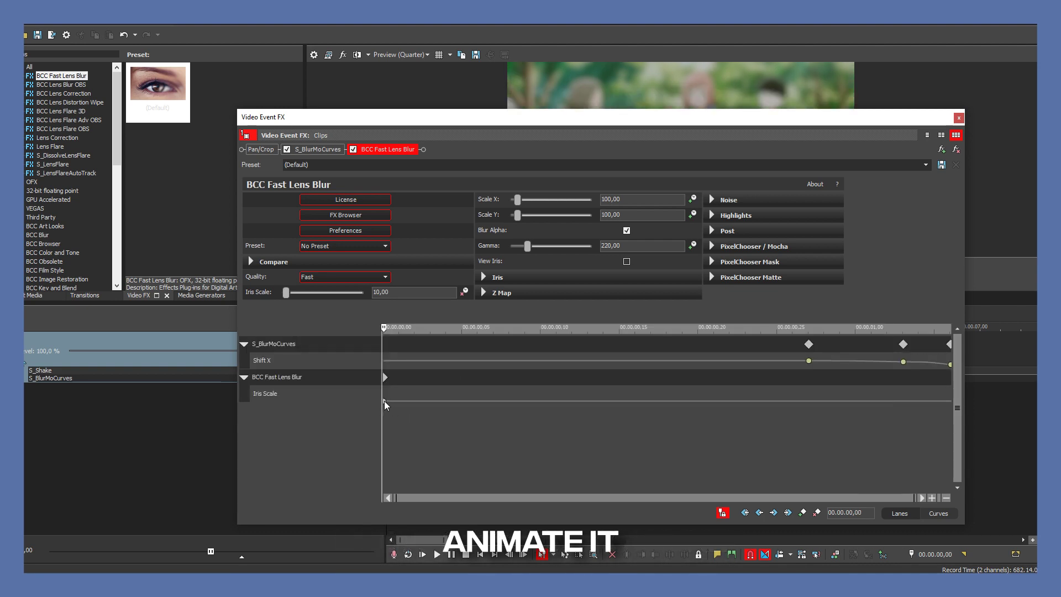
pyautogui.moveTo(386, 401); pyautogui.dragTo(952, 404)
# Add a first-clip Iris Scale keyframe of 0 at 00.00.00,27 with a fast fade, and close the effect settings.
pyautogui.click(808, 405)
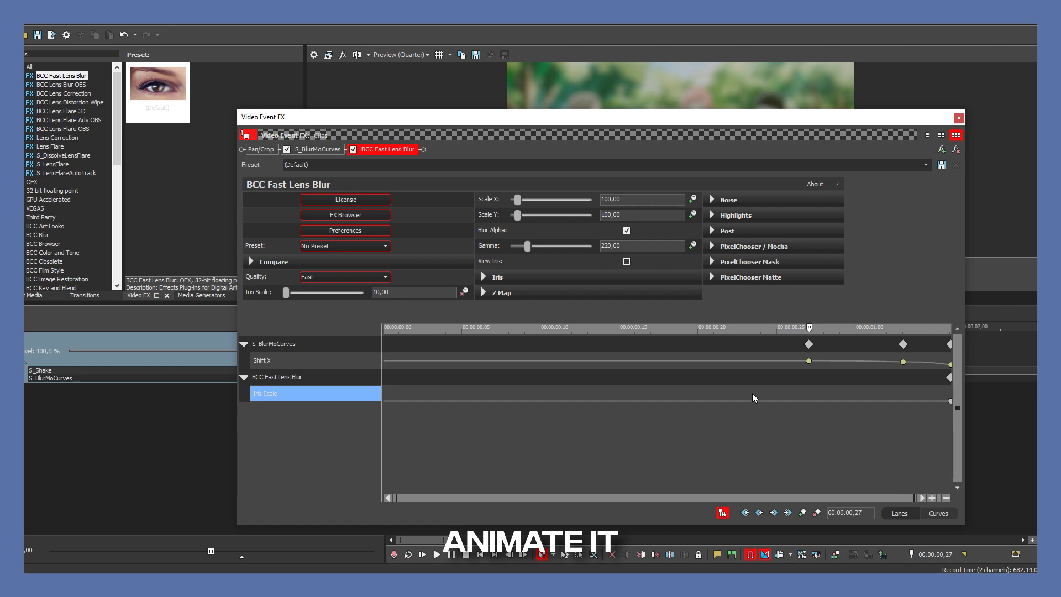
pyautogui.write('0')
pyautogui.press('Return')
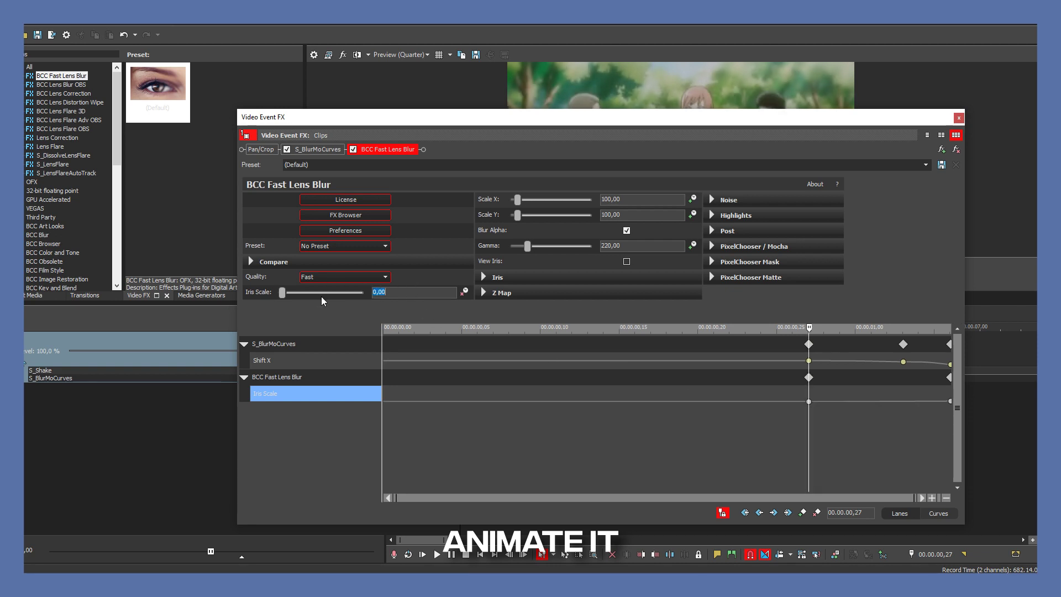
pyautogui.rightClick(812, 406)
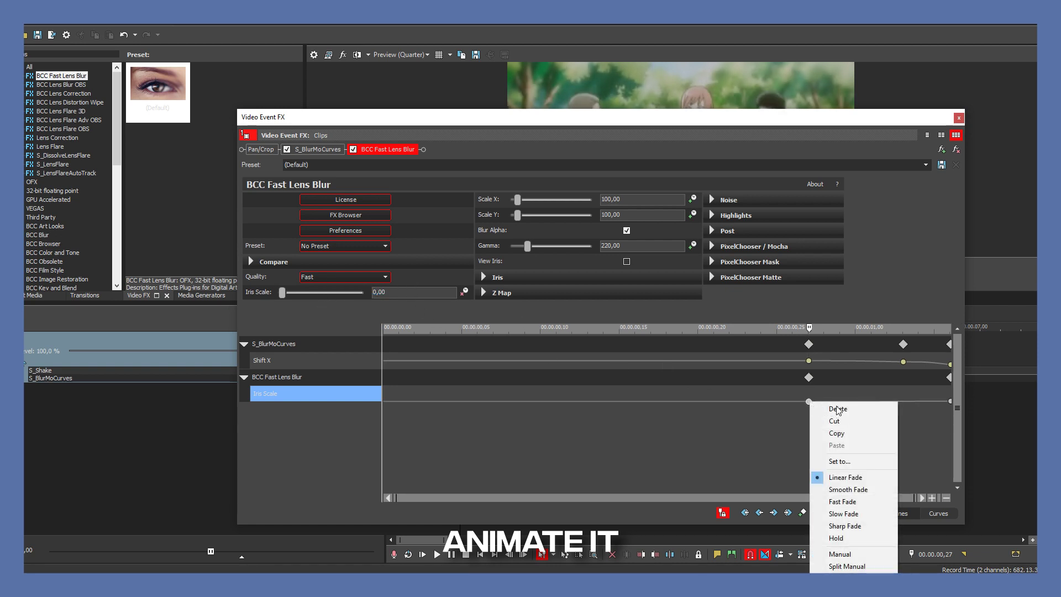
pyautogui.click(871, 504)
pyautogui.click(958, 118)
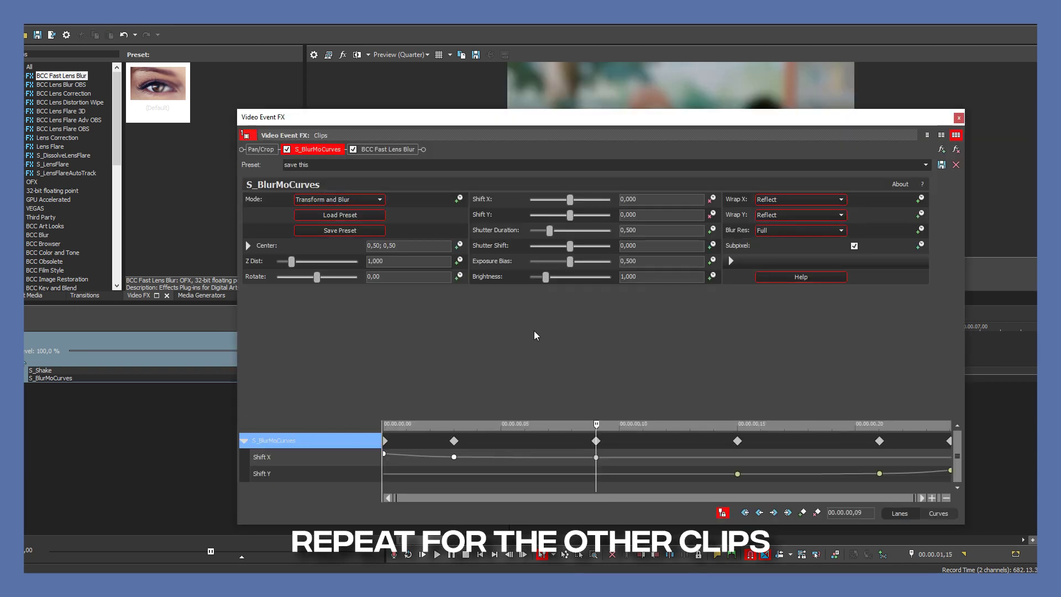
# In the second clip's BCC Fast Lens Blur, animate Iris Scale from 10 at the start to 0 at 00.00.00,09.
pyautogui.click(390, 151)
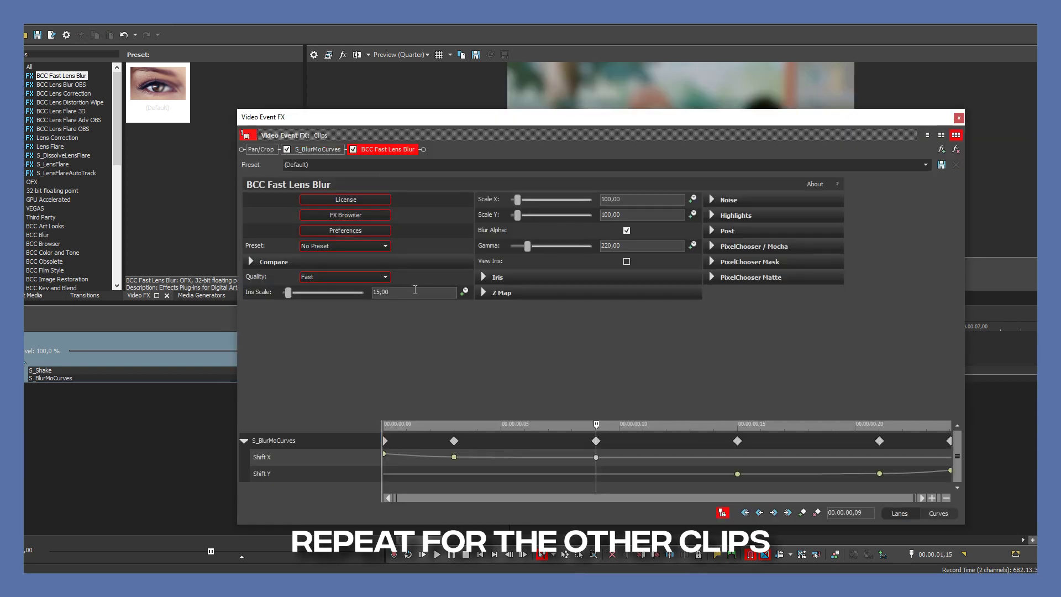
pyautogui.press('Return')
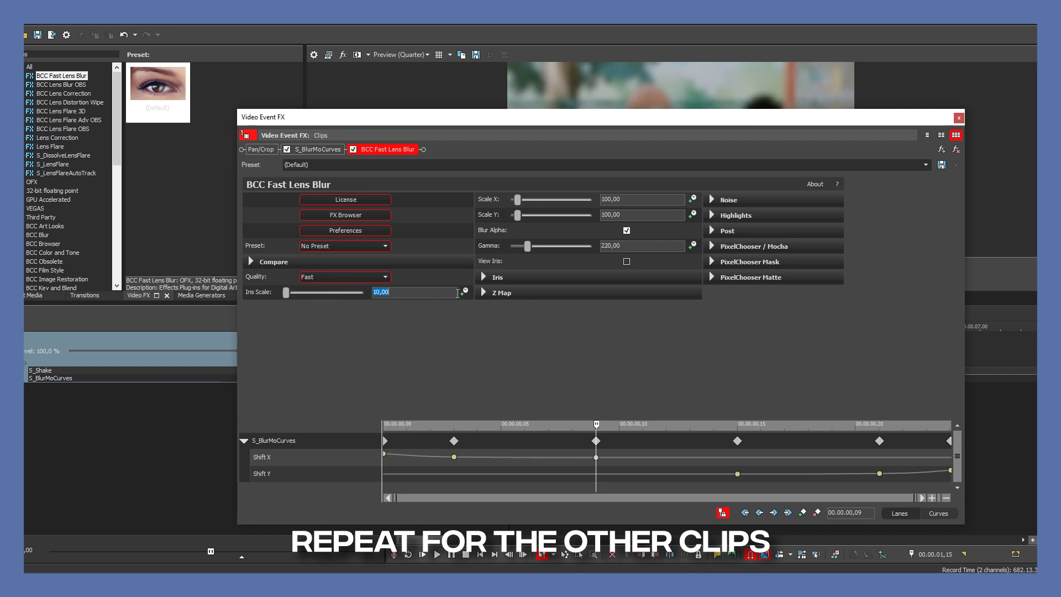
pyautogui.moveTo(602, 417); pyautogui.dragTo(605, 329)
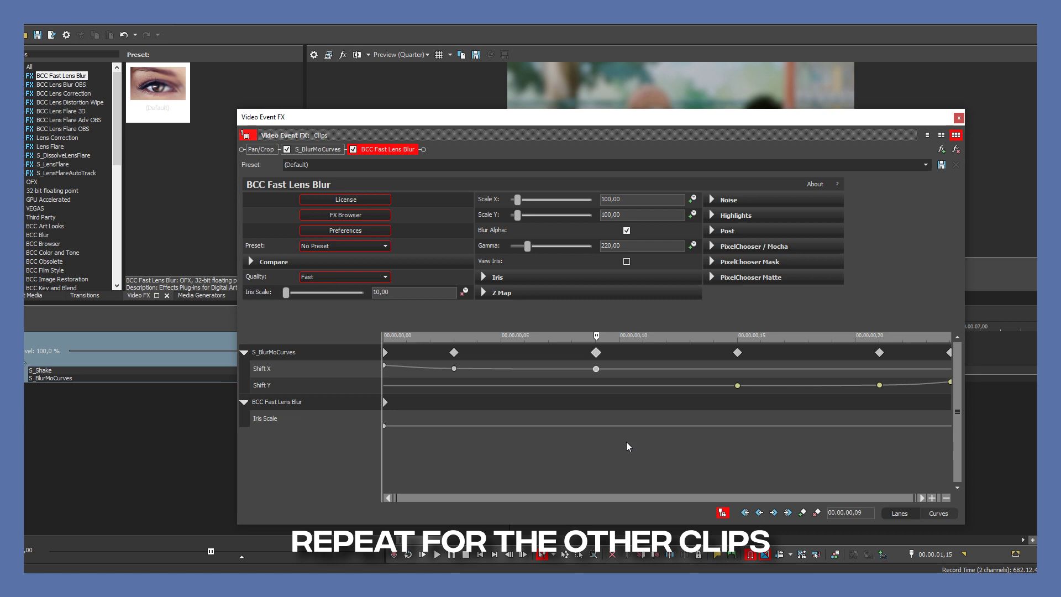
pyautogui.click(427, 290)
pyautogui.write('0')
pyautogui.press('Return')
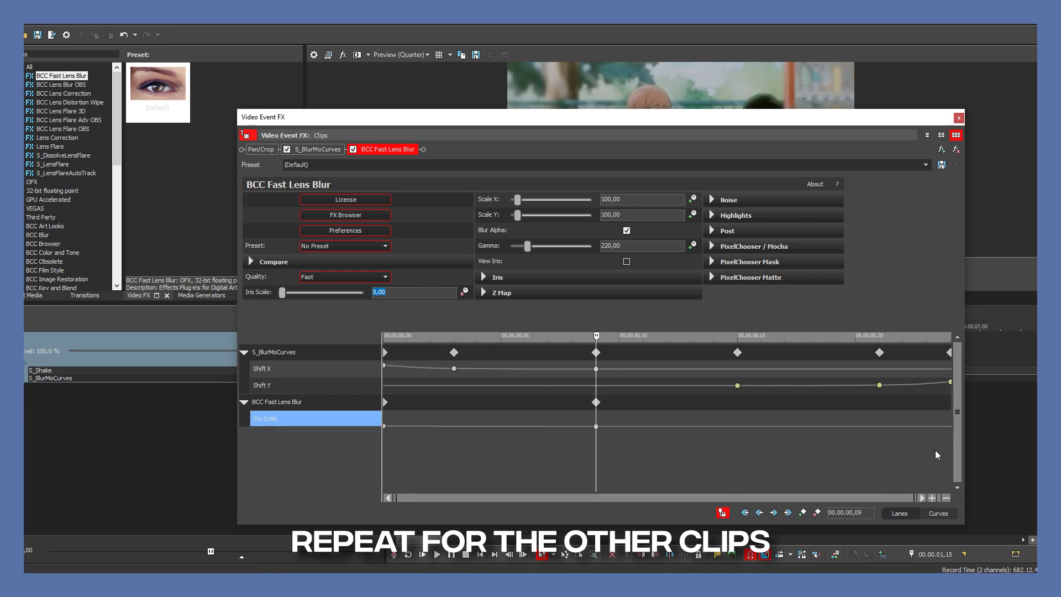
# Add second-clip Iris Scale keyframes of 10 at 00.00.00,24 and 0 at 00.00.00,15.
pyautogui.click(949, 456)
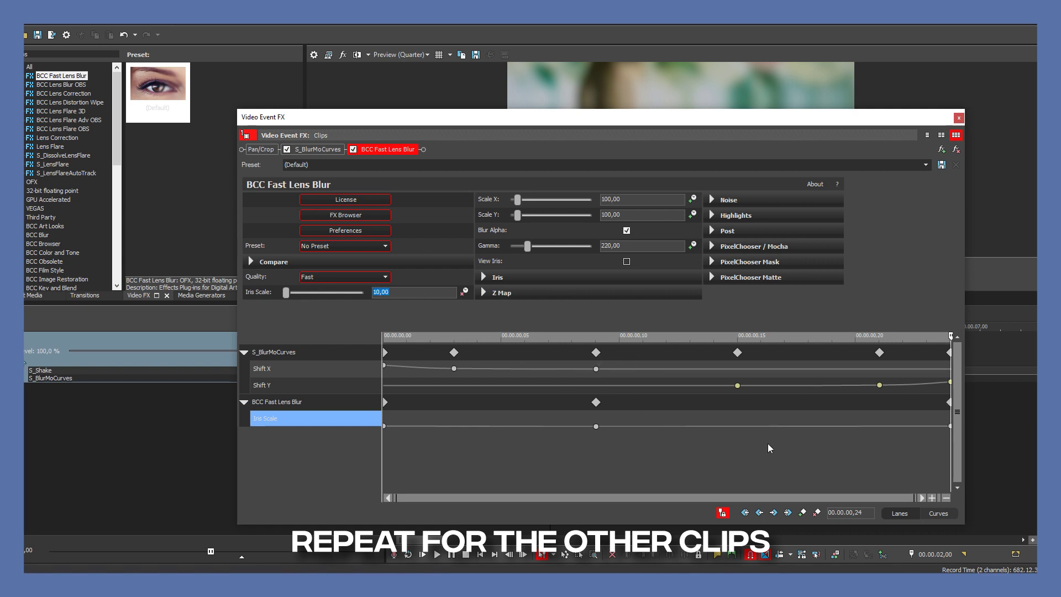
pyautogui.click(741, 445)
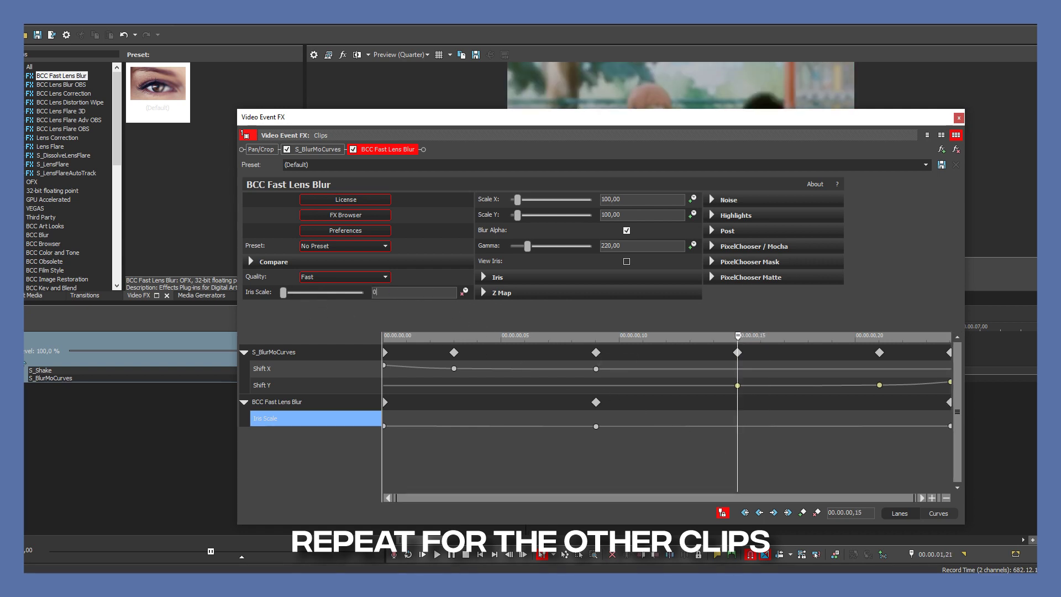
pyautogui.click(738, 426)
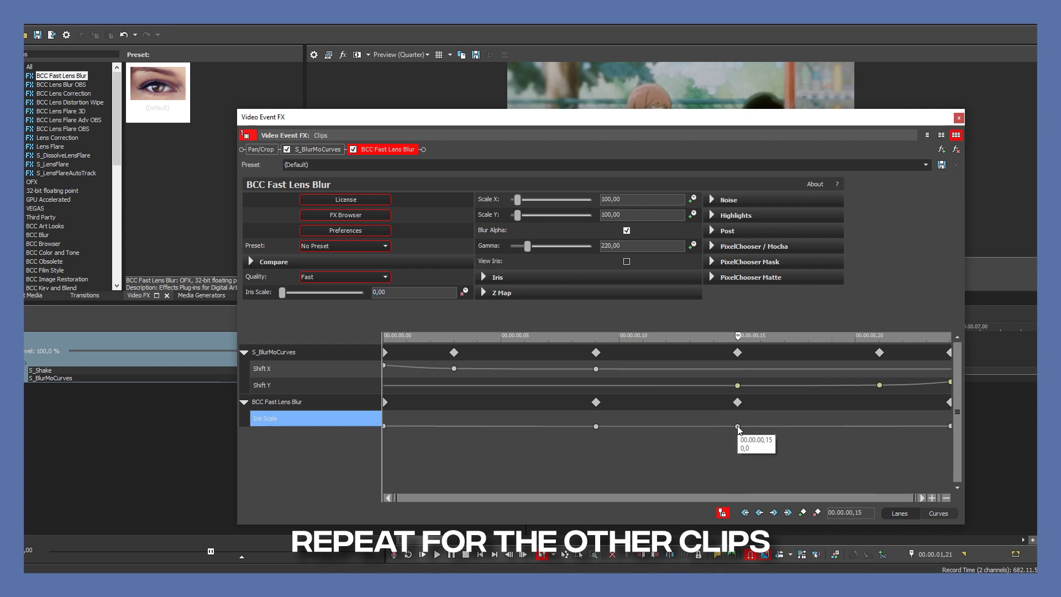
# Give the second clip's Iris Scale keyframe at 00.00.00,15 a slow fade and its first keyframe a fast fade, and close the effect settings.
pyautogui.rightClick(737, 426)
pyautogui.click(771, 366)
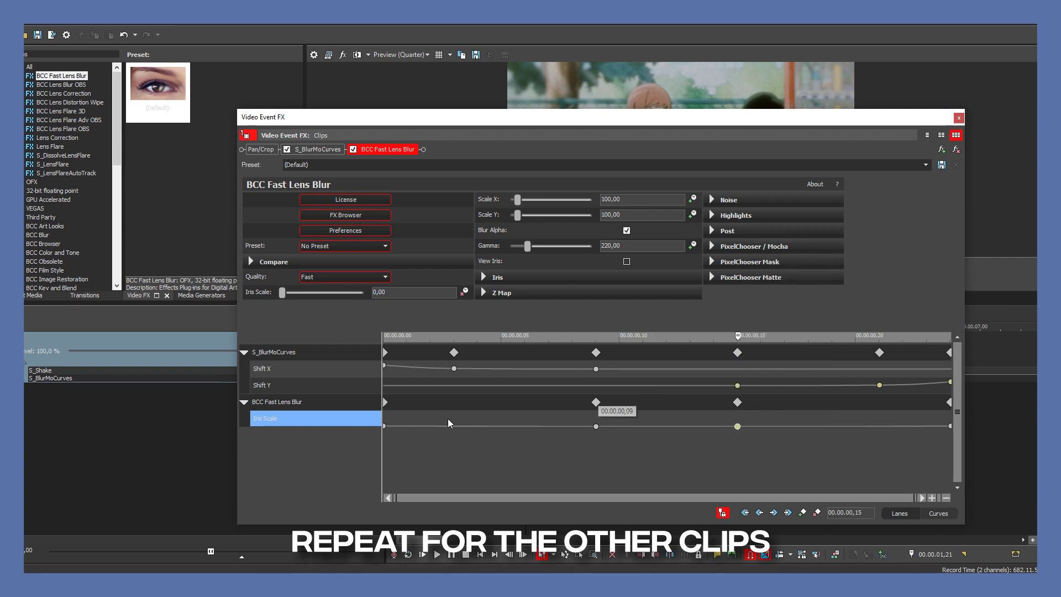
pyautogui.click(385, 427)
pyautogui.rightClick(385, 427)
pyautogui.click(412, 354)
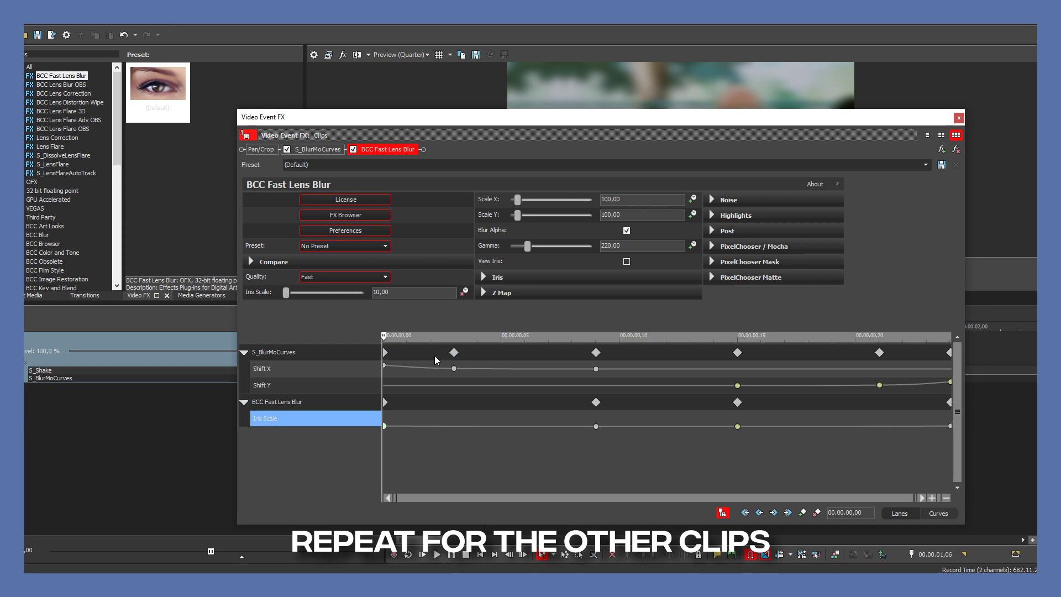
pyautogui.click(958, 118)
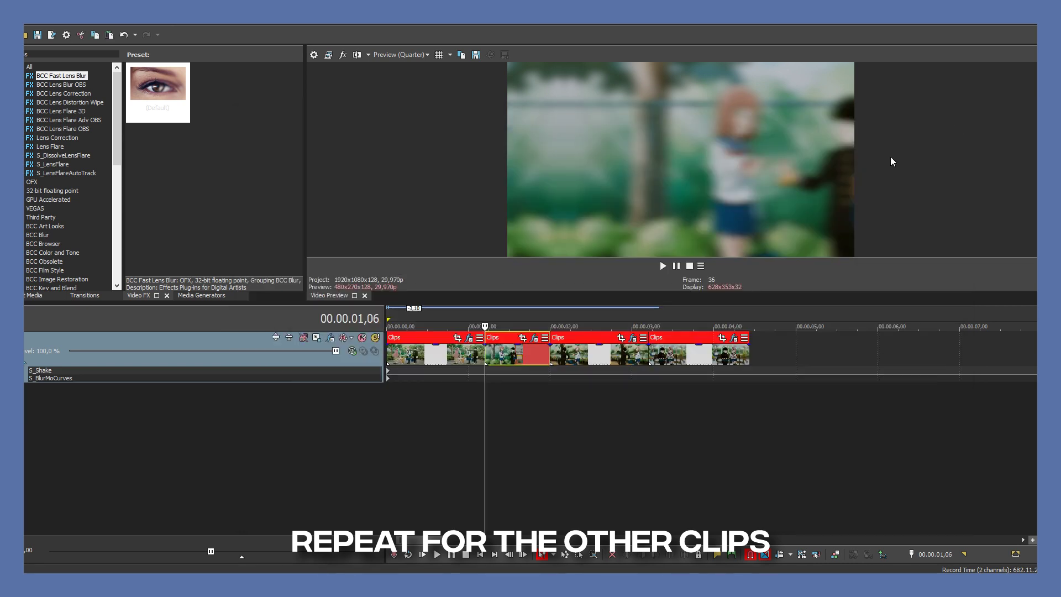
# In the third clip's BCC Fast Lens Blur, animate Iris Scale from 10 at the start to 0 at 00.00.00,09.
pyautogui.click(604, 352)
pyautogui.click(633, 338)
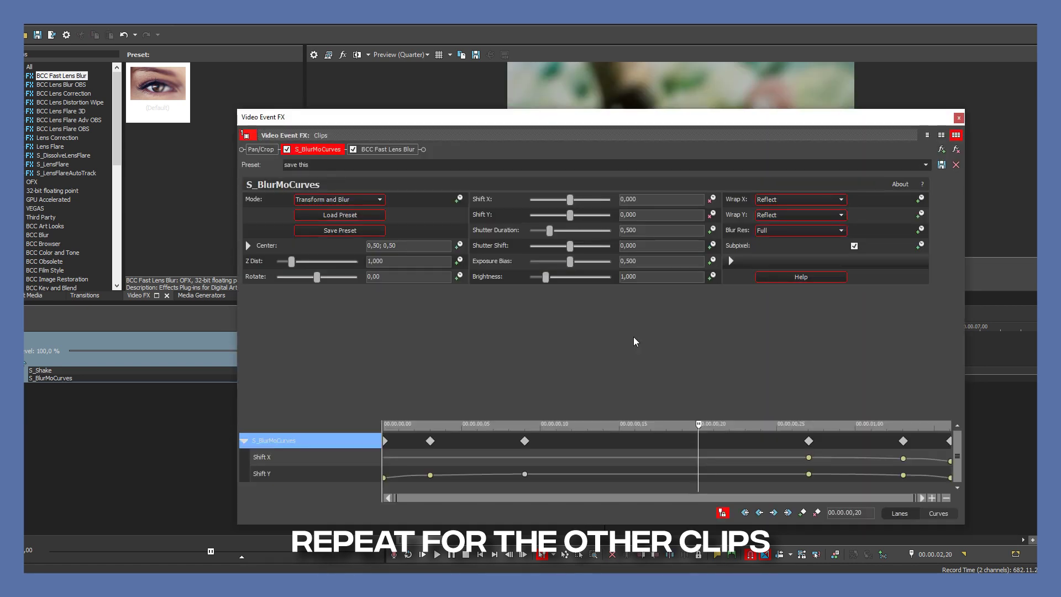
pyautogui.click(396, 150)
pyautogui.moveTo(393, 291); pyautogui.dragTo(349, 291)
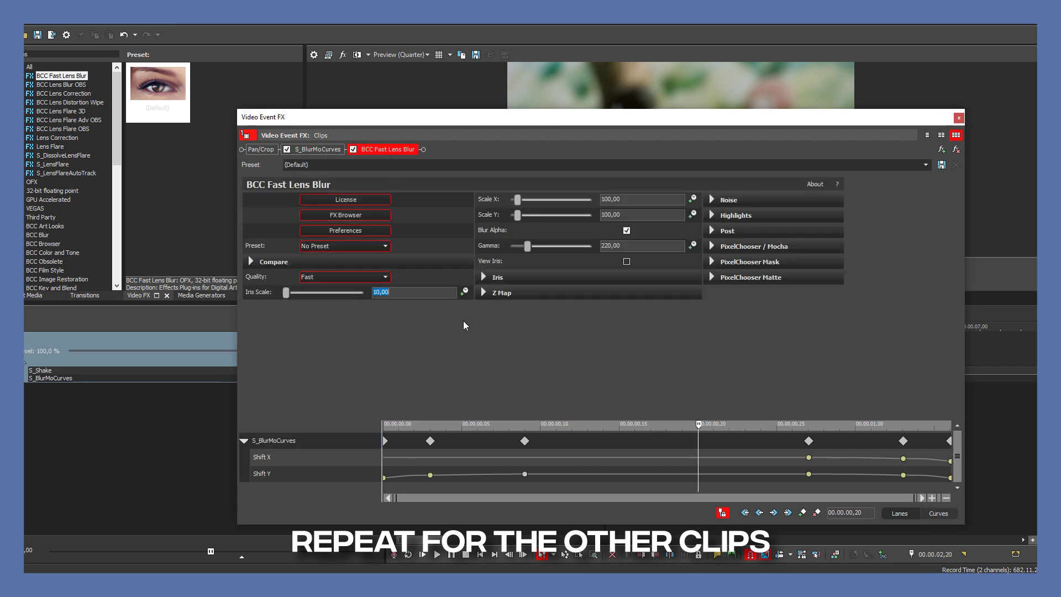
pyautogui.click(464, 291)
pyautogui.moveTo(548, 418); pyautogui.dragTo(559, 324)
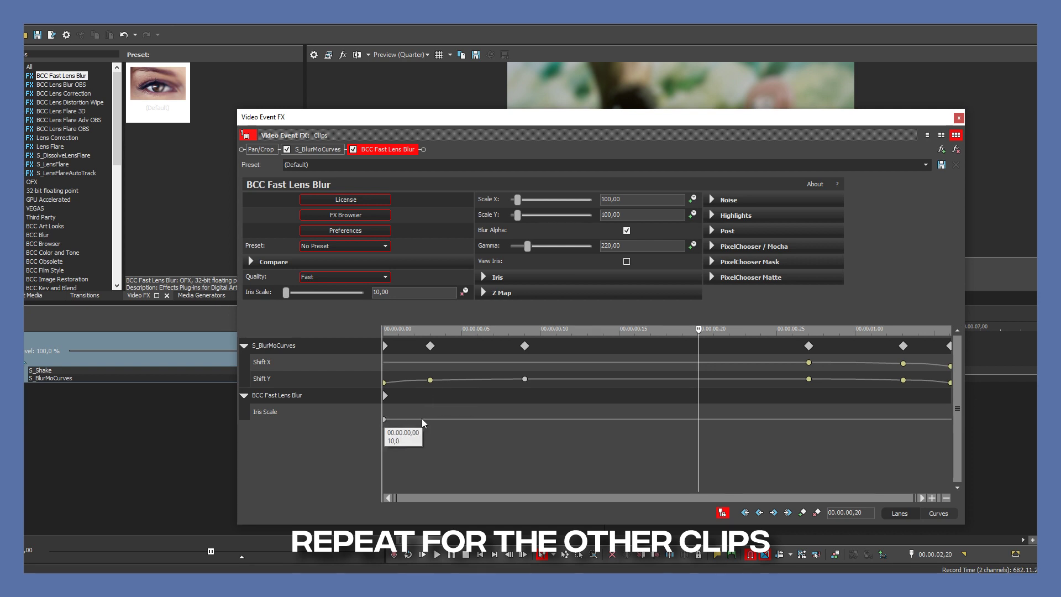
pyautogui.click(531, 420)
pyautogui.write('0')
pyautogui.press('Return')
# Add third-clip Iris Scale keyframes of 10 at the clip's end, 00.00.01,06, and 0 at 00.00.00,27.
pyautogui.click(809, 363)
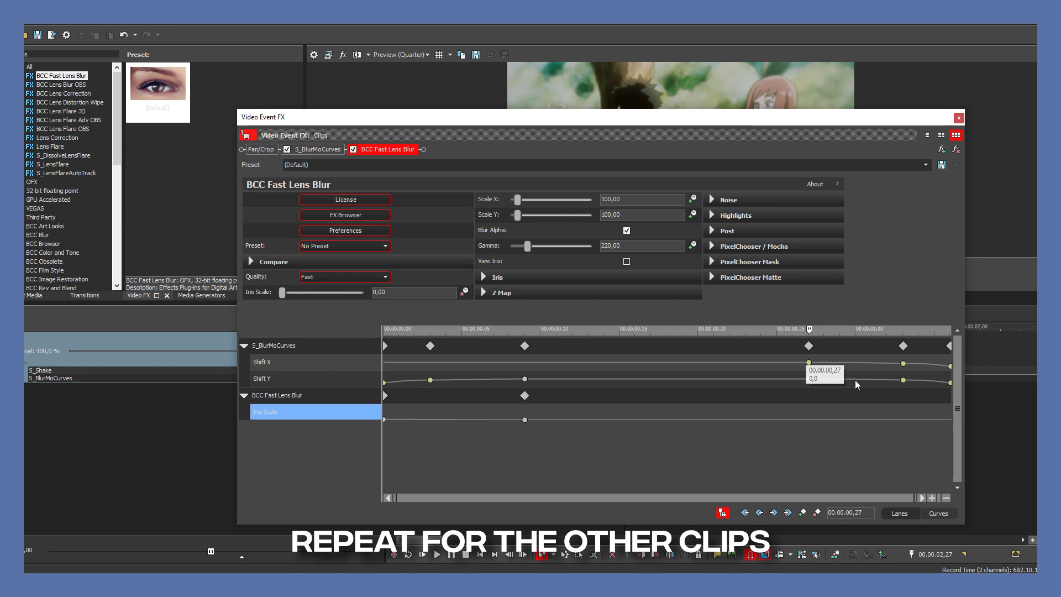
pyautogui.press('End')
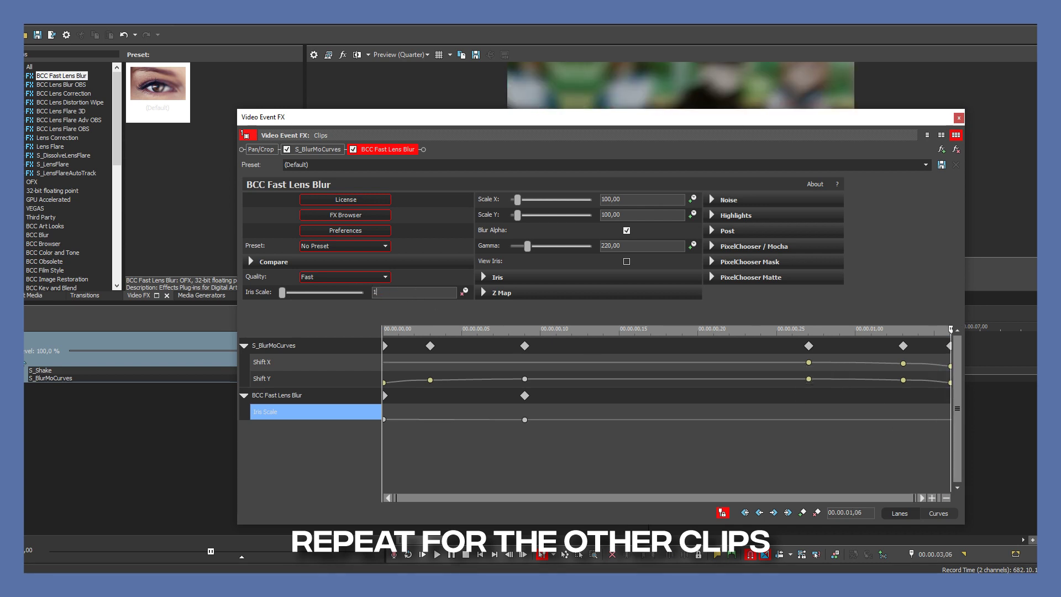
pyautogui.click(808, 433)
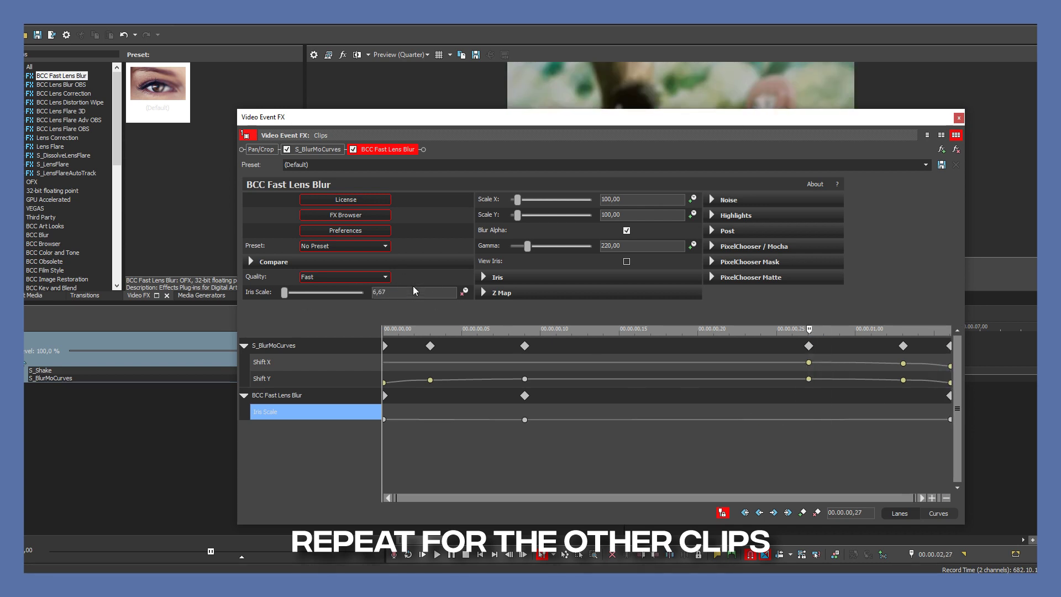
pyautogui.write('0')
pyautogui.press('Return')
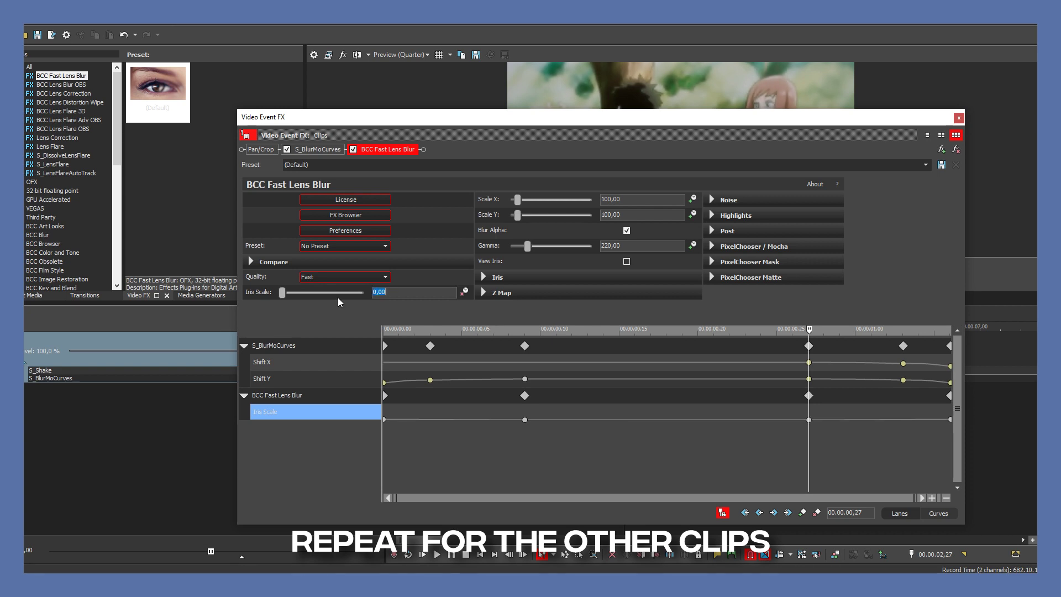
# Give the third clip's first Iris Scale keyframe a fast fade and the one at 00.00.00,27 a slow fade, and close the effect settings.
pyautogui.click(385, 420)
pyautogui.rightClick(386, 421)
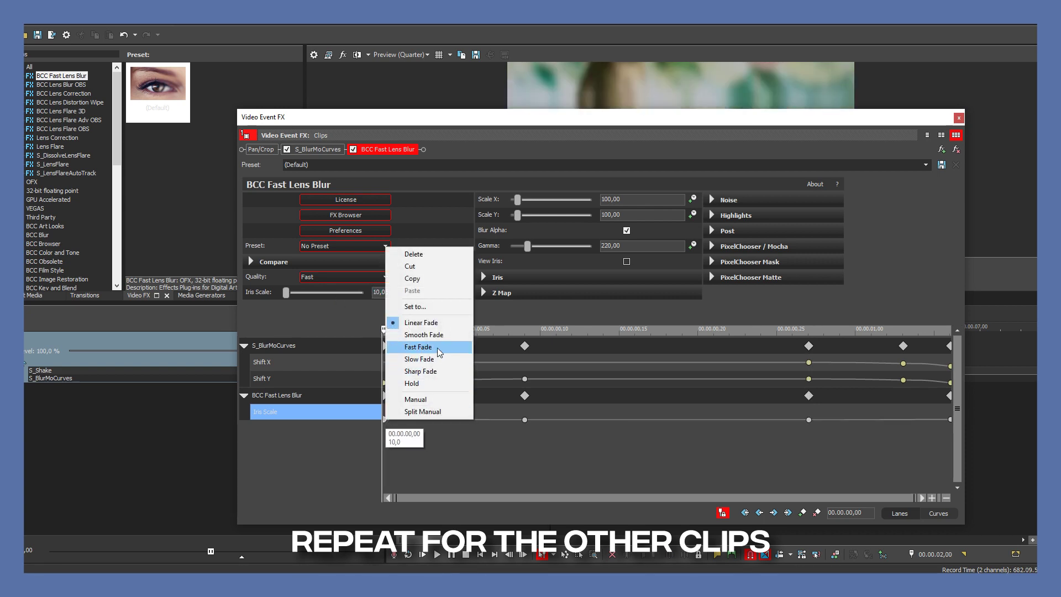
pyautogui.click(408, 347)
pyautogui.click(808, 420)
pyautogui.rightClick(809, 419)
pyautogui.click(865, 360)
pyautogui.click(958, 119)
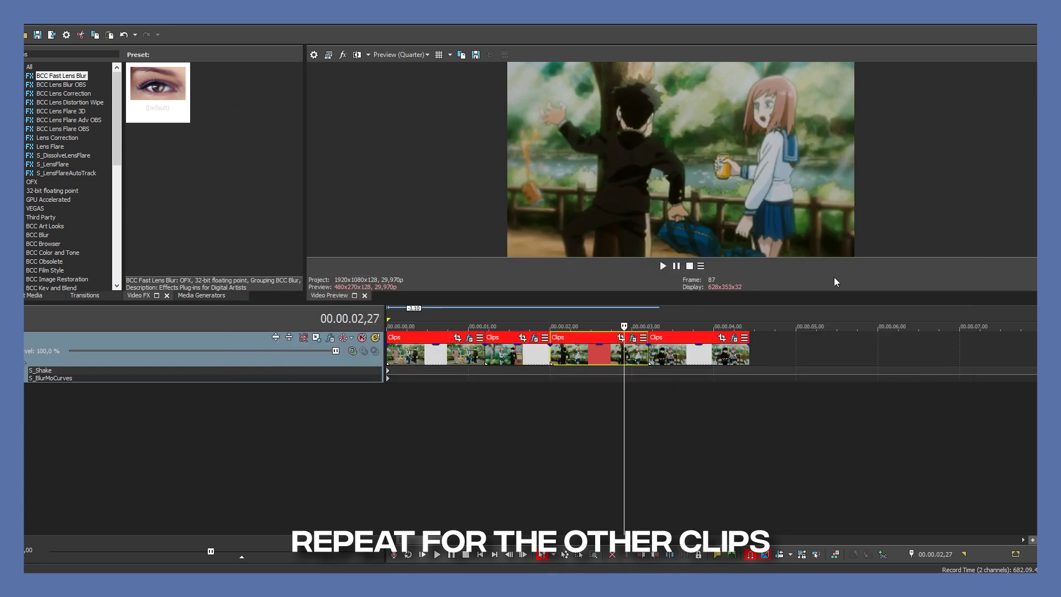
# In the fourth clip's BCC Fast Lens Blur, animate Iris Scale from 10 at the start to 0 at 00.00.00,09.
pyautogui.click(667, 316)
pyautogui.click(733, 337)
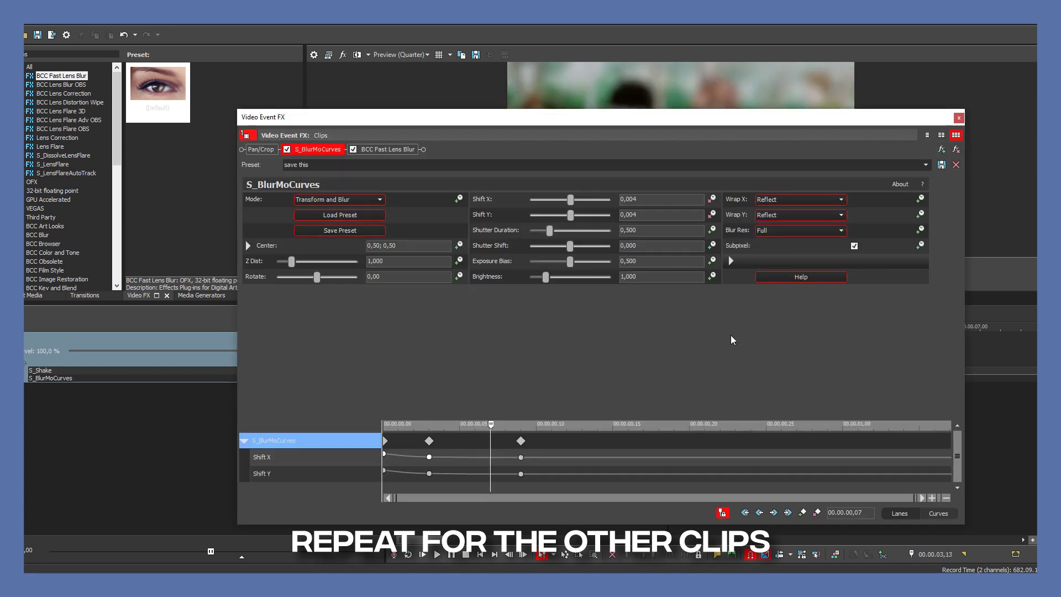
pyautogui.click(390, 150)
pyautogui.write('10')
pyautogui.press('Return')
pyautogui.click(464, 292)
pyautogui.moveTo(560, 418); pyautogui.dragTo(572, 345)
pyautogui.moveTo(504, 430); pyautogui.dragTo(521, 430)
pyautogui.click(417, 294)
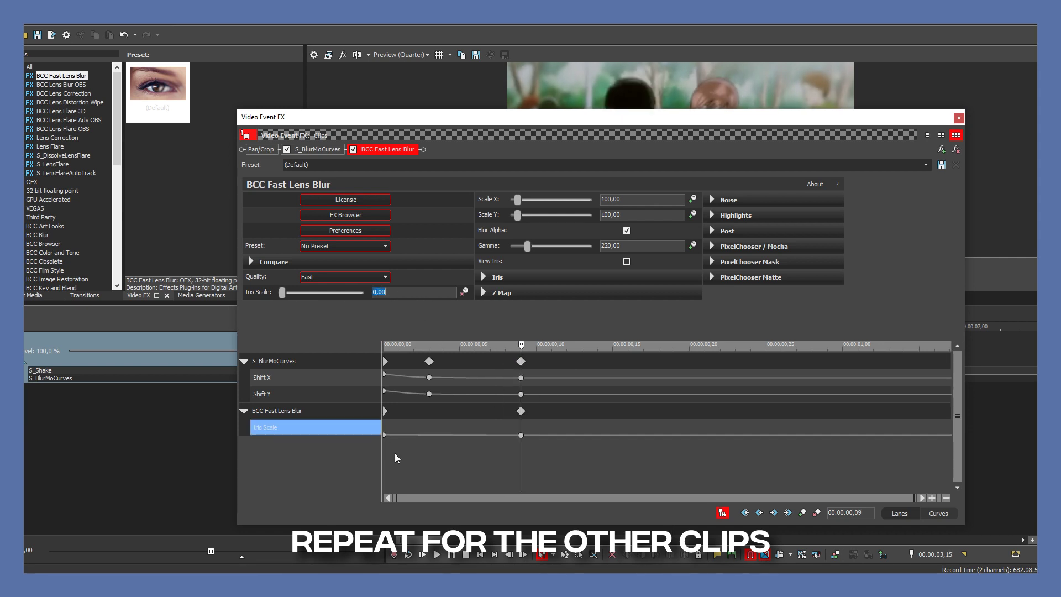
# Give the fourth clip's first Iris Scale keyframe a fast fade and close the effect settings.
pyautogui.rightClick(384, 435)
pyautogui.click(417, 374)
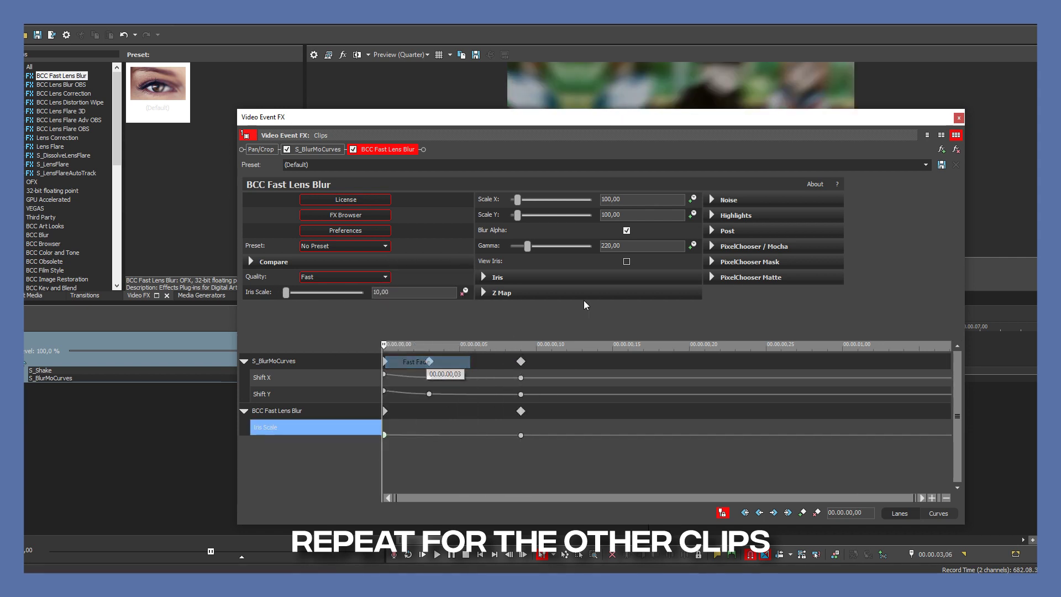
pyautogui.click(958, 118)
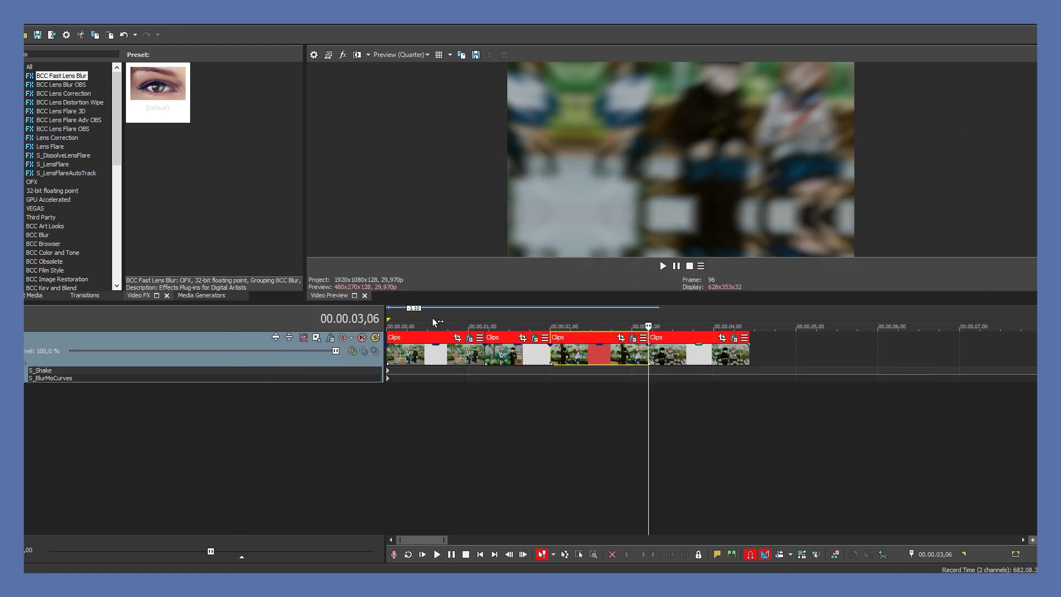
# Play the timeline from 00.00.00,06 to preview the blurred transitions between the four clips.
pyautogui.click(403, 312)
pyautogui.press('space')
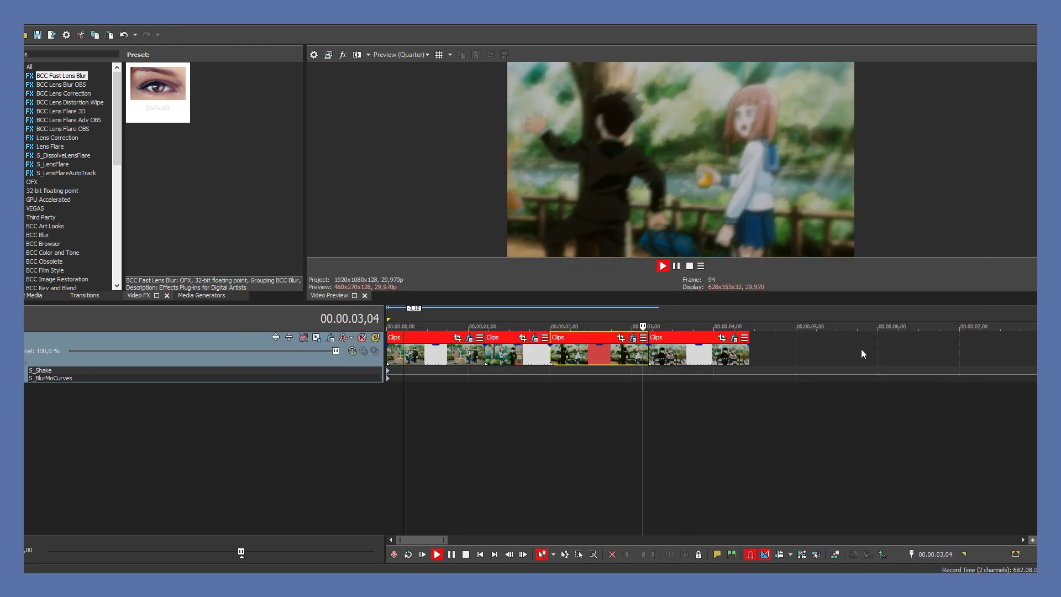
pyautogui.press('space')
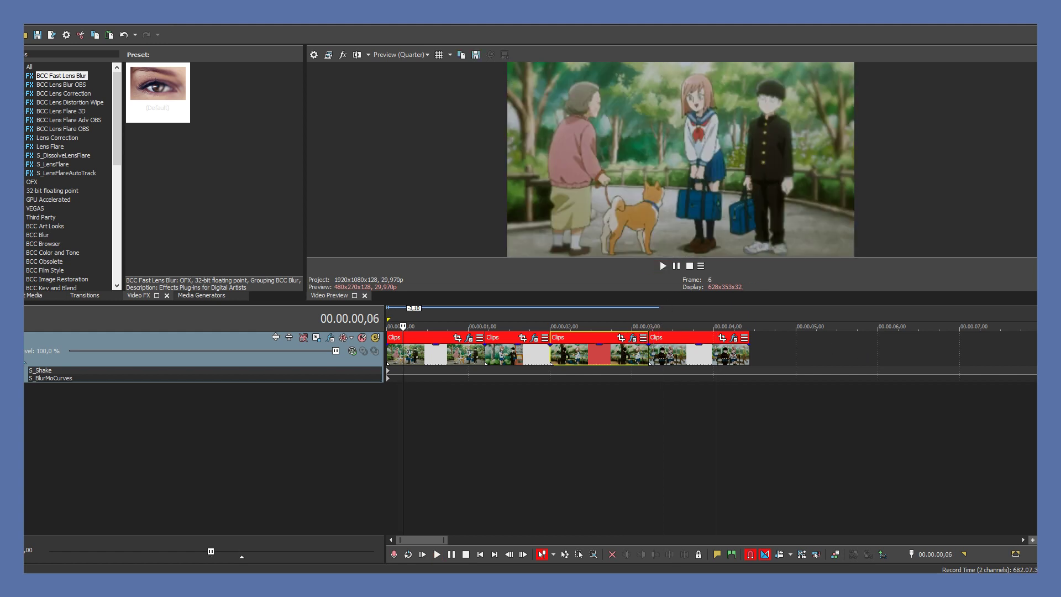
# Search the video effects for "rsmb" and add RSMB to the video track after S_BlurMoCurves.
pyautogui.hotkey('ctrl', 'a')
pyautogui.write('rsmb')
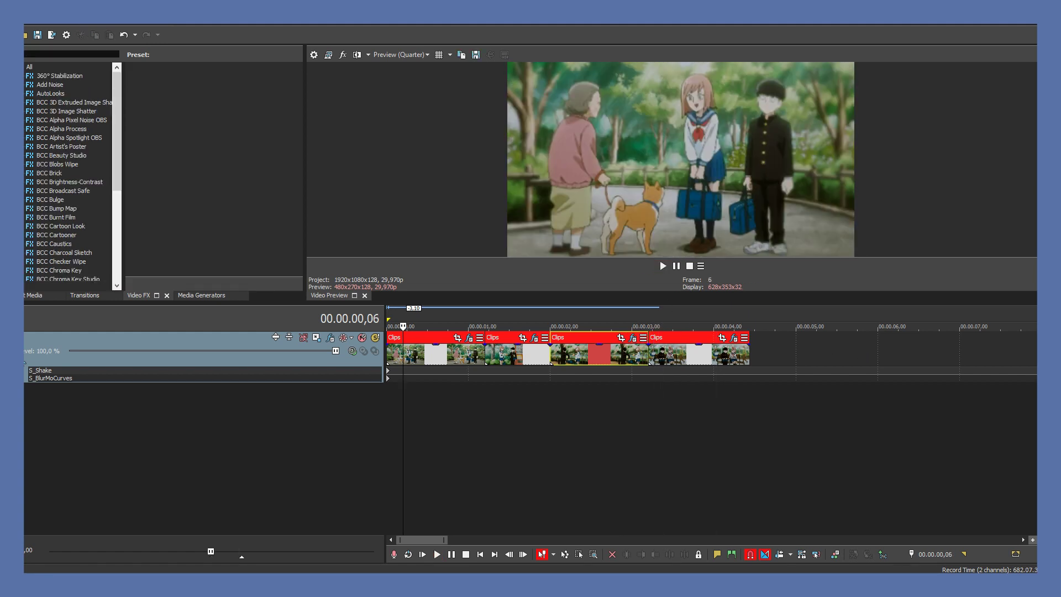
pyautogui.click(44, 76)
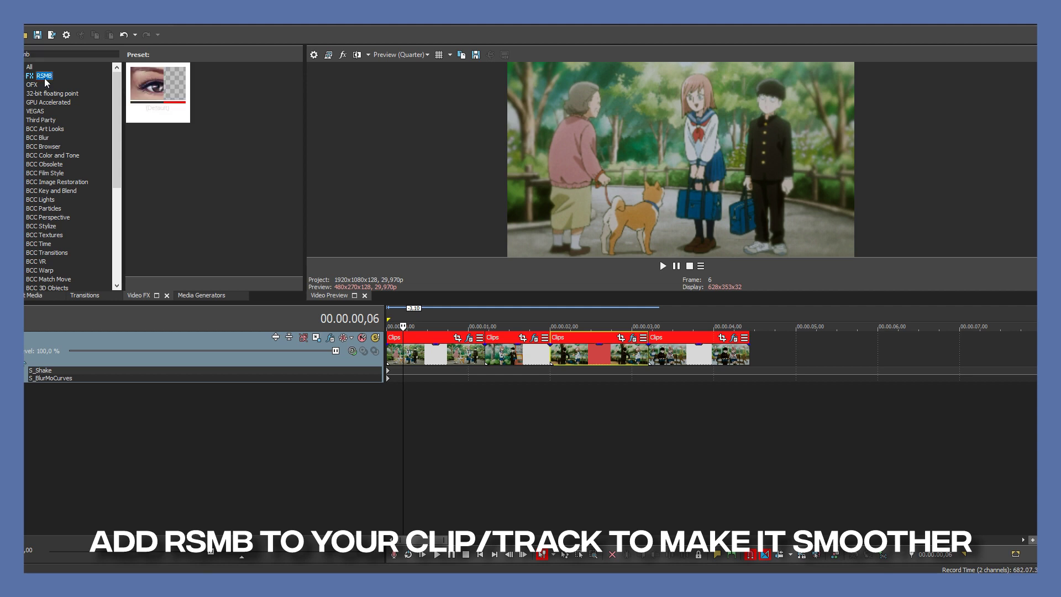
pyautogui.moveTo(64, 373); pyautogui.dragTo(64, 375)
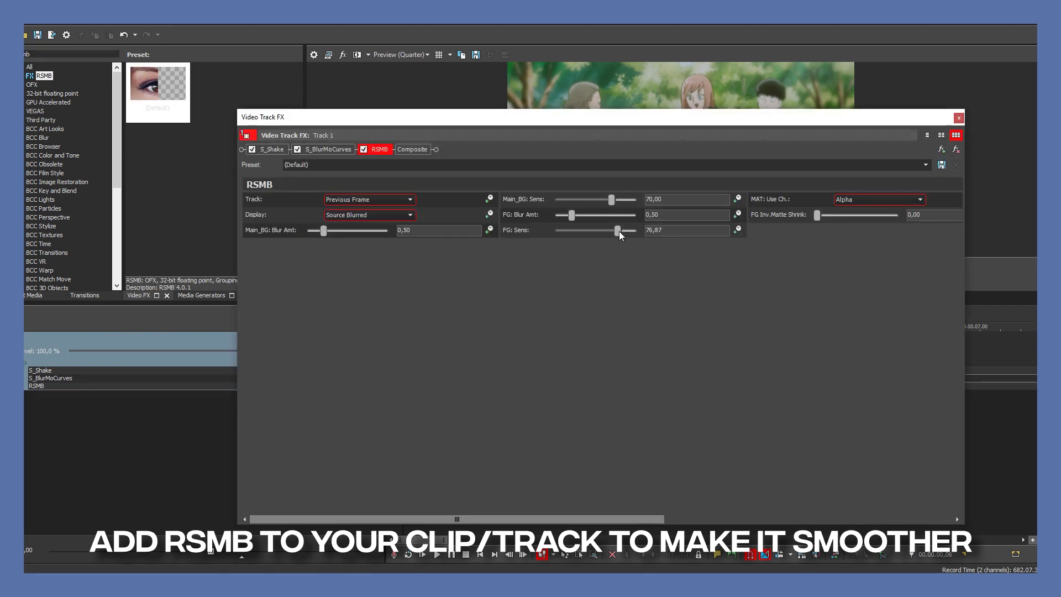
# Set RSMB's Main_BG and FG sensitivity to 100 and both blur amounts to 1, and close the track effect settings.
pyautogui.moveTo(628, 203); pyautogui.dragTo(636, 200)
pyautogui.write('1')
pyautogui.click(440, 229)
pyautogui.write('1')
pyautogui.press('Return')
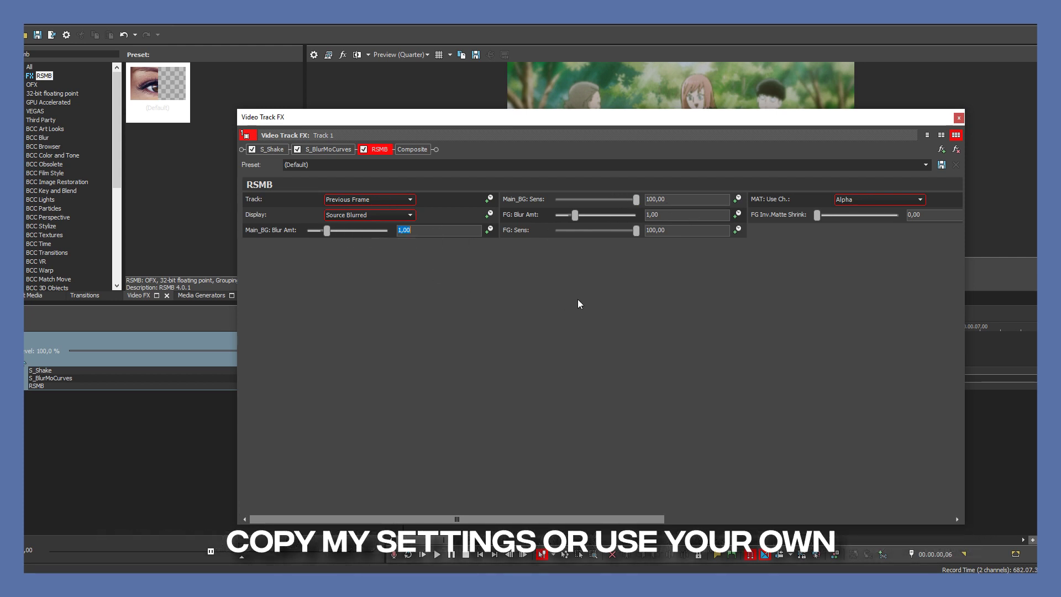
pyautogui.press('Escape')
# Mark the span of all four clips as the playback region and play it to review the finished transitions.
pyautogui.moveTo(750, 316); pyautogui.dragTo(389, 318)
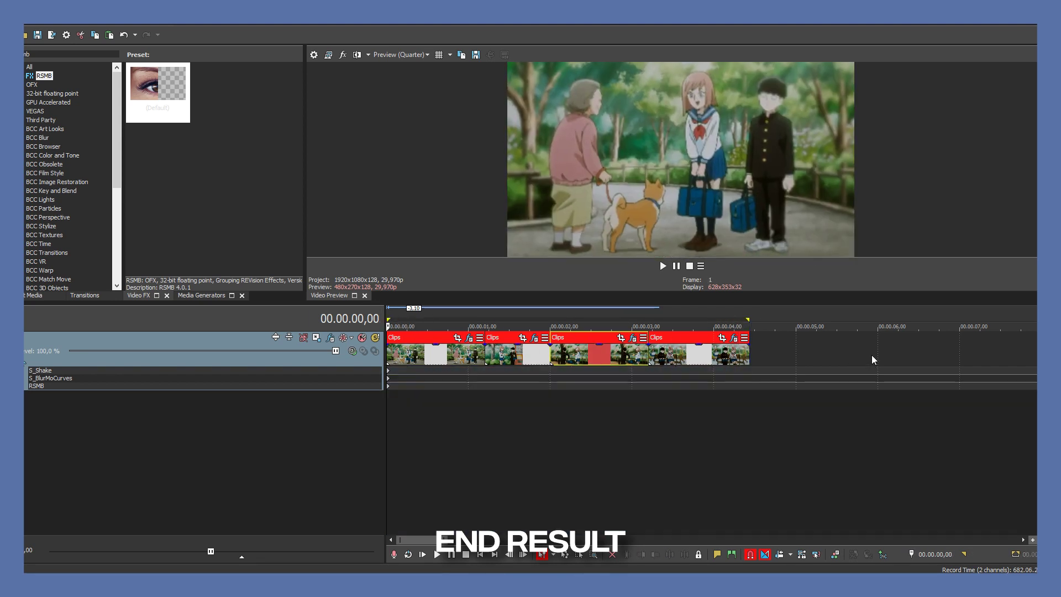
pyautogui.press('space')
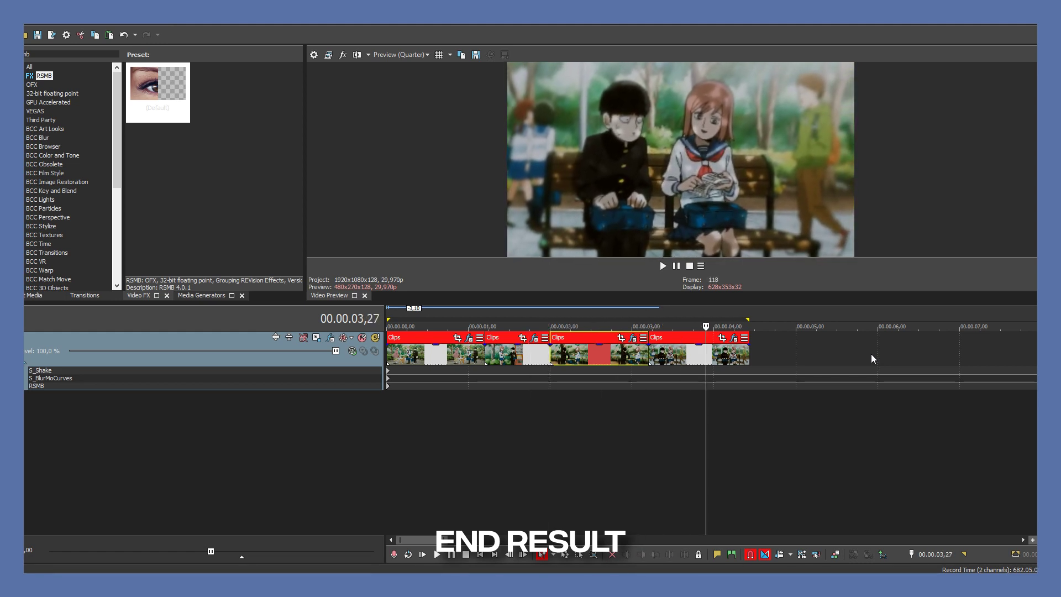
pyautogui.press('space')
pyautogui.press('space')
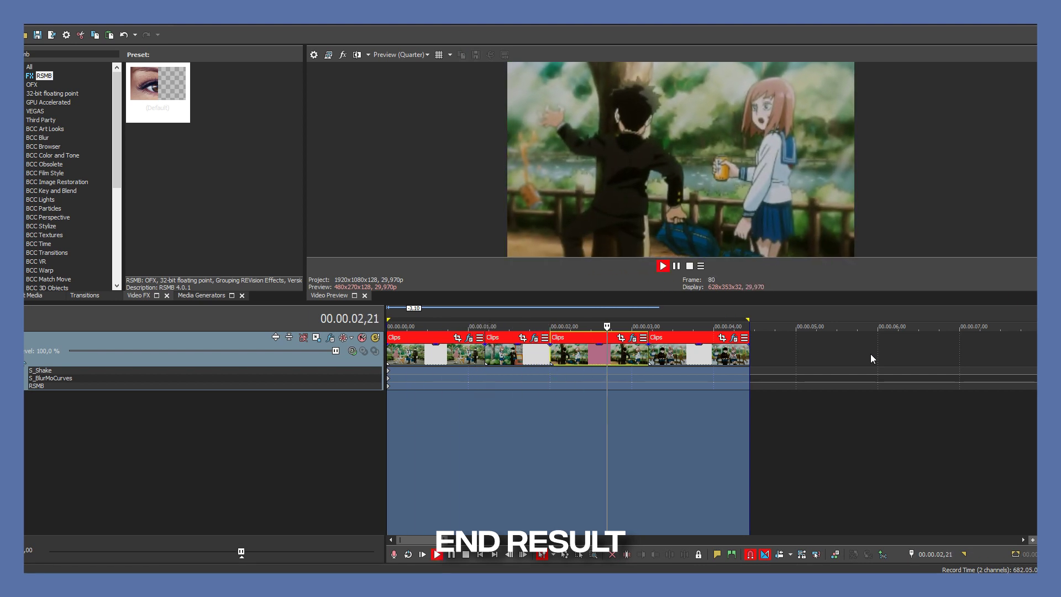
pyautogui.press('space')
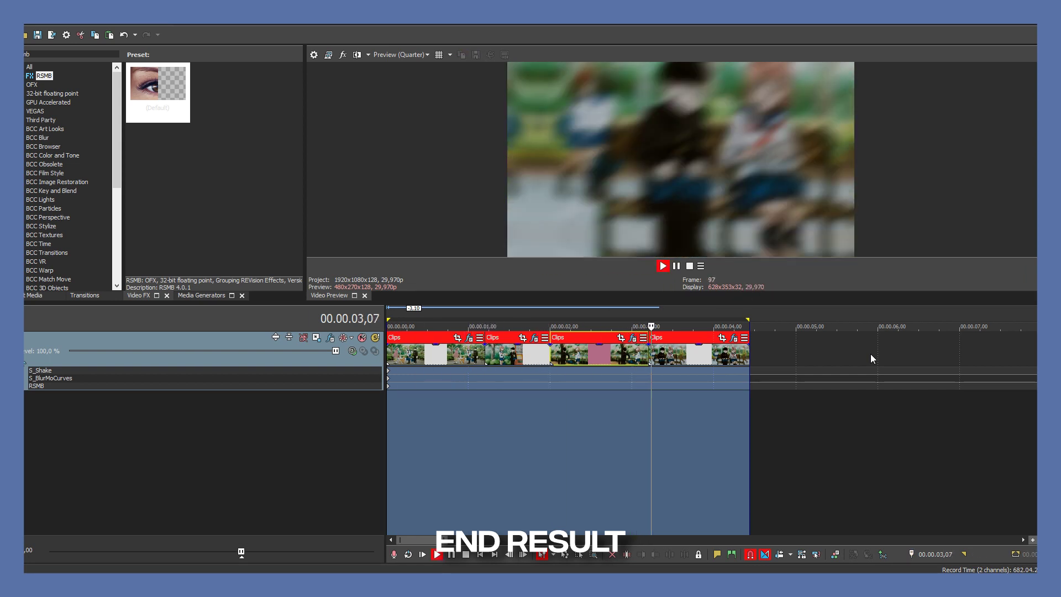
pyautogui.press('space')
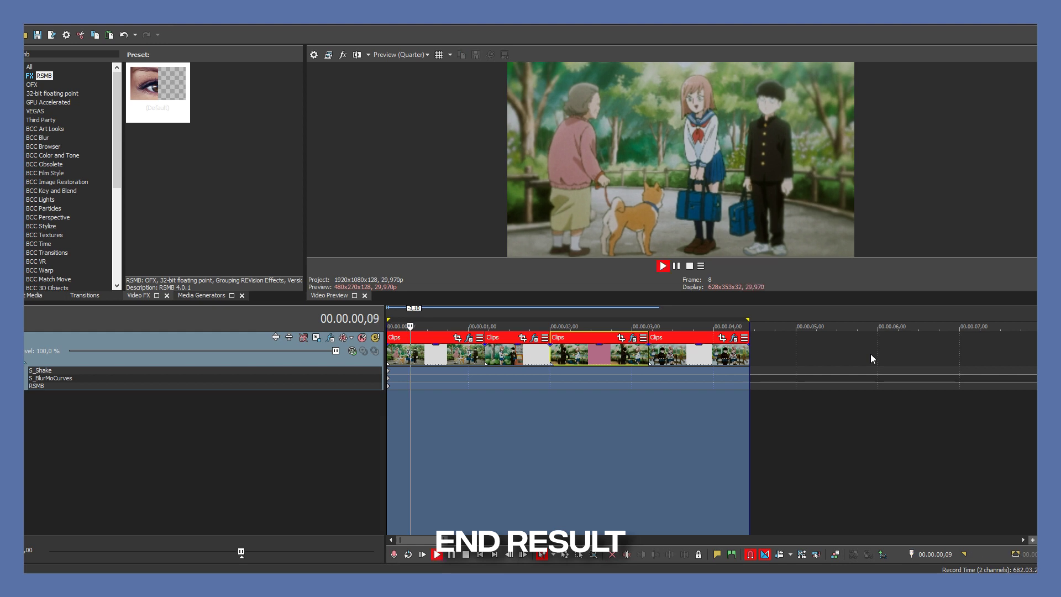